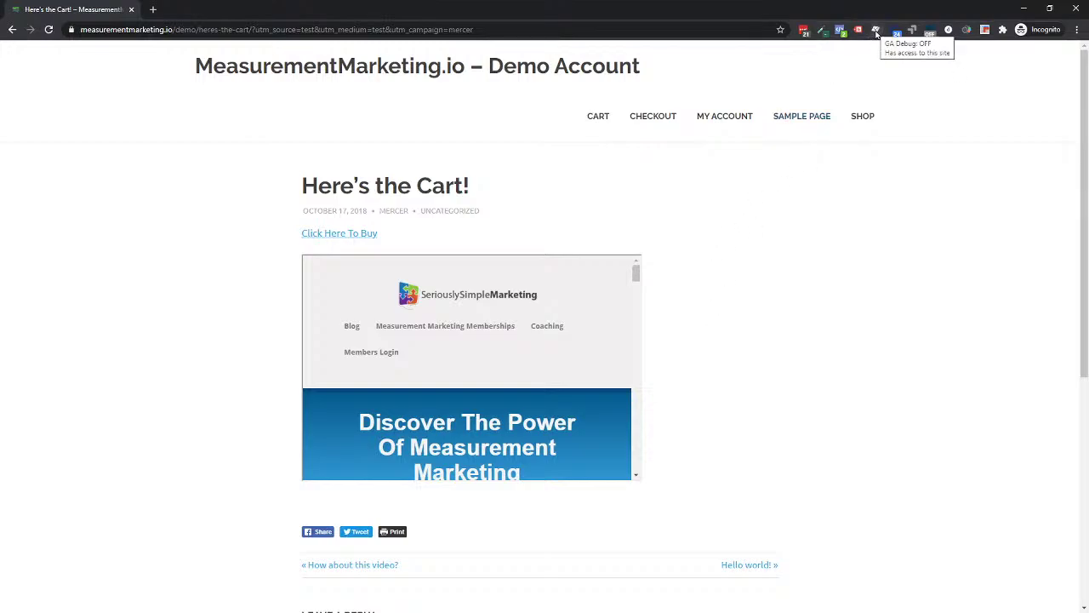
# - Enable the GA Debug extension on the cart demo page and open the developer tools console
pyautogui.click(877, 31)
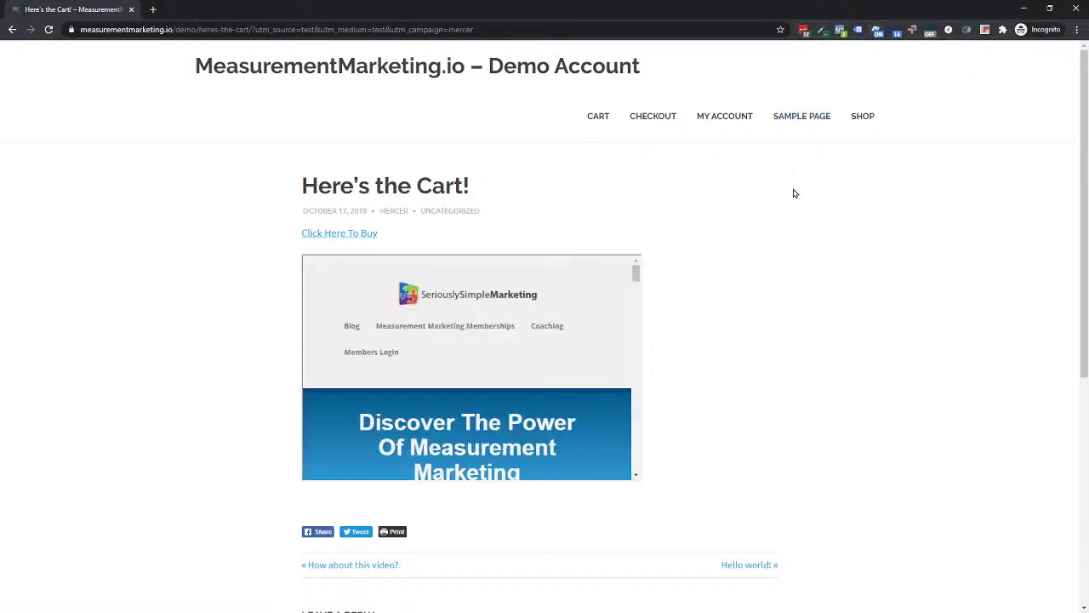
pyautogui.rightClick(709, 215)
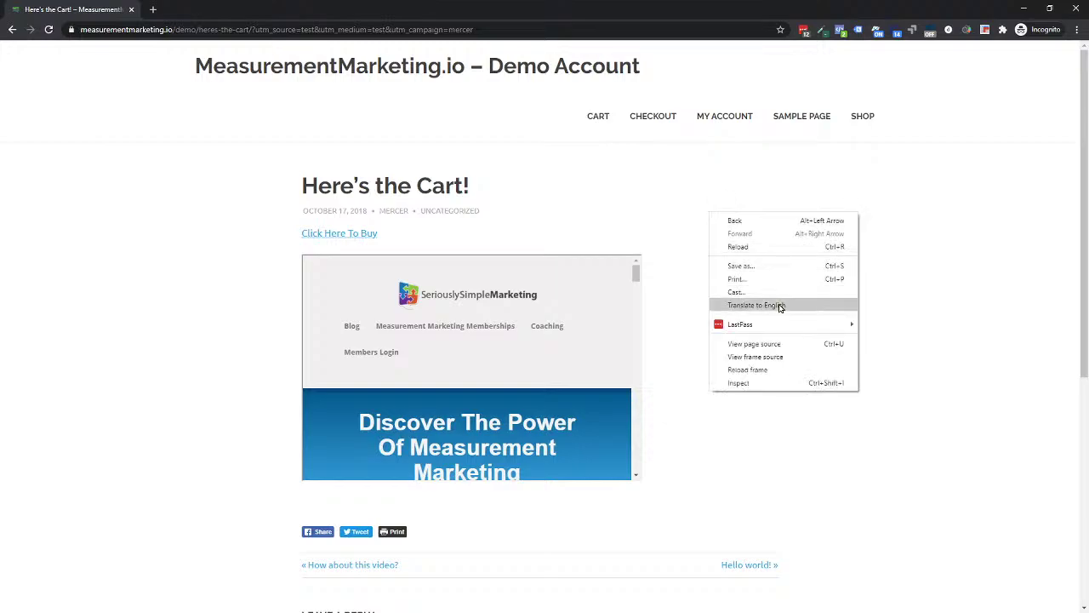
pyautogui.rightClick(911, 192)
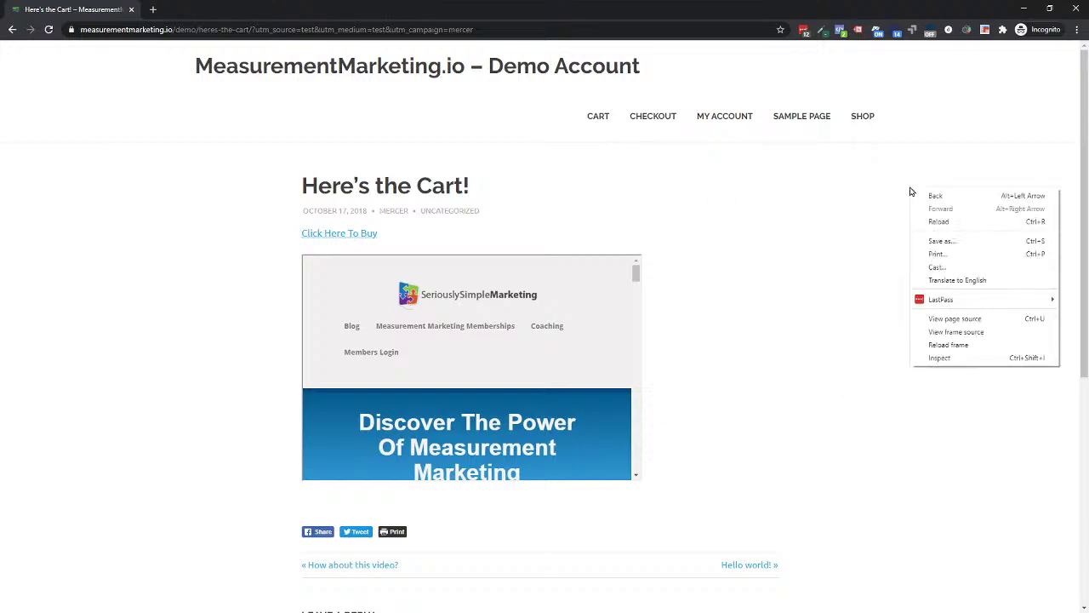
pyautogui.click(936, 357)
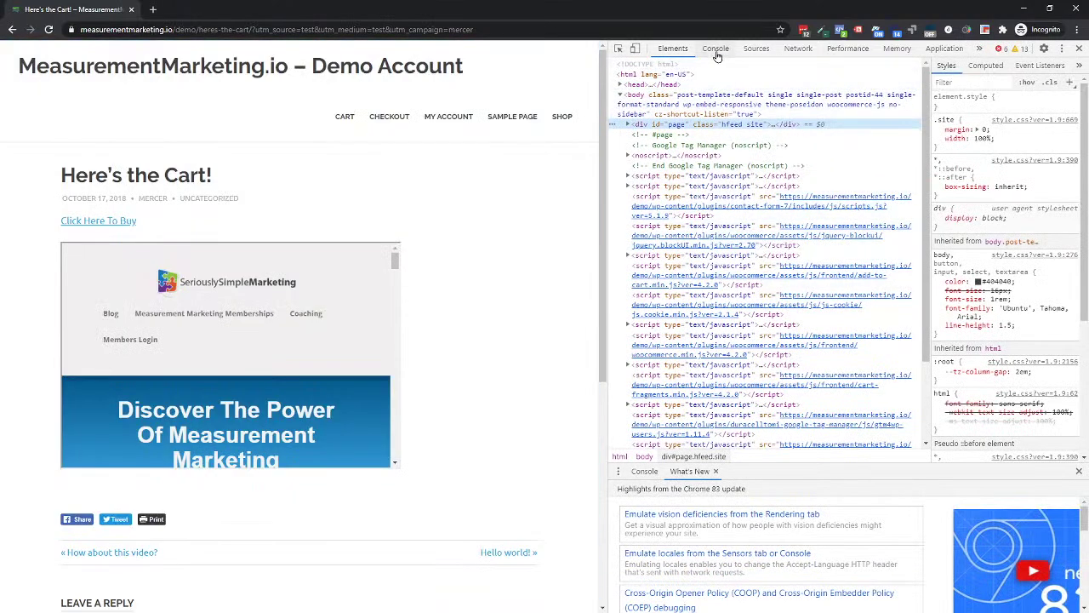
pyautogui.click(715, 52)
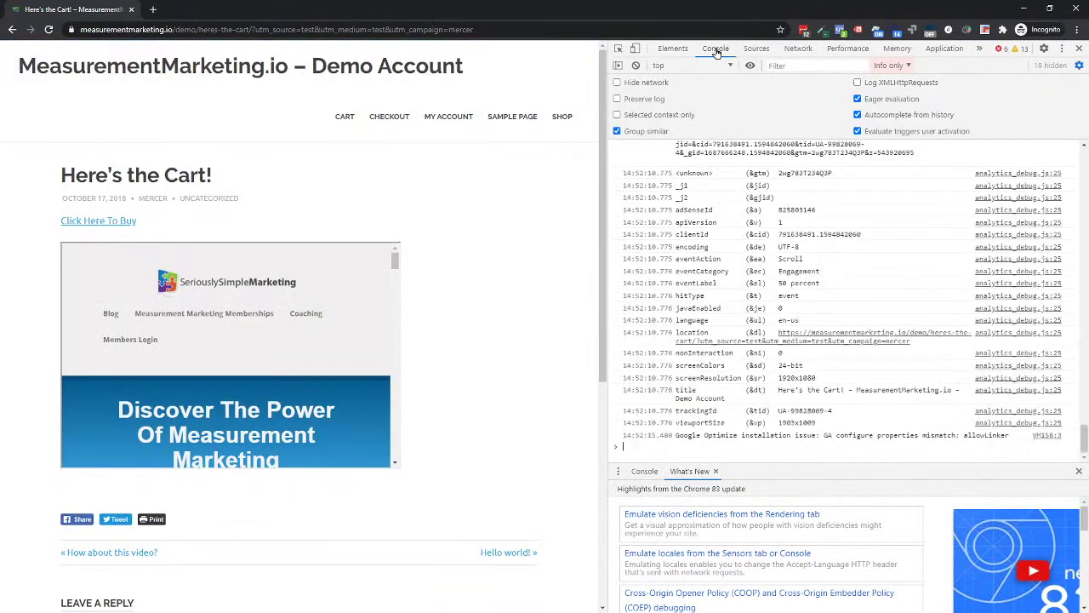
# - Examine the parent page's first Google Analytics pageview hit in the console, highlighting its client ID and location URL
pyautogui.scroll(10, 768, 348)
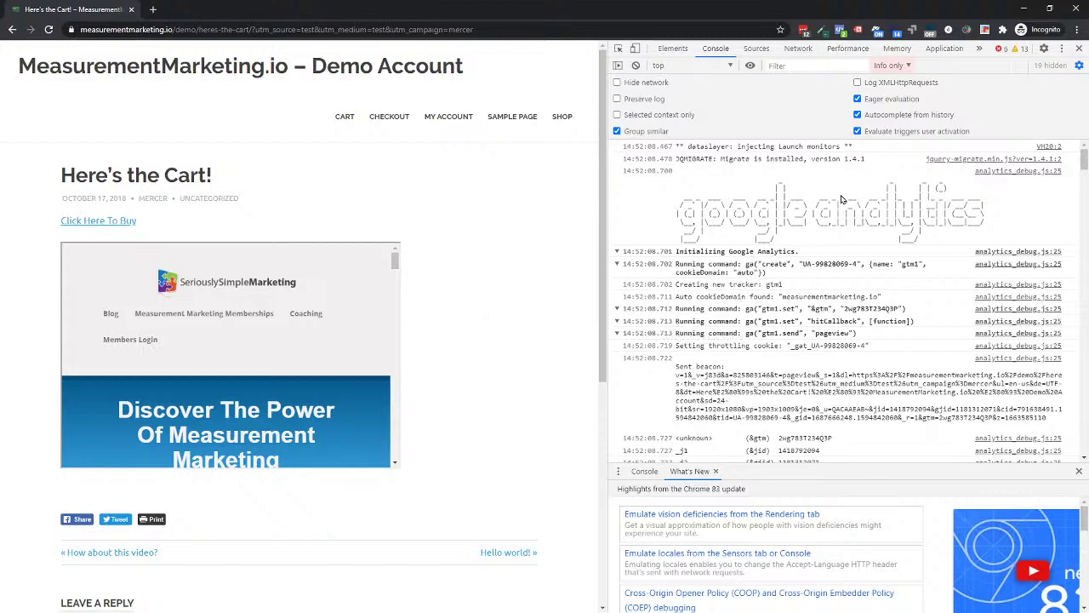
pyautogui.scroll(-4, 785, 259)
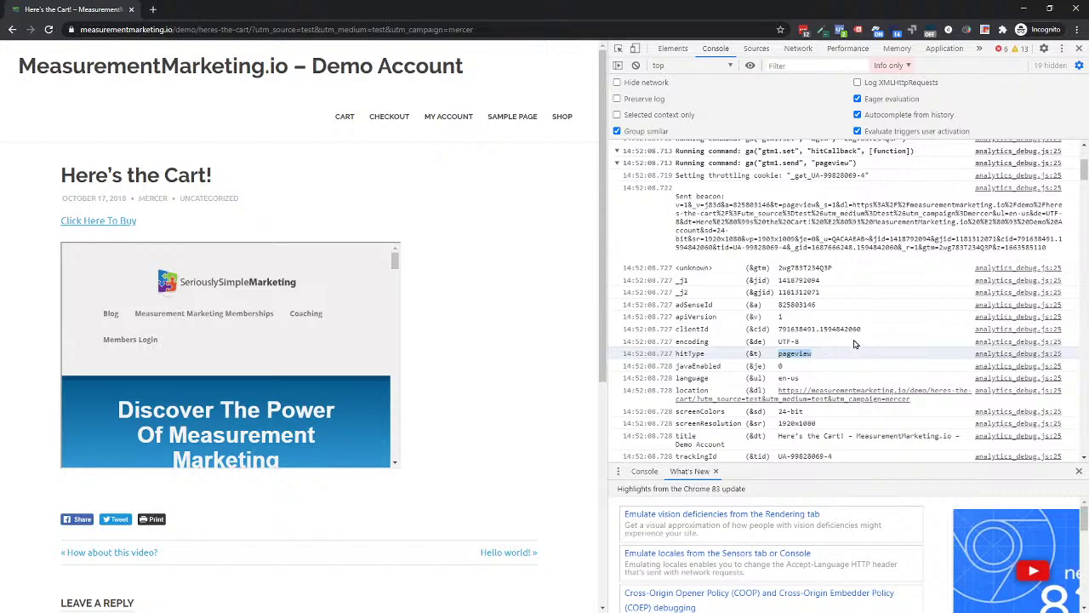
pyautogui.moveTo(861, 331); pyautogui.dragTo(840, 337)
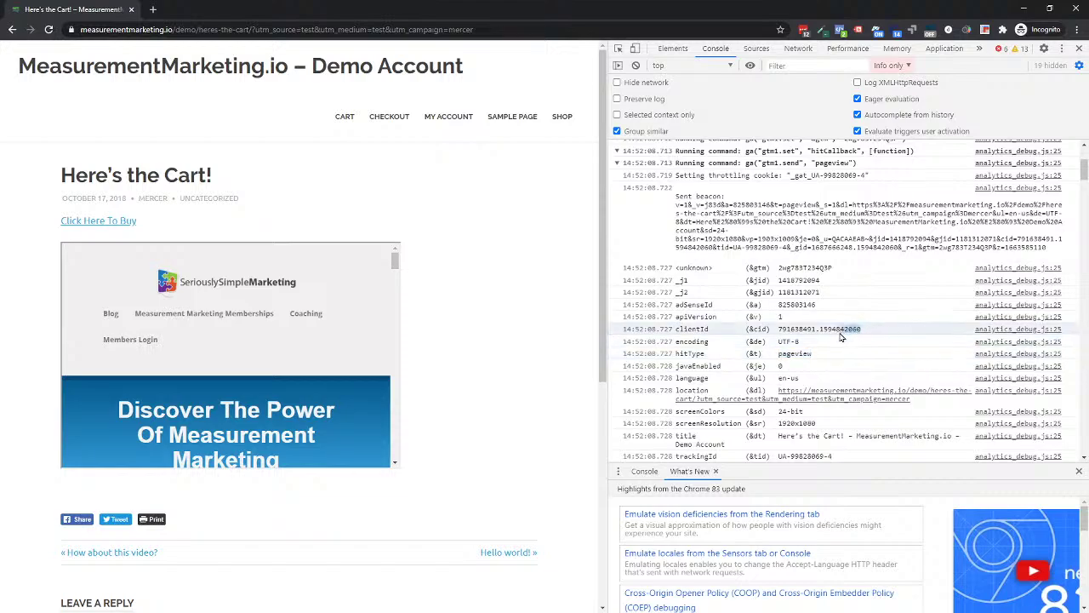
pyautogui.click(840, 336)
pyautogui.moveTo(777, 391); pyautogui.dragTo(906, 405)
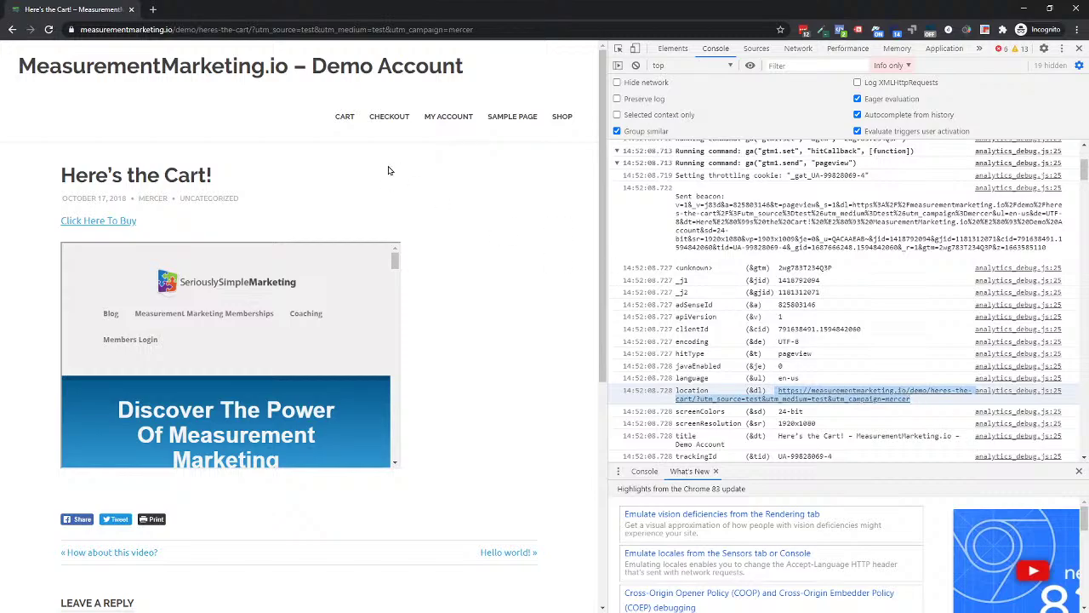
pyautogui.scroll(-1, 767, 370)
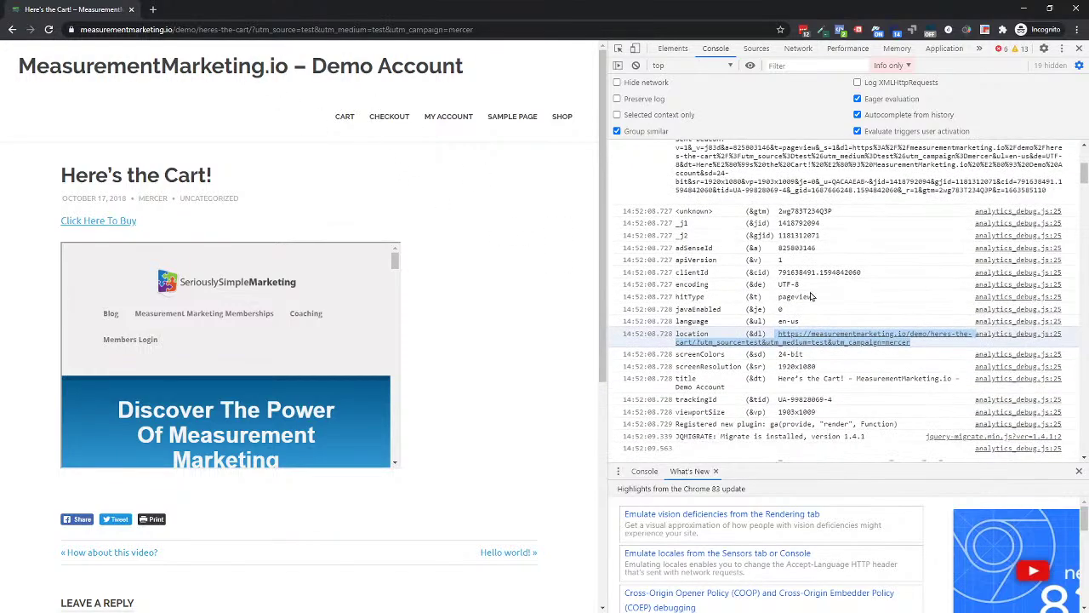
pyautogui.click(844, 288)
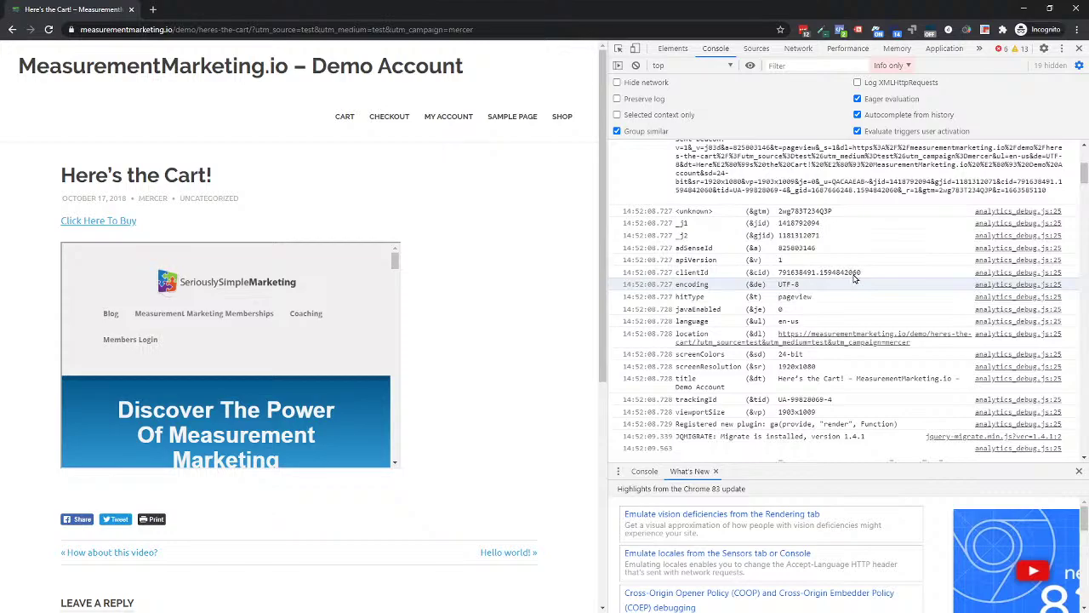
# - Compare the client ID in the iframe's Outside Referral event hit with the one in the parent page's pageview hit
pyautogui.scroll(-5, 862, 279)
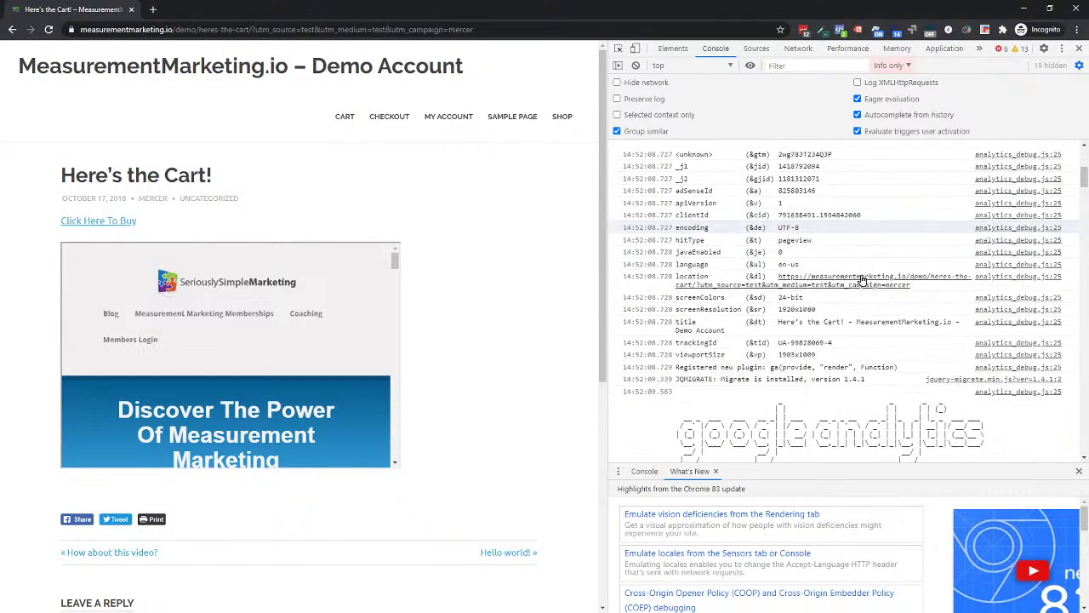
pyautogui.scroll(-5, 862, 279)
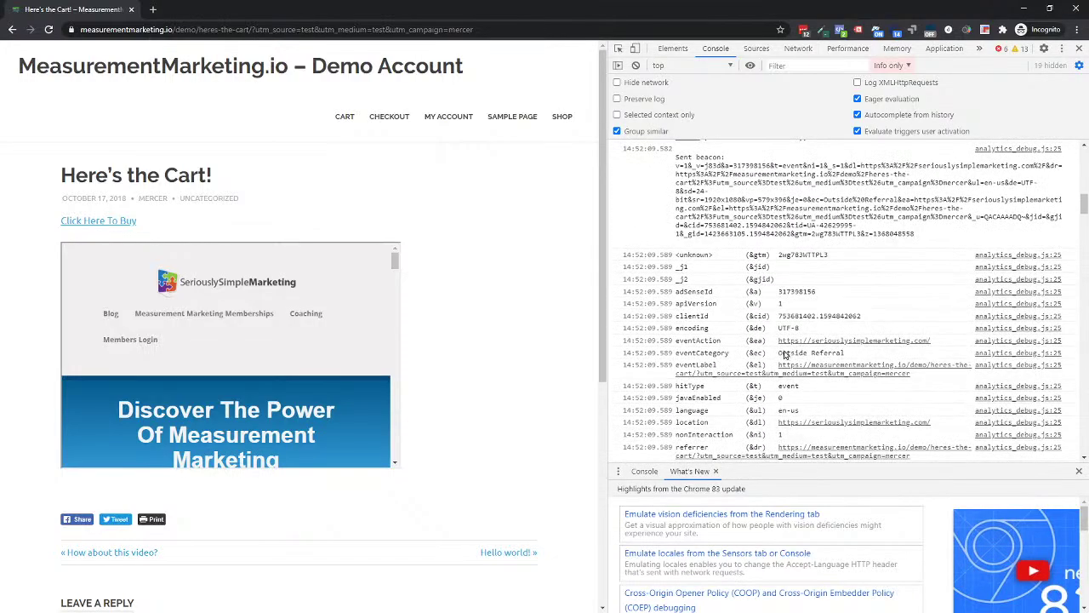
pyautogui.scroll(-1, 798, 356)
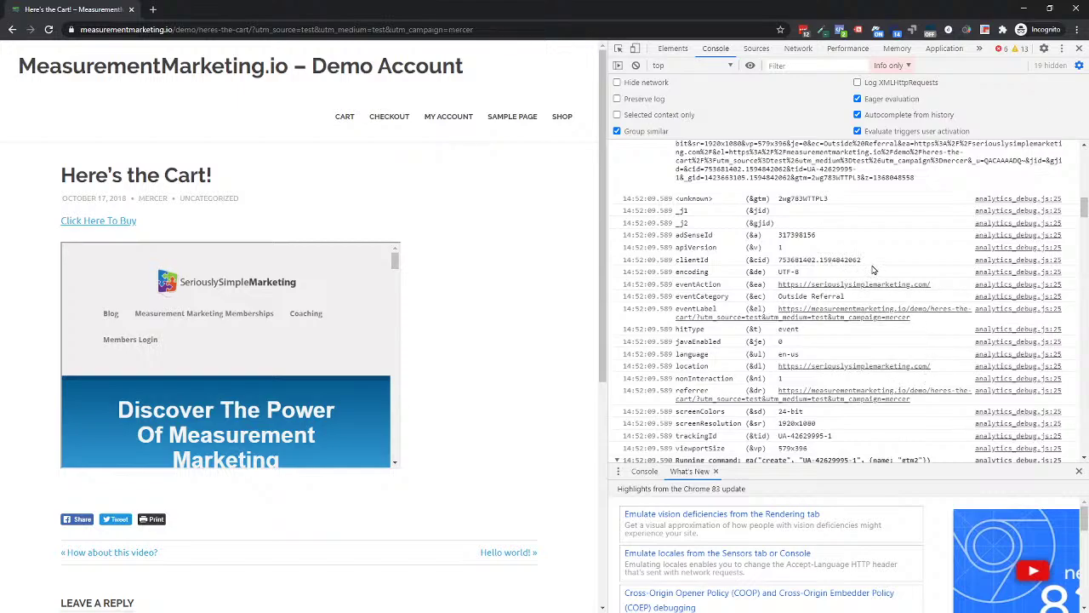
pyautogui.scroll(15, 851, 298)
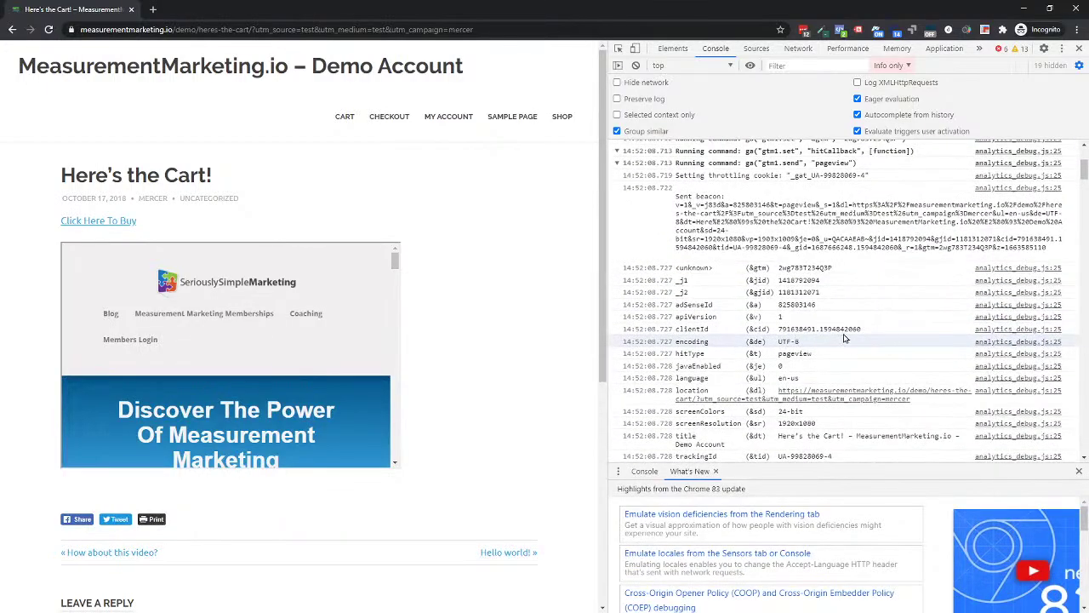
pyautogui.scroll(-4, 842, 336)
pyautogui.scroll(-6, 845, 336)
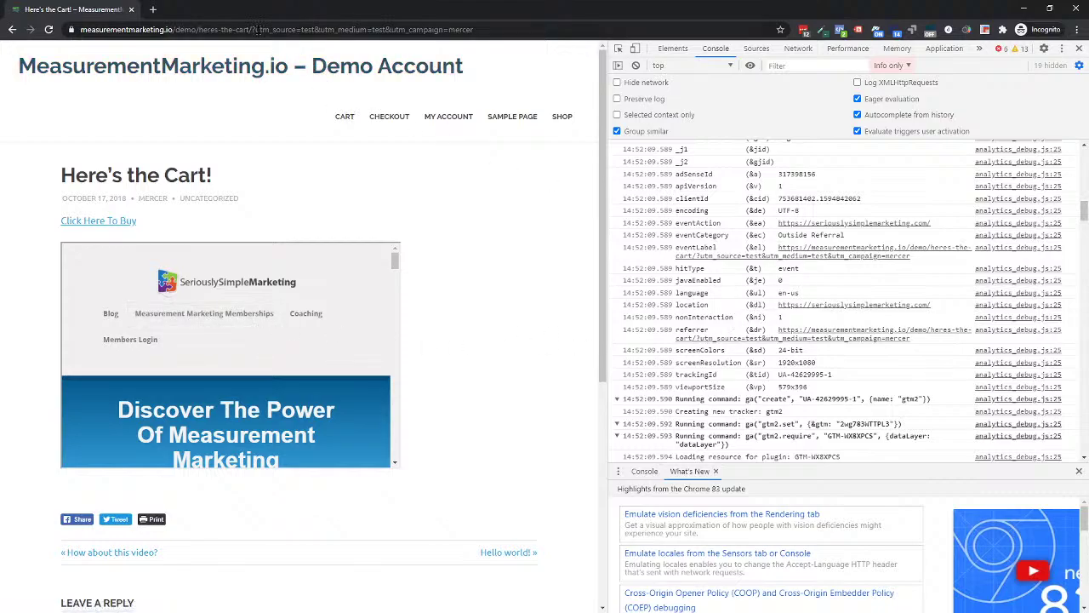
# - Highlight the UTM parameters in the page address and review the parent page's pageview hit for its location and campaign data
pyautogui.moveTo(253, 30); pyautogui.dragTo(511, 45)
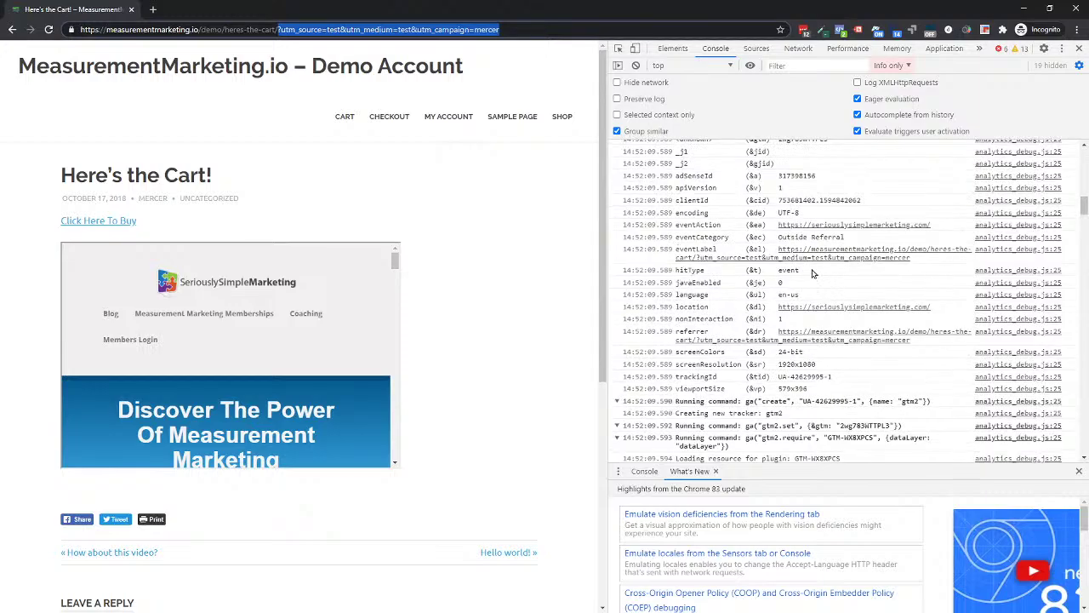
pyautogui.scroll(10, 823, 287)
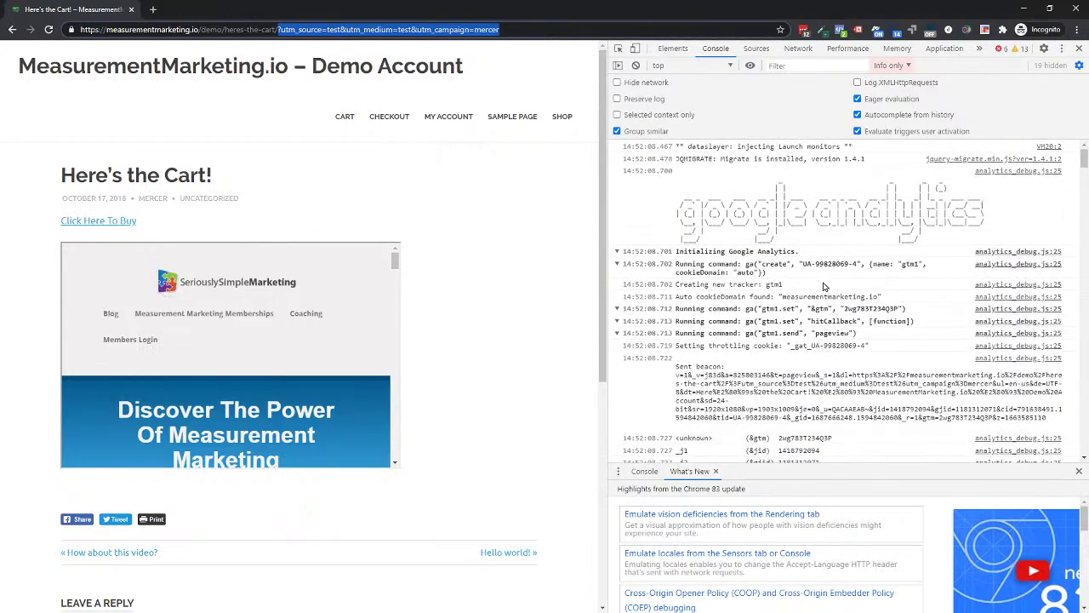
pyautogui.scroll(4, 824, 287)
pyautogui.scroll(-5, 824, 286)
pyautogui.scroll(-3, 824, 286)
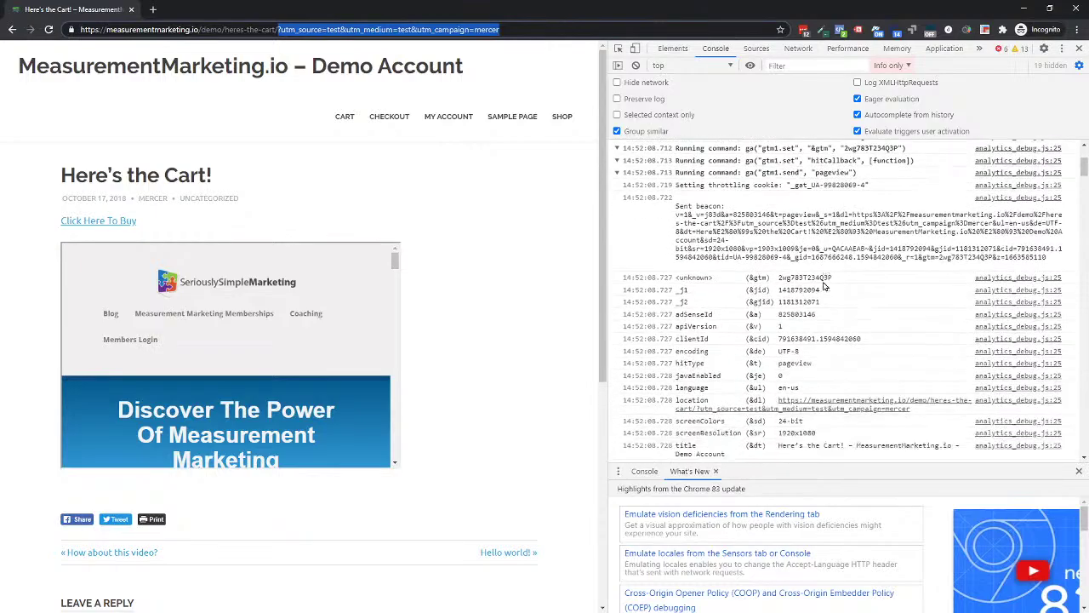
pyautogui.scroll(-2, 823, 287)
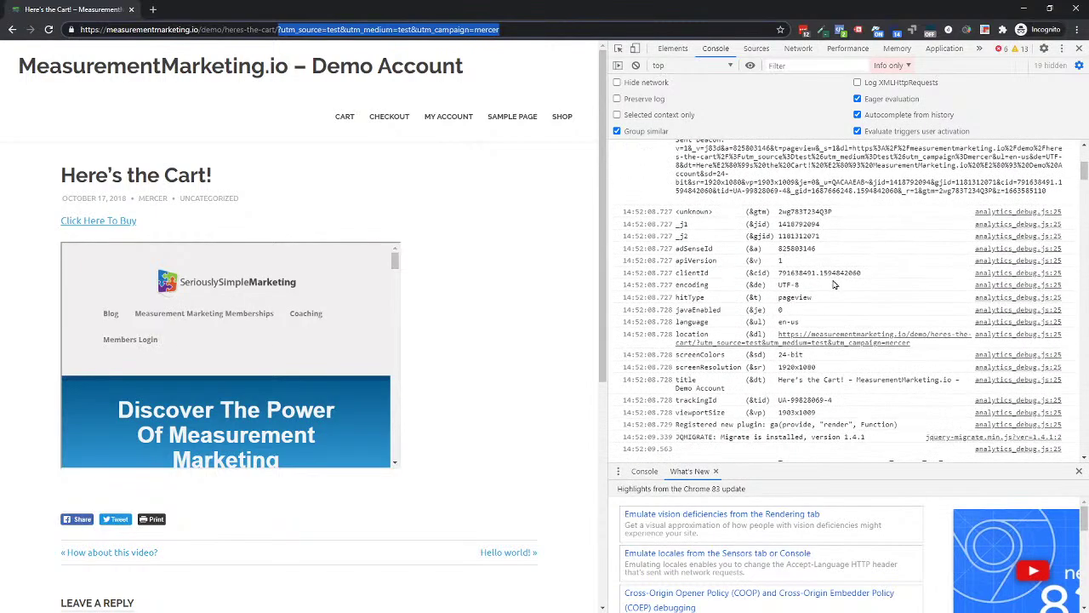
pyautogui.scroll(6, 823, 287)
pyautogui.scroll(-3, 830, 255)
pyautogui.scroll(-5, 825, 217)
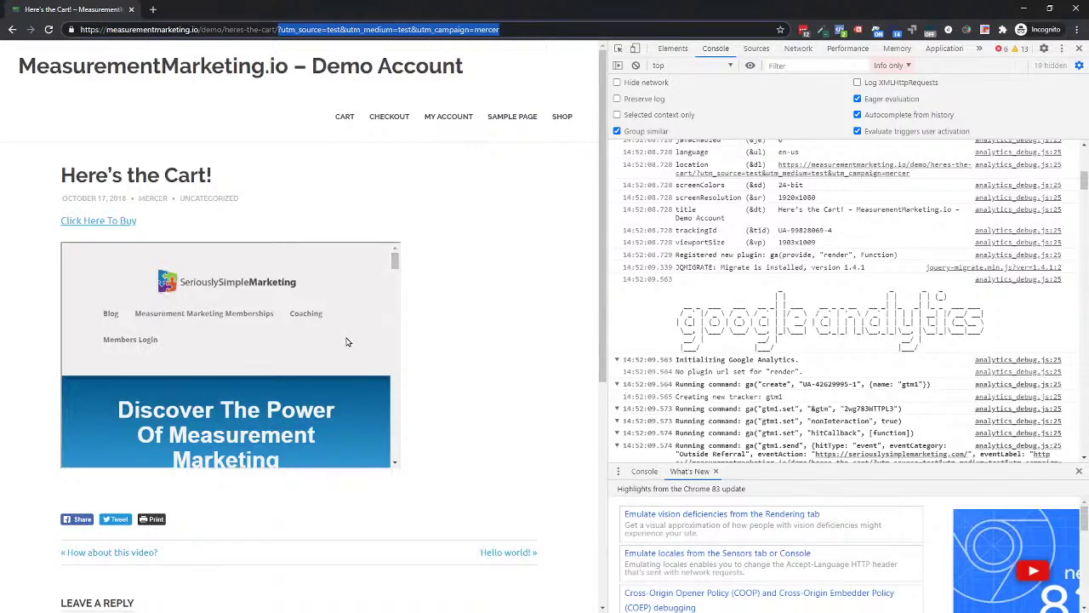
# - Review the seriouslysimplemarketing.com iframe's logged trackers and hits, including location and referrer, and return to the parent page's pageview hit
pyautogui.scroll(-8, 777, 312)
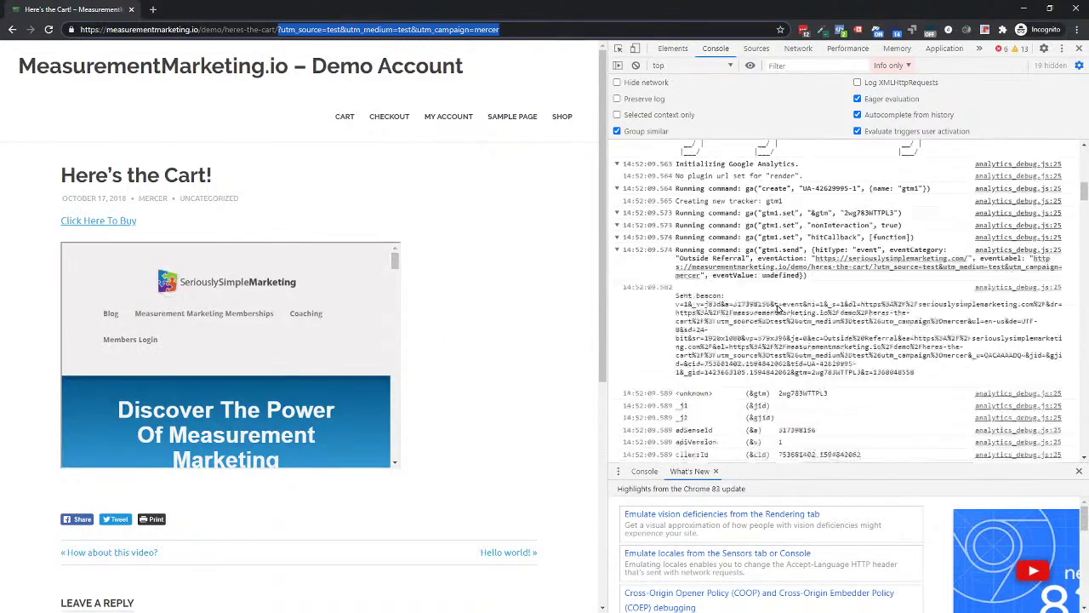
pyautogui.scroll(-6, 777, 311)
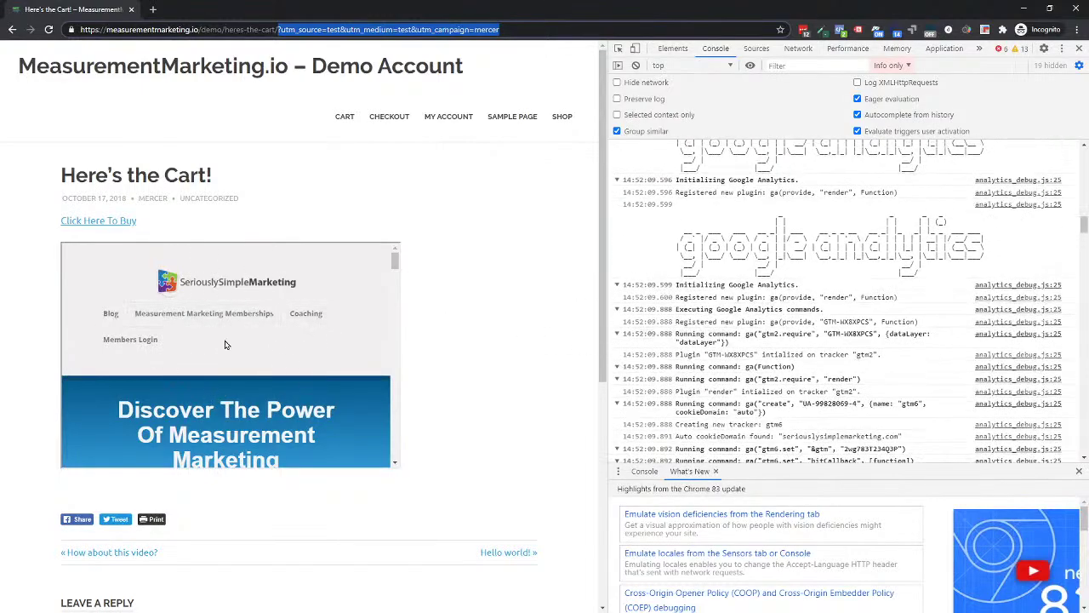
pyautogui.scroll(-4, 786, 355)
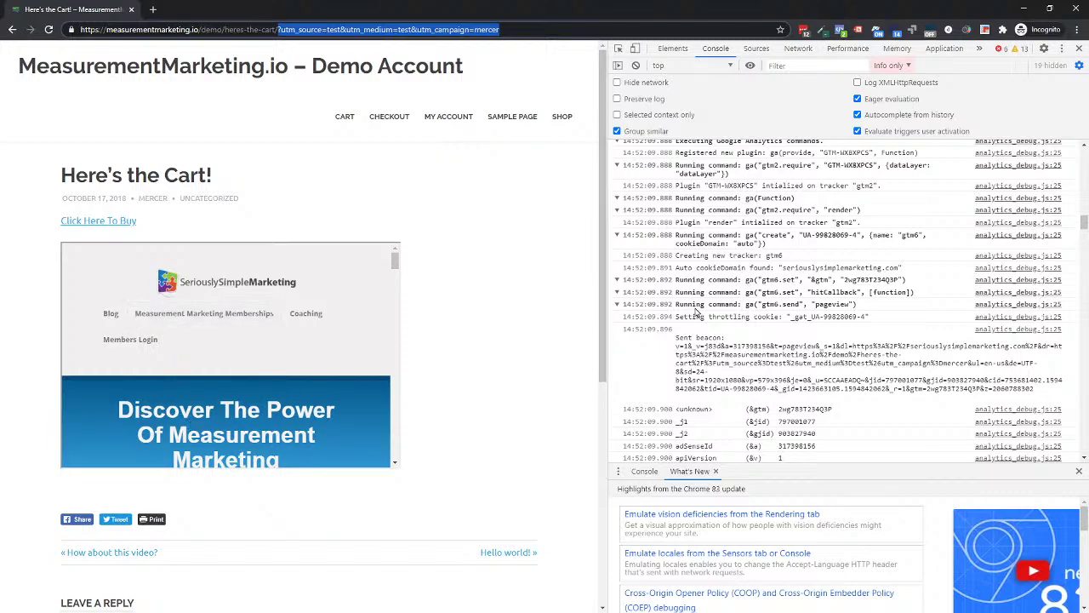
pyautogui.scroll(-3, 811, 308)
pyautogui.scroll(-1, 809, 308)
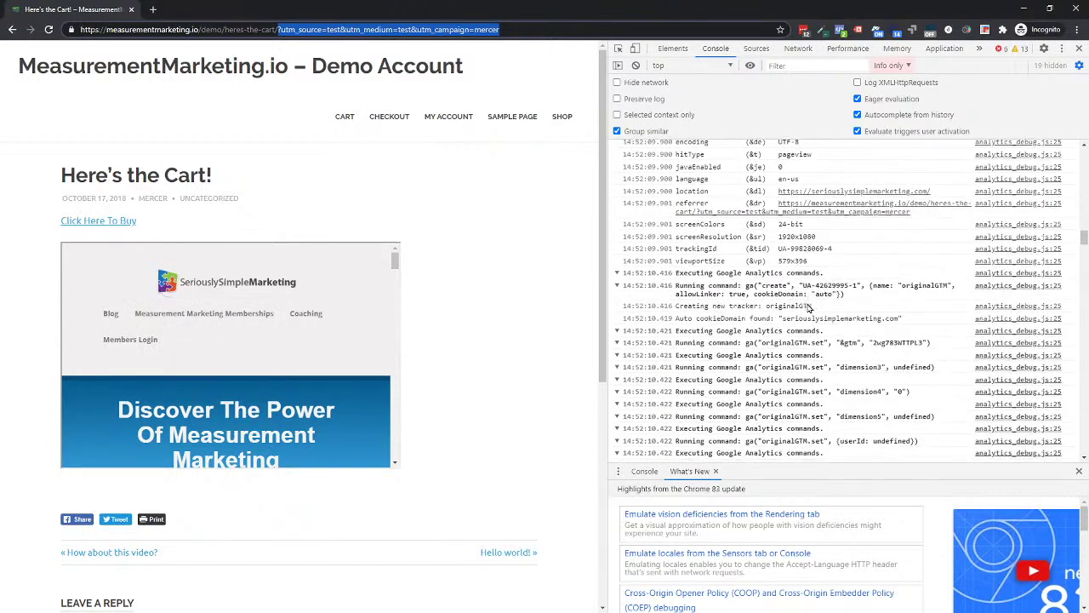
pyautogui.click(811, 308)
pyautogui.scroll(10, 811, 307)
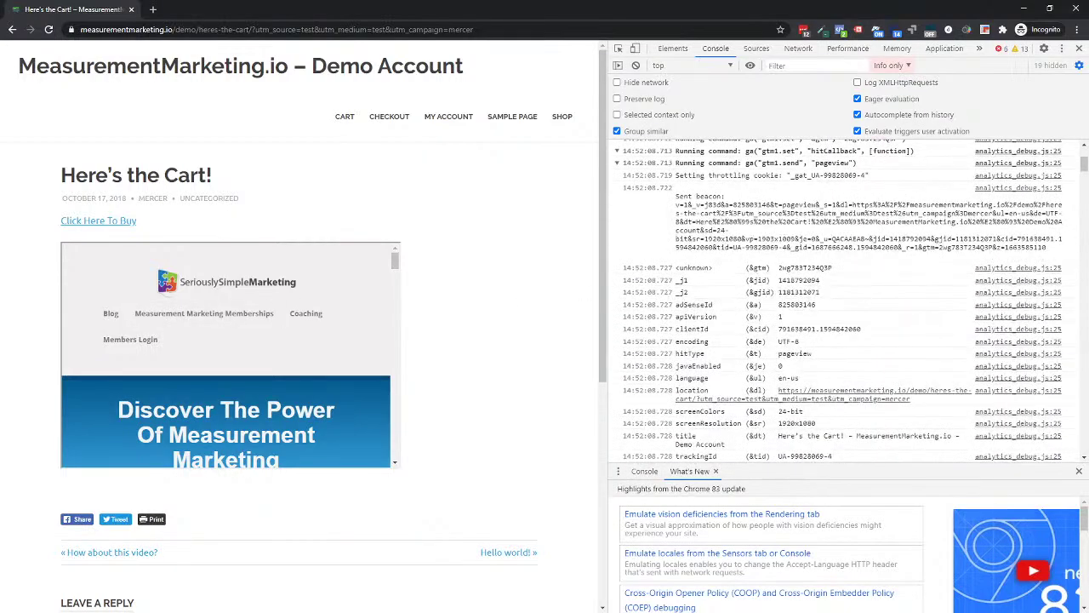
# - Switch to the Google Tag Manager window, open the "Tracking Cross-domain Iframes - Upgraded Solution" article, and find its customTask code section
pyautogui.hotkey('alt', 'Tab')
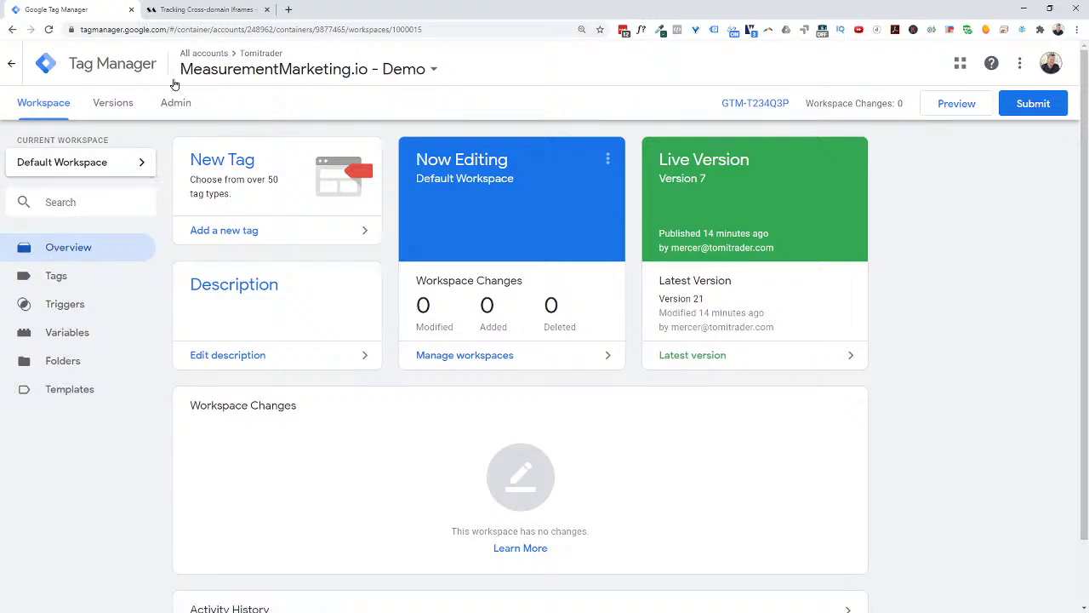
pyautogui.click(192, 10)
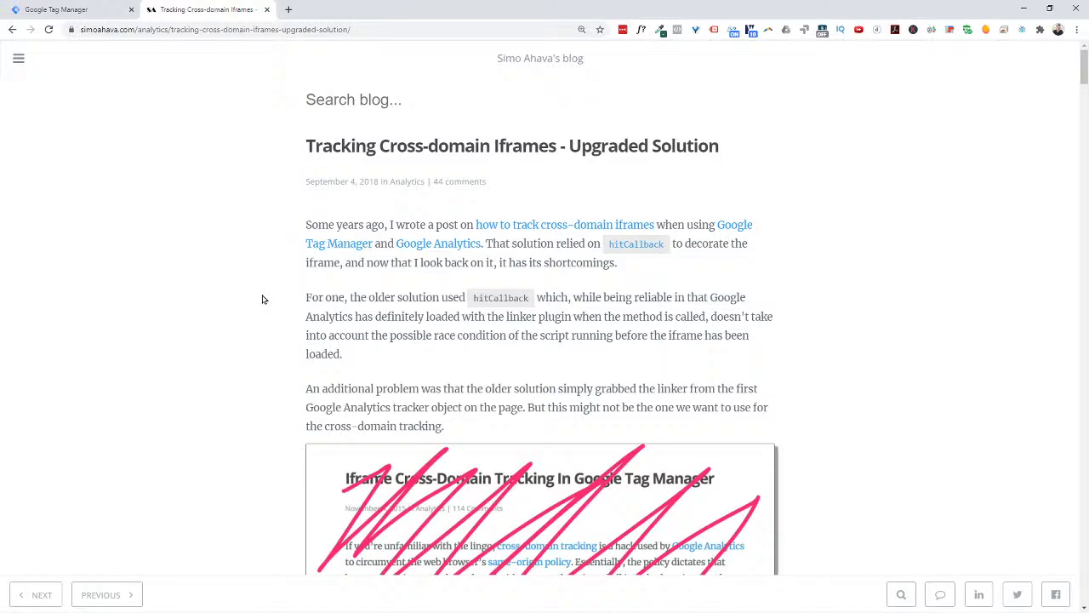
pyautogui.scroll(-3, 263, 298)
pyautogui.scroll(3, 263, 299)
pyautogui.scroll(-8, 263, 262)
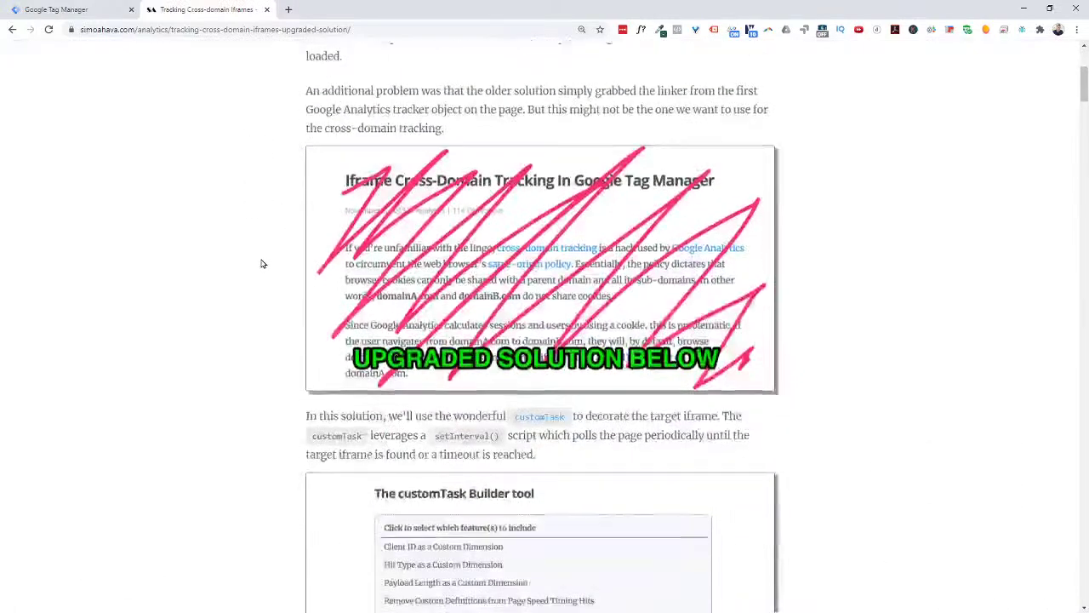
pyautogui.scroll(-4, 263, 264)
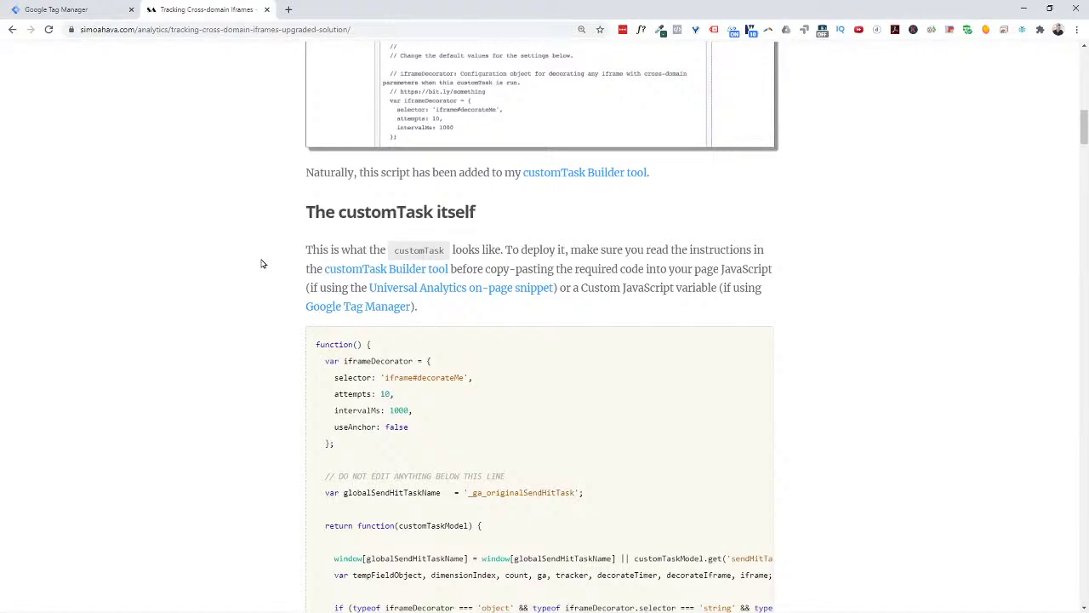
pyautogui.scroll(-1, 263, 264)
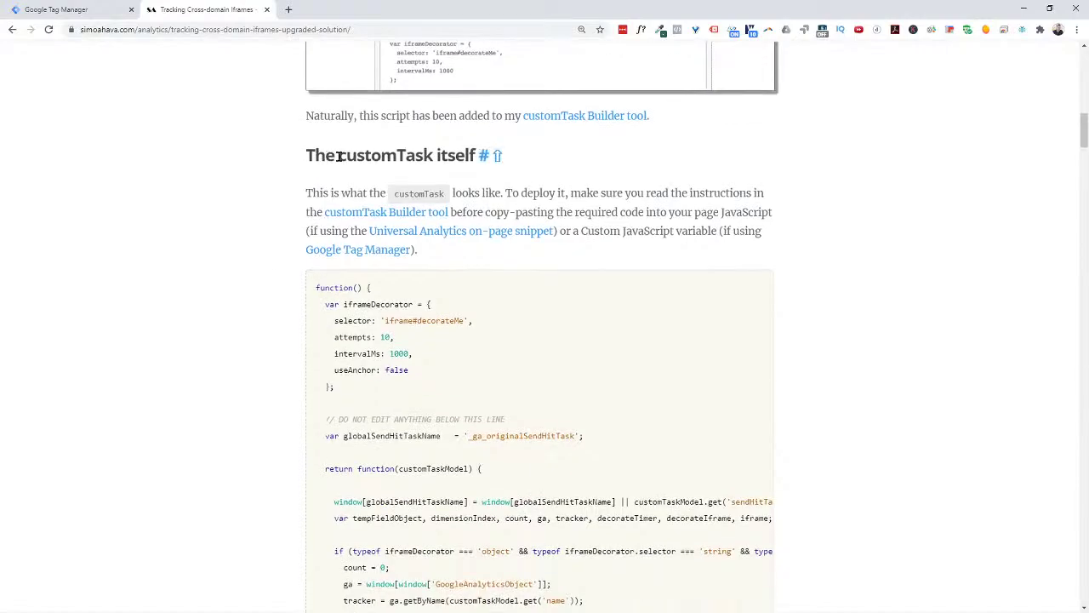
pyautogui.moveTo(338, 155); pyautogui.dragTo(431, 155)
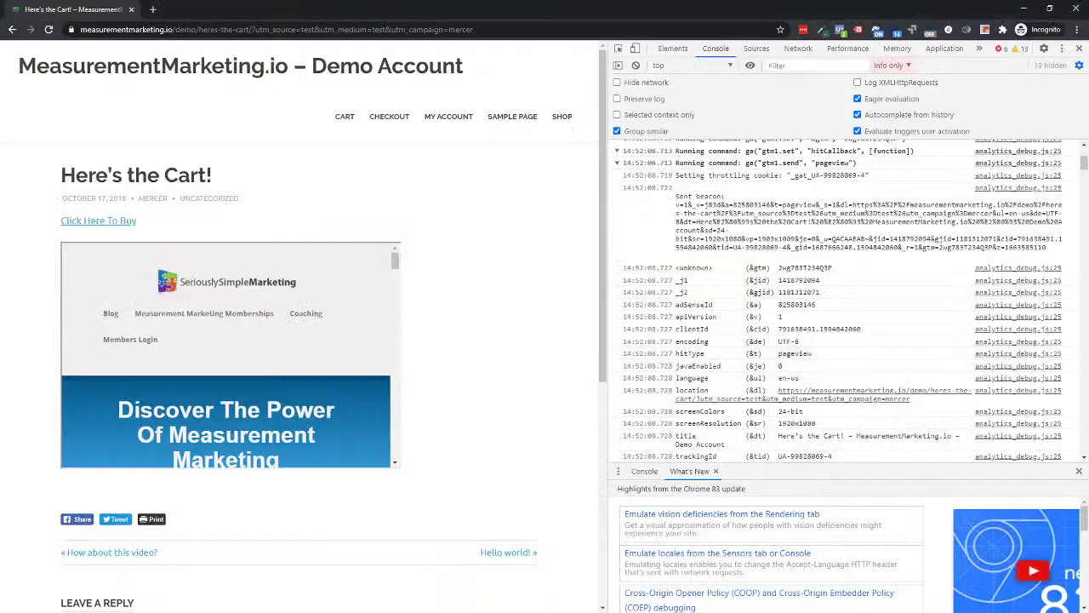
# - Compare the hit type and client ID of the parent page's pageview hit with the client ID of the iframe's Outside Referral event hit
pyautogui.moveTo(776, 353); pyautogui.dragTo(817, 354)
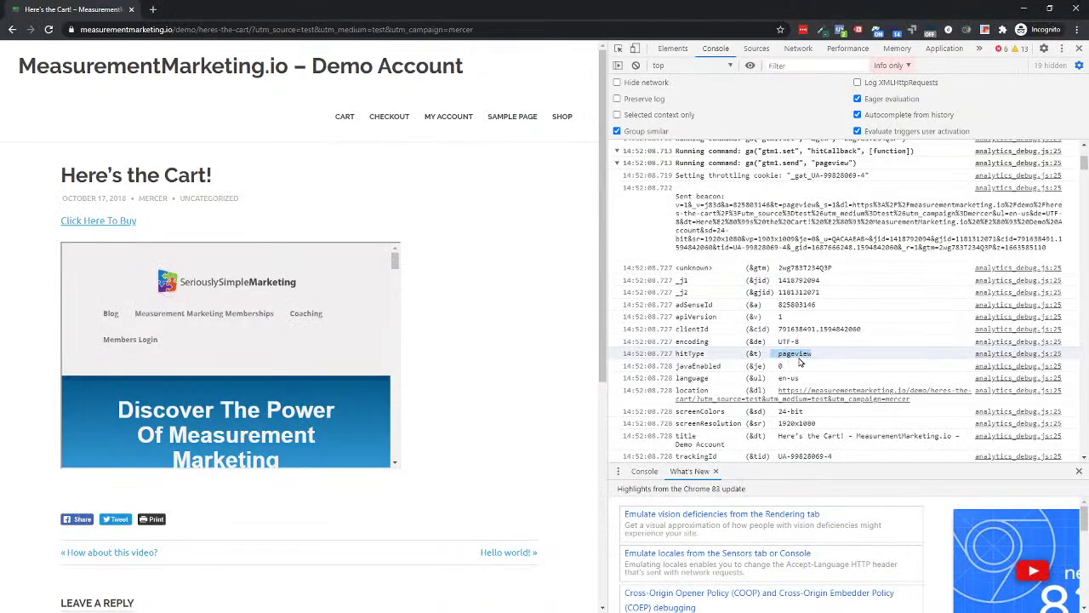
pyautogui.moveTo(876, 330); pyautogui.dragTo(779, 338)
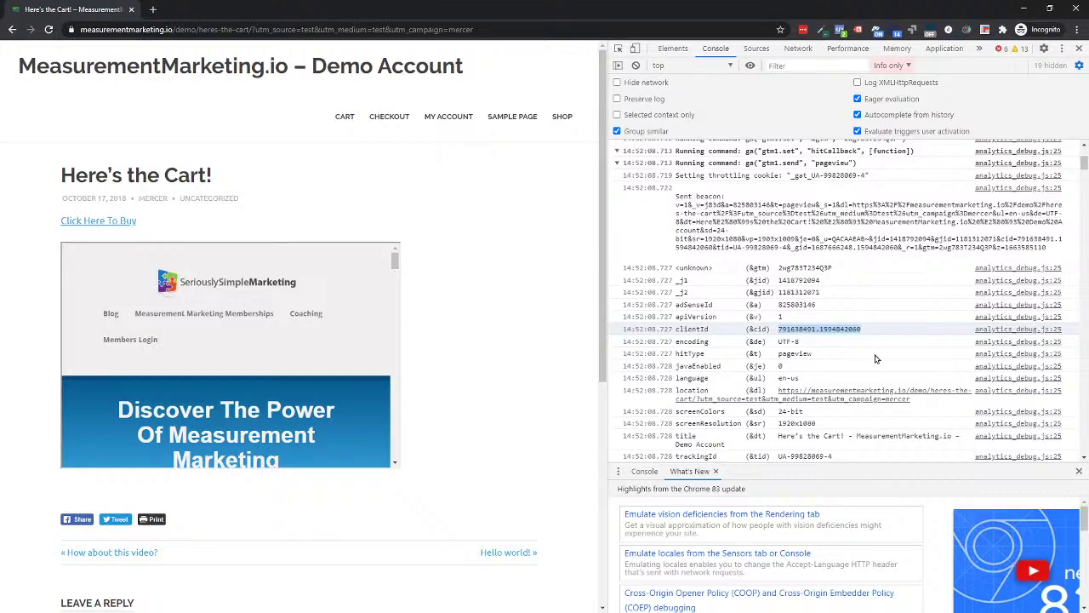
pyautogui.scroll(-5, 834, 336)
pyautogui.scroll(-5, 841, 333)
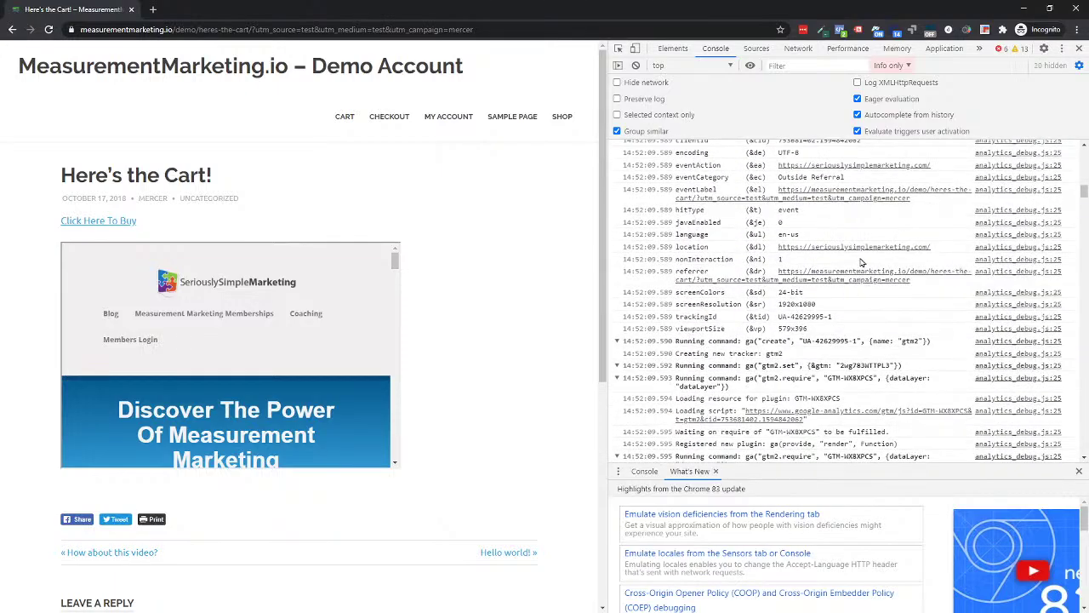
pyautogui.scroll(3, 843, 319)
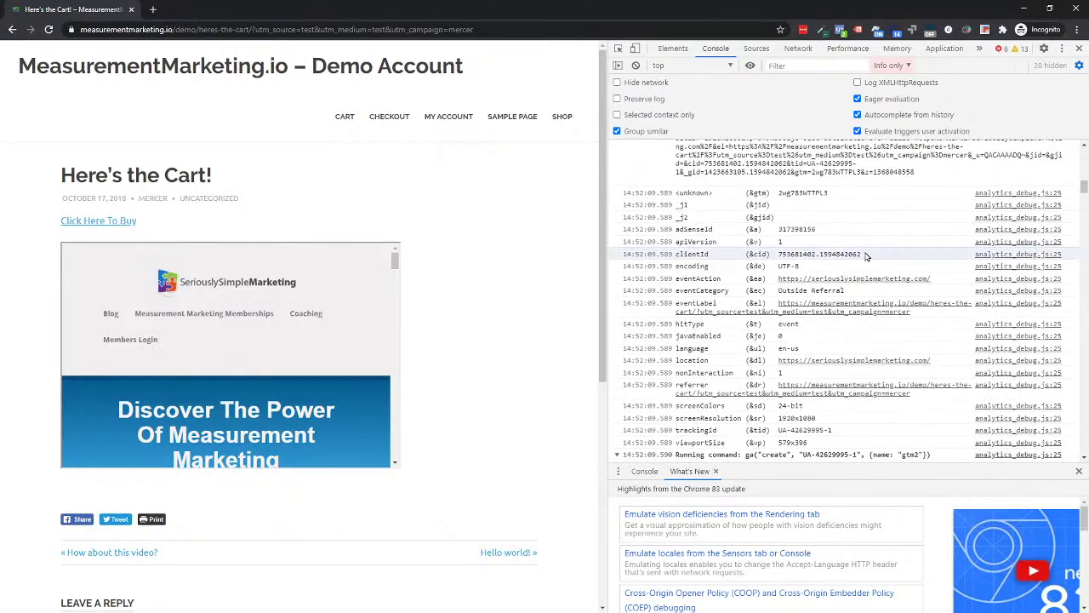
pyautogui.moveTo(861, 253); pyautogui.dragTo(798, 256)
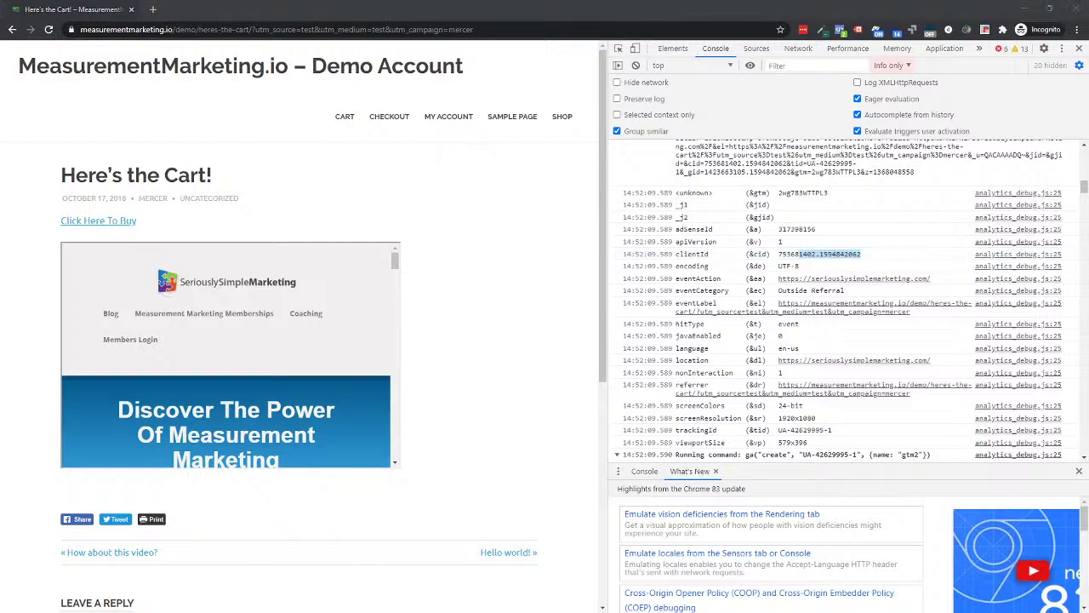
# - Switch to the "Tracking Cross-domain Iframes" article and copy the complete customTask function code
pyautogui.hotkey('alt', 'Tab')
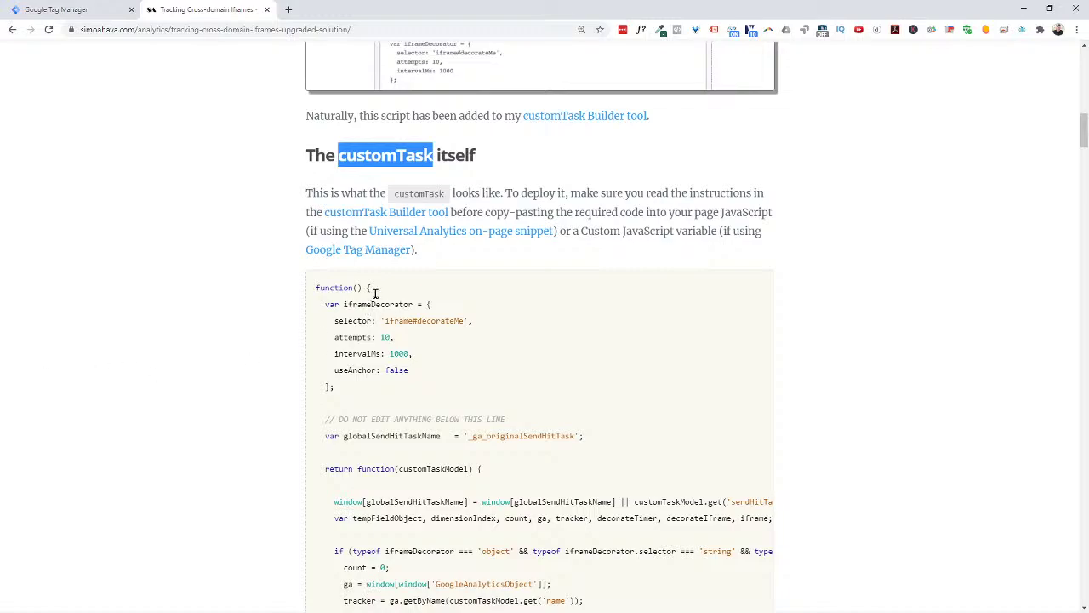
pyautogui.click(415, 325)
pyautogui.scroll(-1, 415, 325)
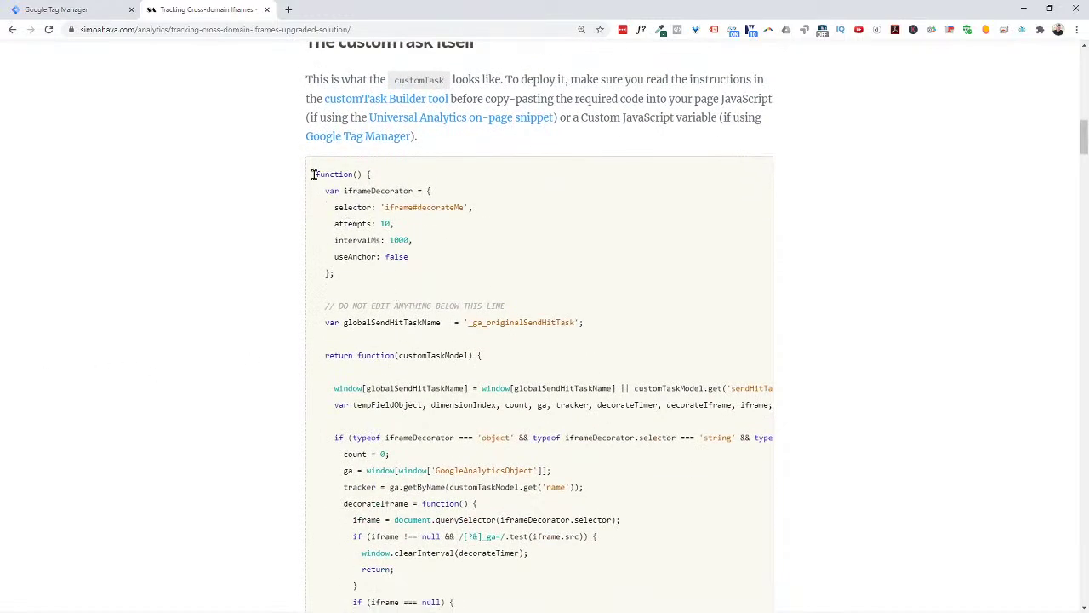
pyautogui.moveTo(314, 174); pyautogui.dragTo(567, 604)
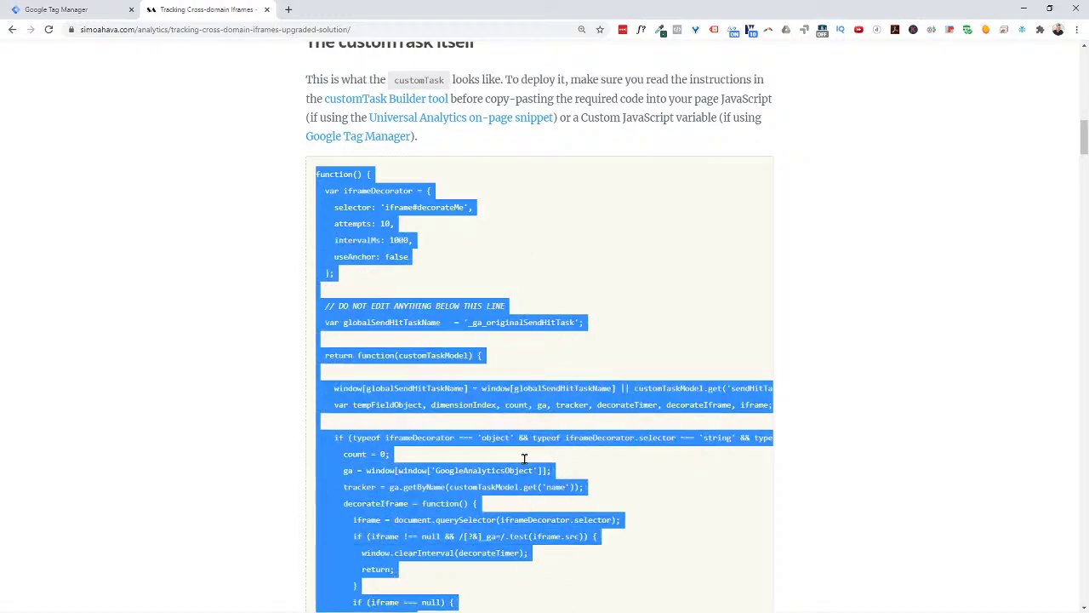
pyautogui.scroll(-3, 524, 460)
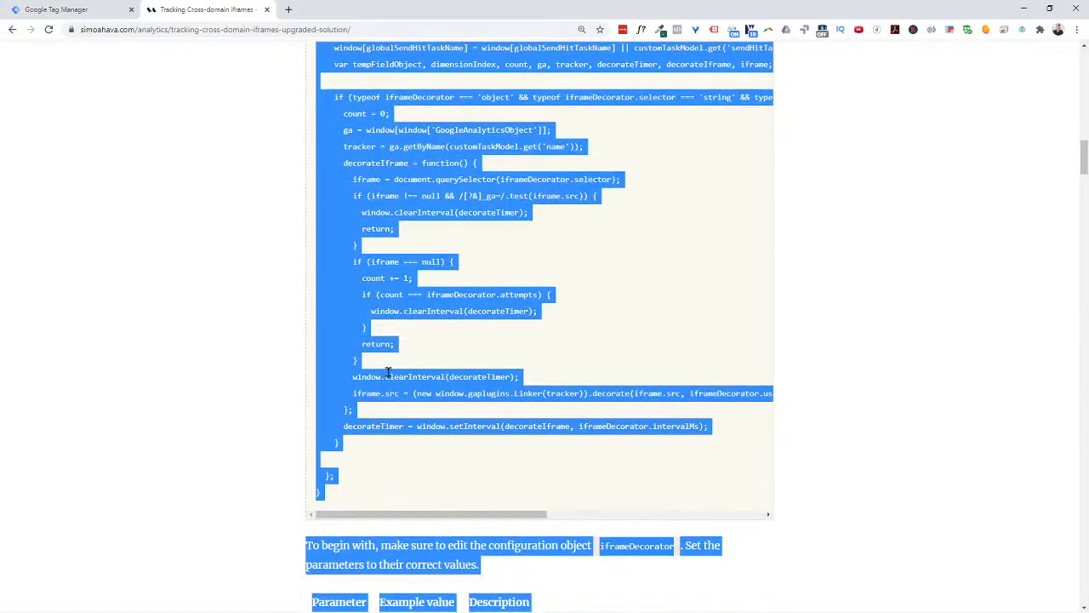
pyautogui.click(349, 324)
pyautogui.moveTo(322, 492); pyautogui.dragTo(311, 293)
pyautogui.rightClick(339, 303)
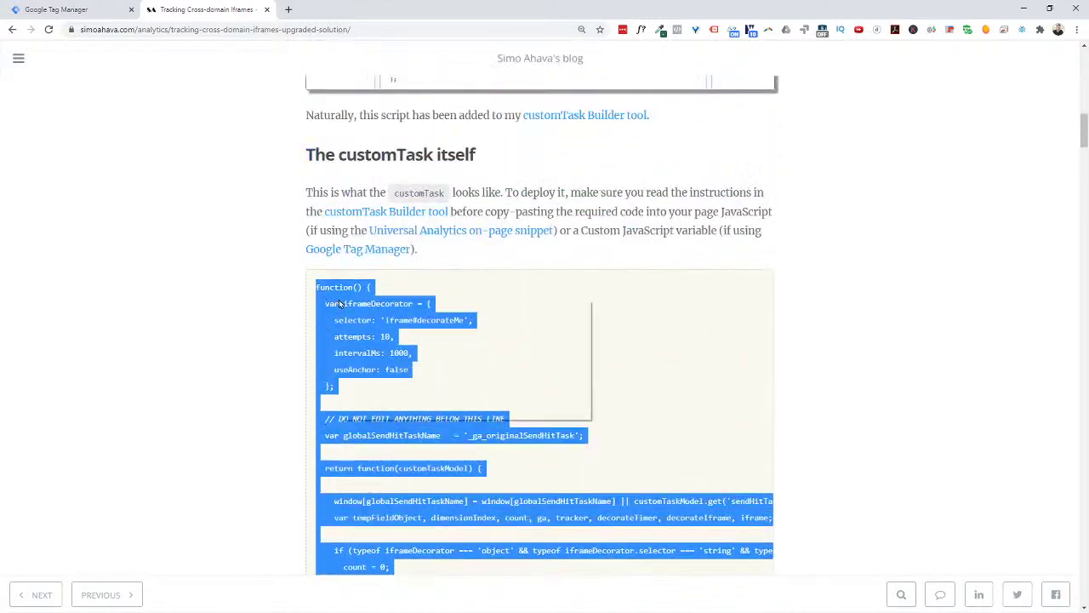
pyautogui.click(359, 309)
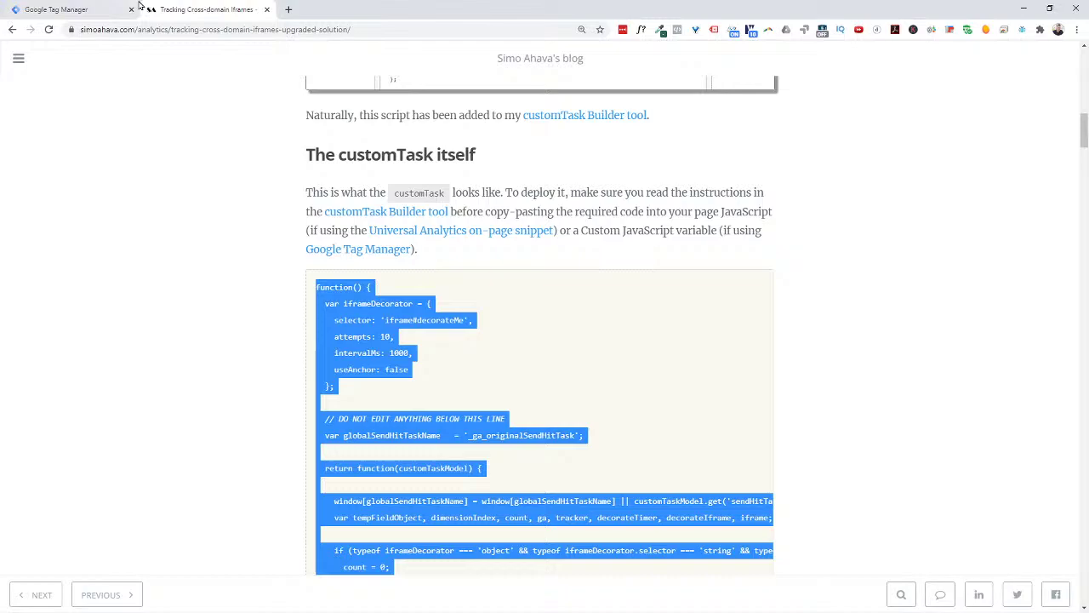
# - Create a new user-defined variable of type Custom JavaScript in the Google Tag Manager container
pyautogui.click(92, 10)
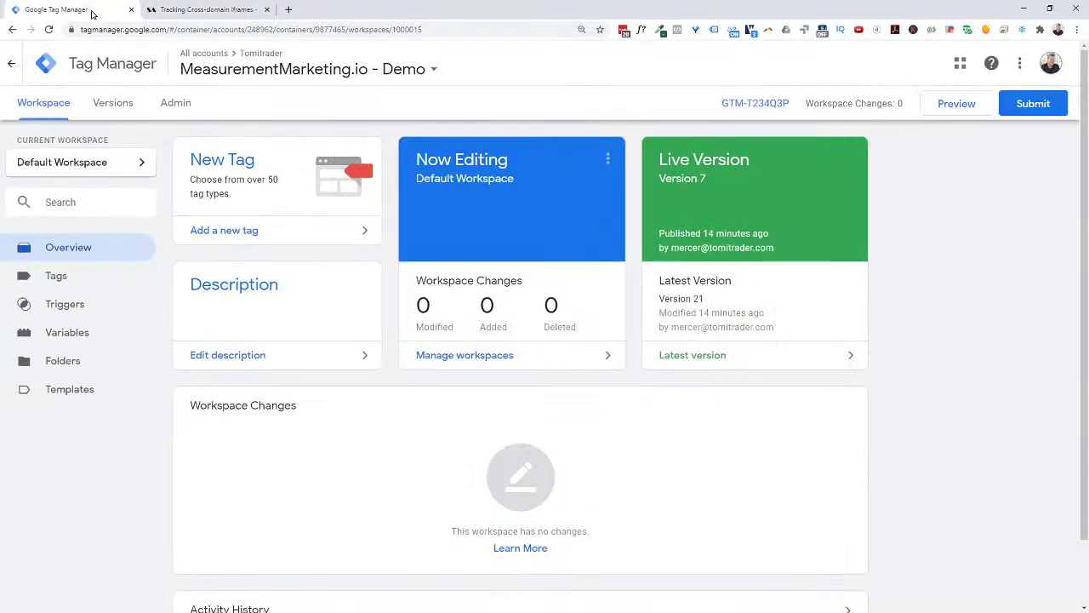
pyautogui.click(67, 343)
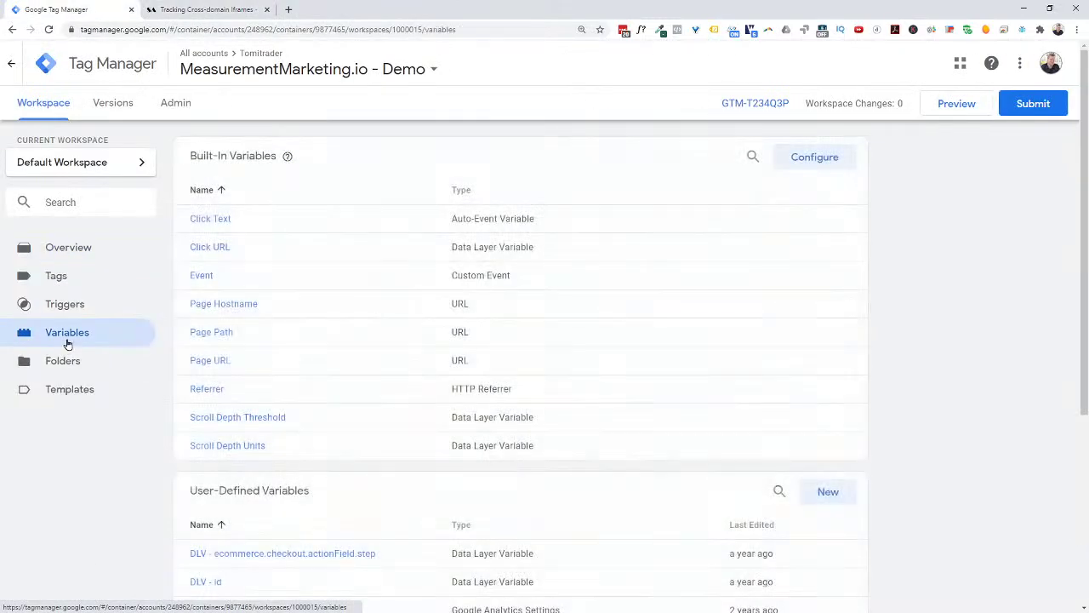
pyautogui.scroll(-3, 404, 369)
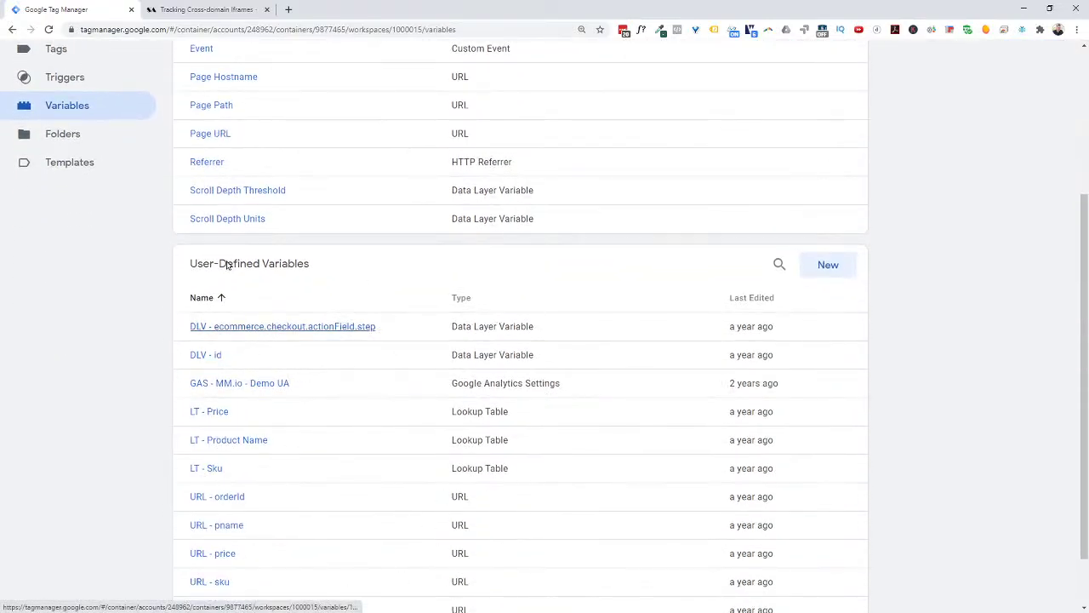
pyautogui.click(830, 273)
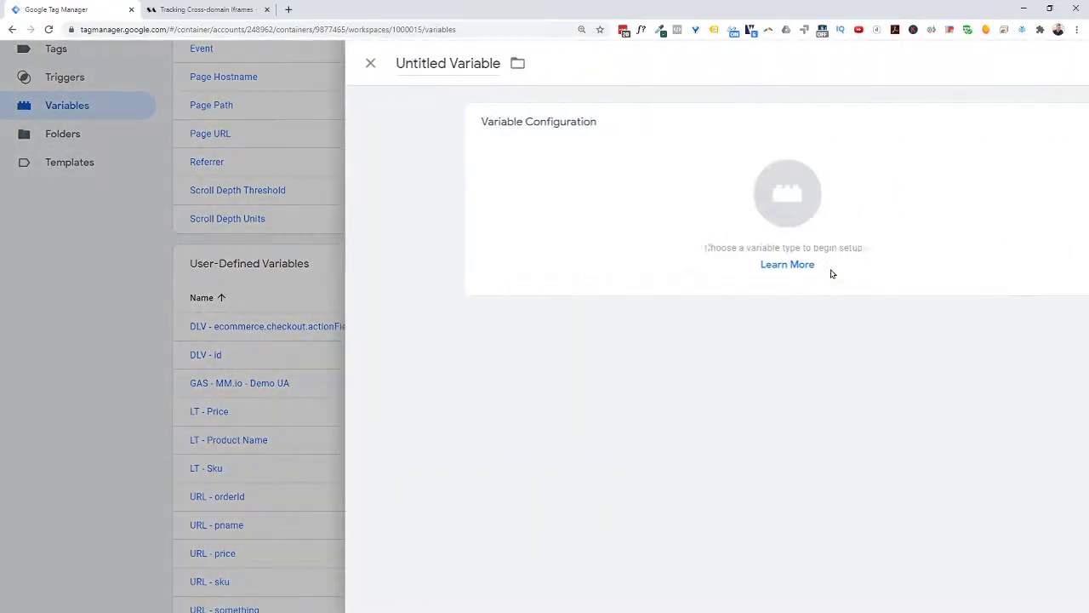
pyautogui.click(708, 212)
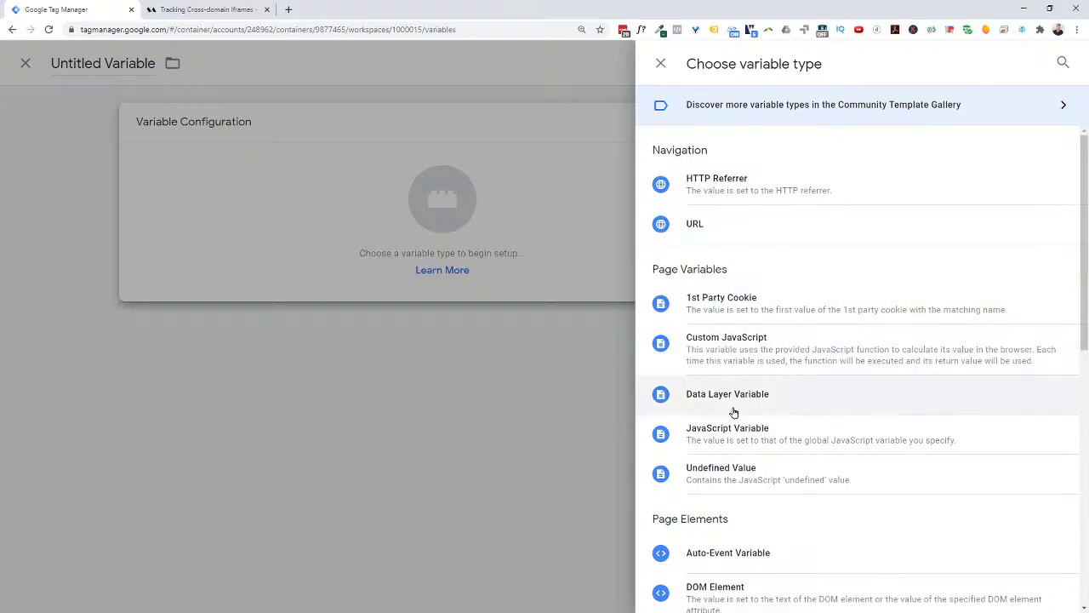
pyautogui.click(736, 340)
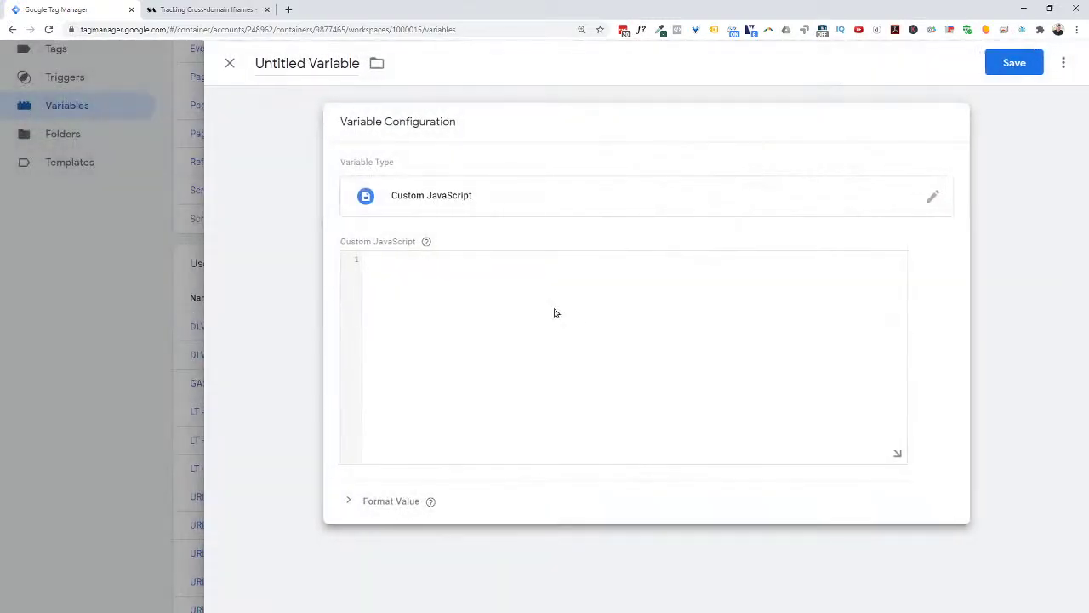
# - Name the new variable "CJS - iFrame Cross Domain"
pyautogui.click(305, 63)
pyautogui.hotkey('ctrl', 'a')
pyautogui.write('CJS -')
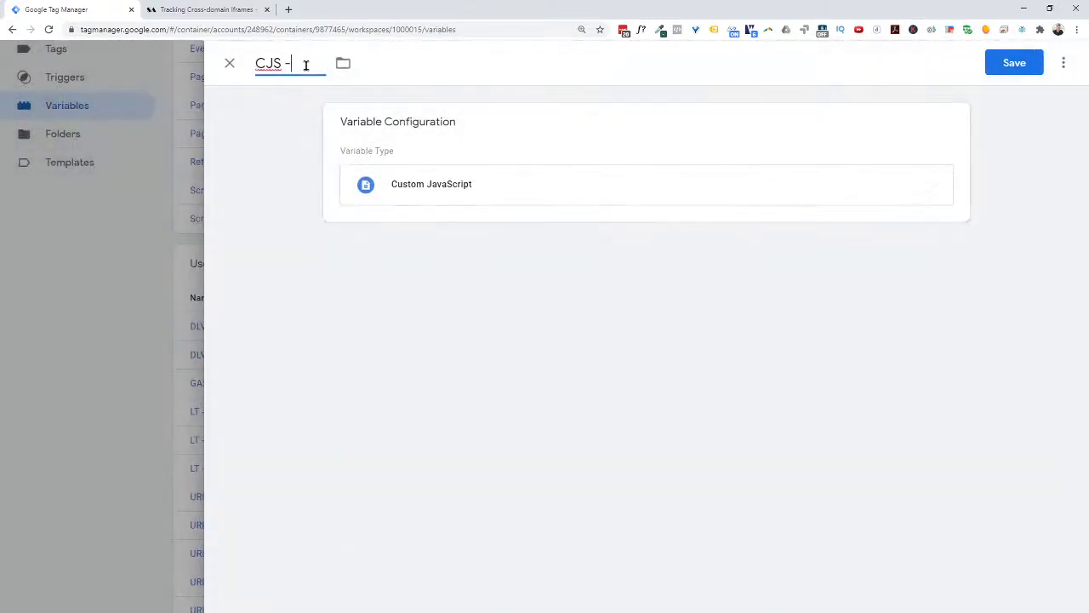
pyautogui.write(' iframe Cross Domai')
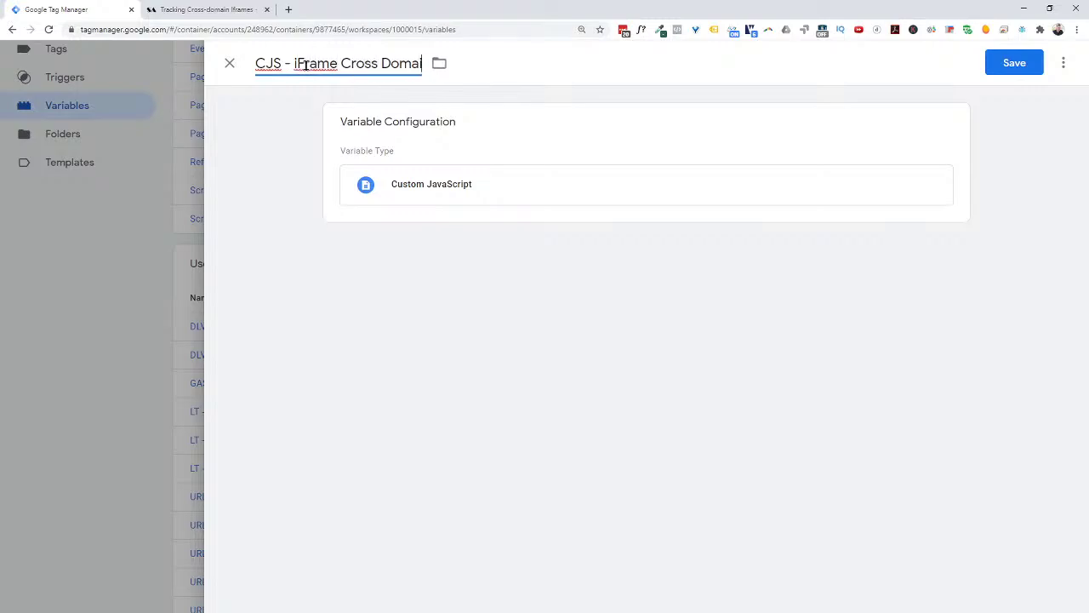
pyautogui.write('n')
# - Paste the copied customTask code into the variable's Custom JavaScript field and check it from start to end
pyautogui.click(474, 189)
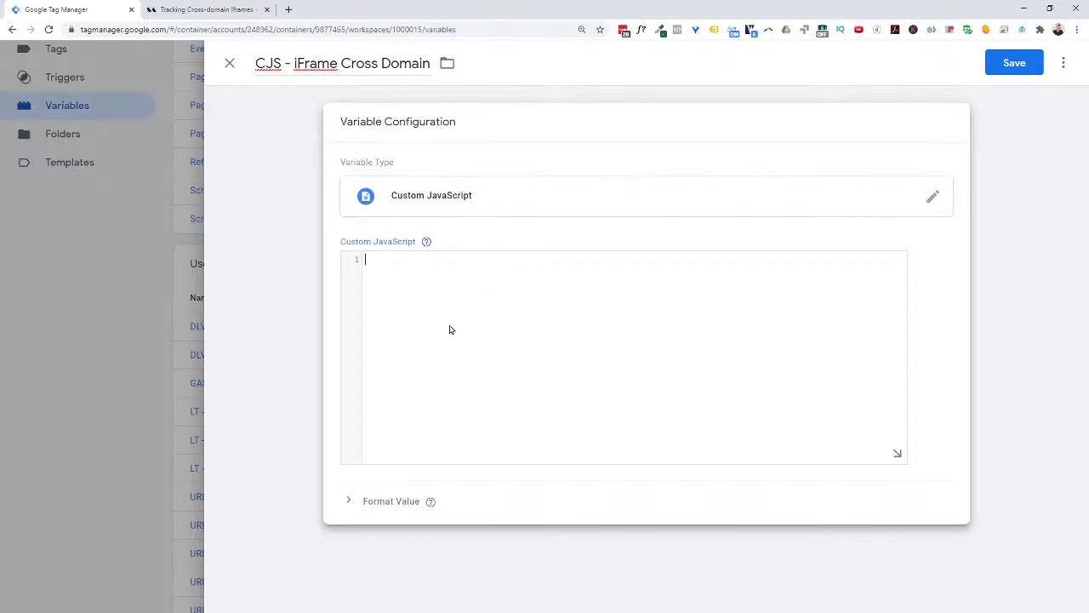
pyautogui.hotkey('ctrl', 'v')
pyautogui.scroll(5, 525, 388)
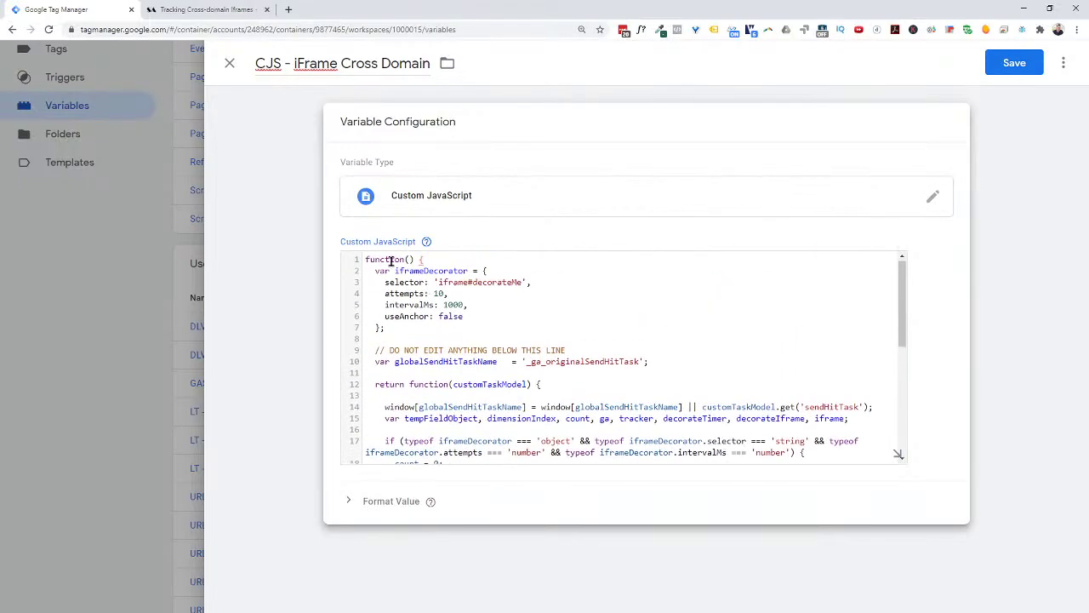
pyautogui.scroll(-4, 468, 409)
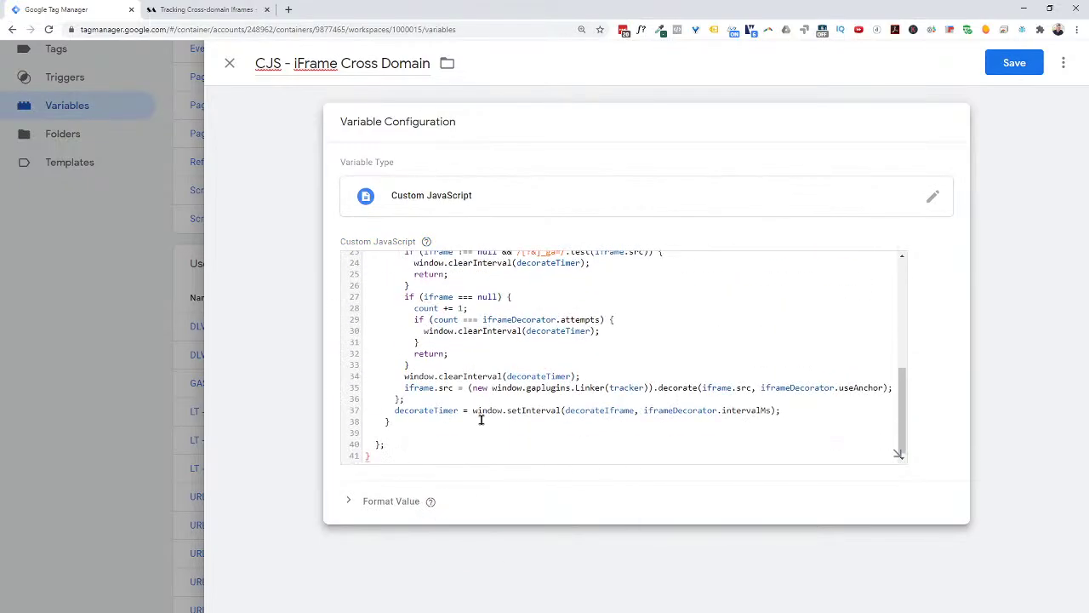
pyautogui.scroll(5, 481, 420)
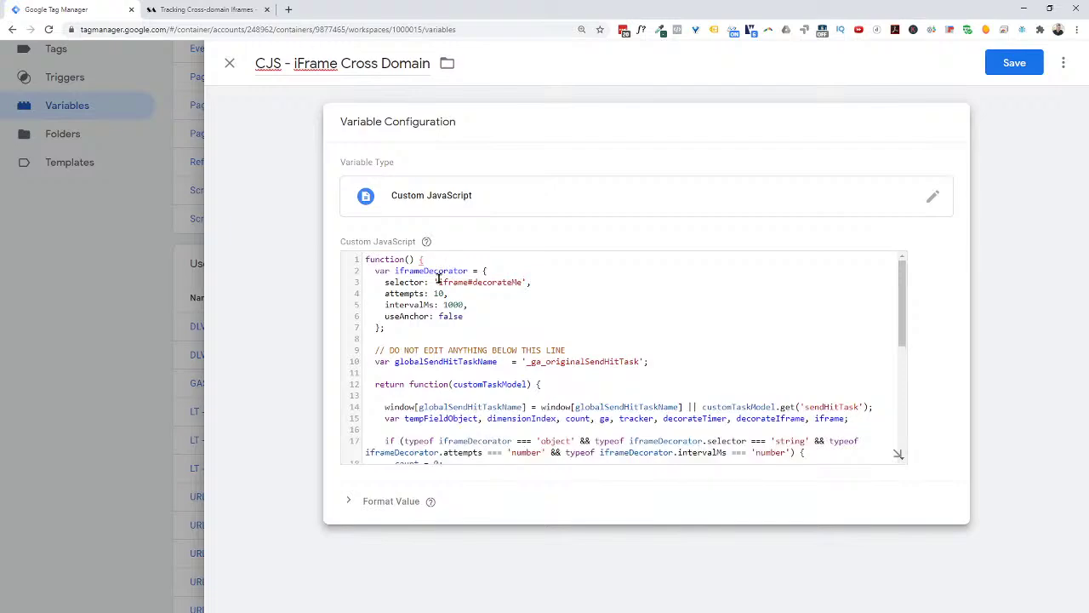
# - Highlight the code's selector value, switch to the demo page, and inspect the embedded iframe in the page's HTML to find its ID
pyautogui.moveTo(438, 282); pyautogui.dragTo(524, 283)
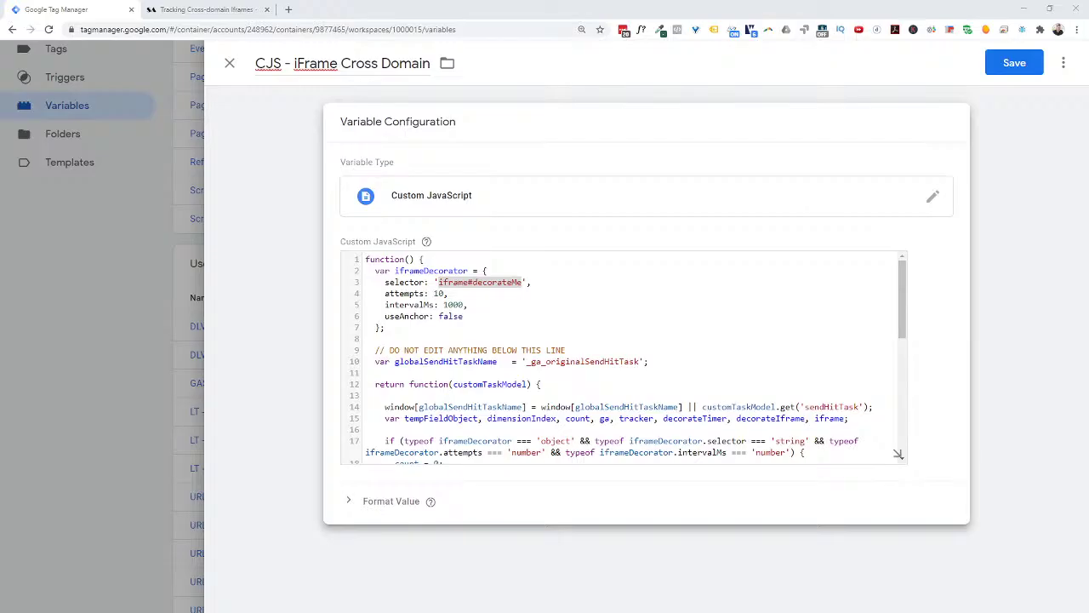
pyautogui.hotkey('alt', 'Tab')
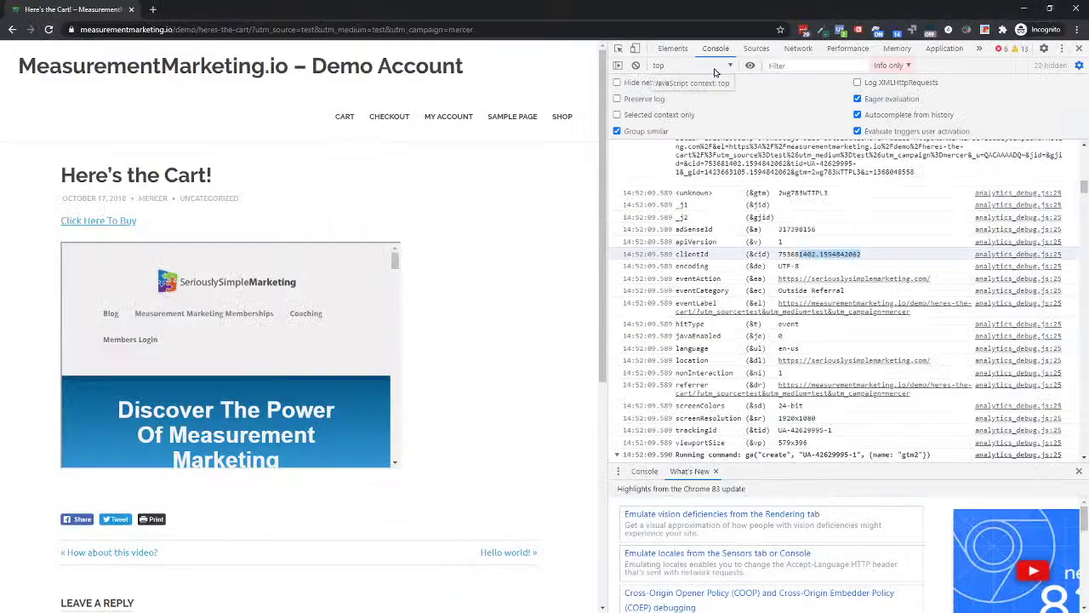
pyautogui.click(679, 49)
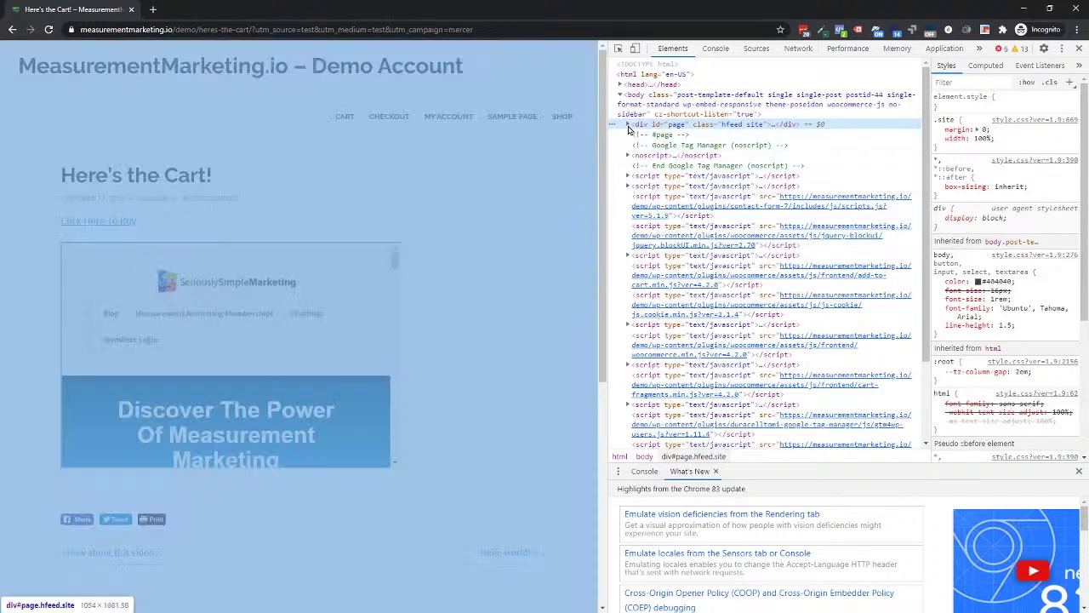
pyautogui.click(628, 125)
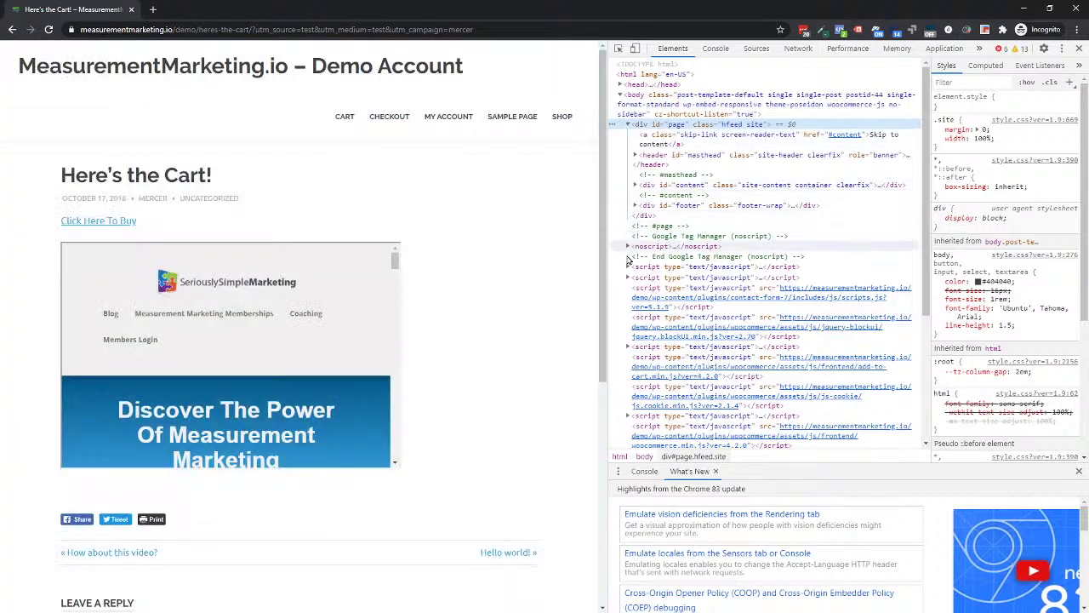
pyautogui.rightClick(321, 331)
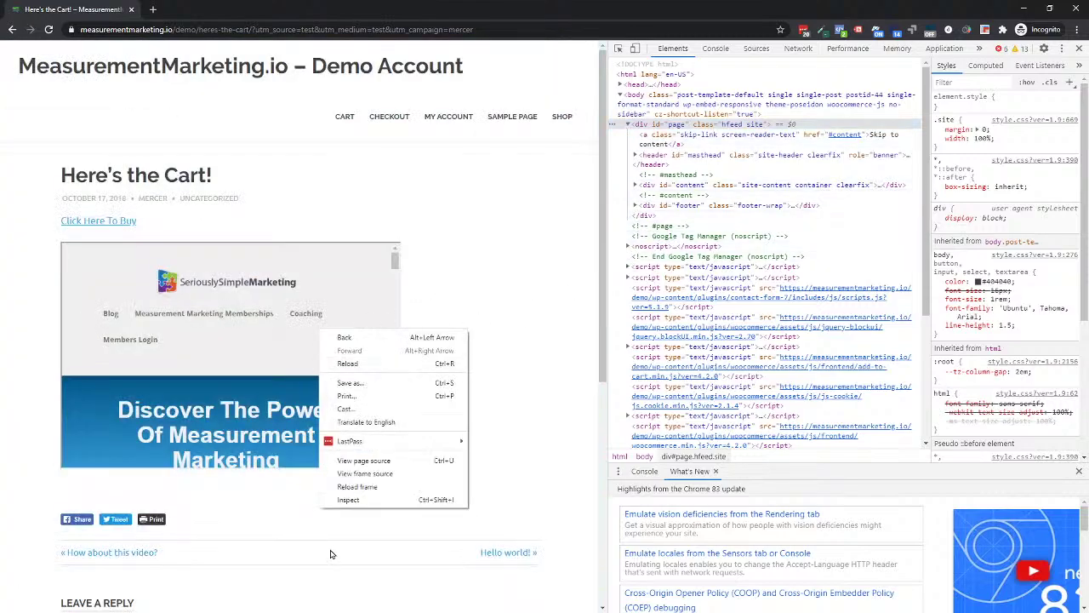
pyautogui.click(362, 500)
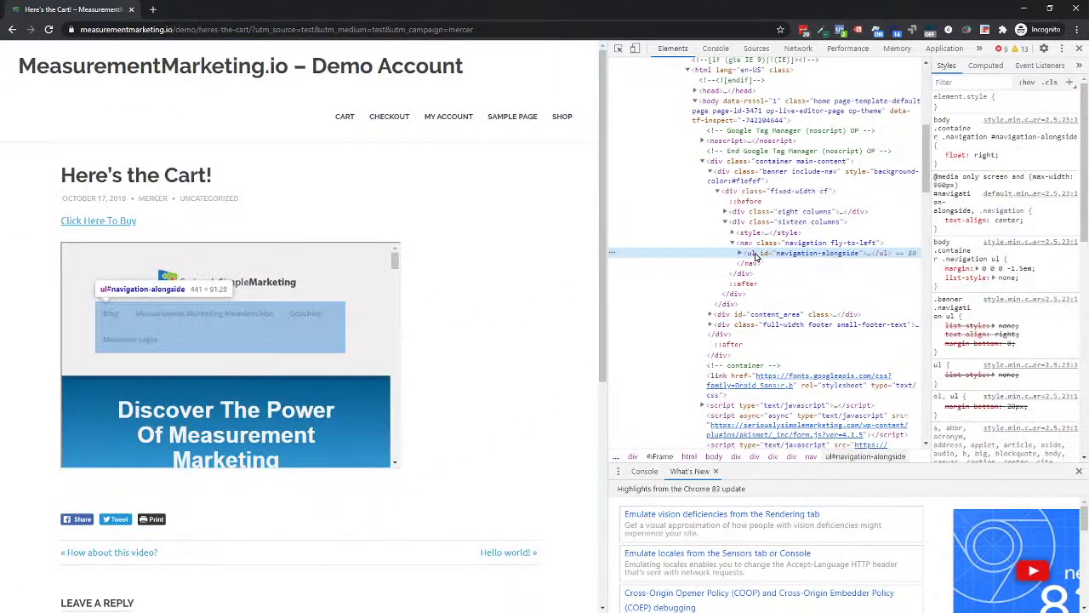
pyautogui.rightClick(439, 288)
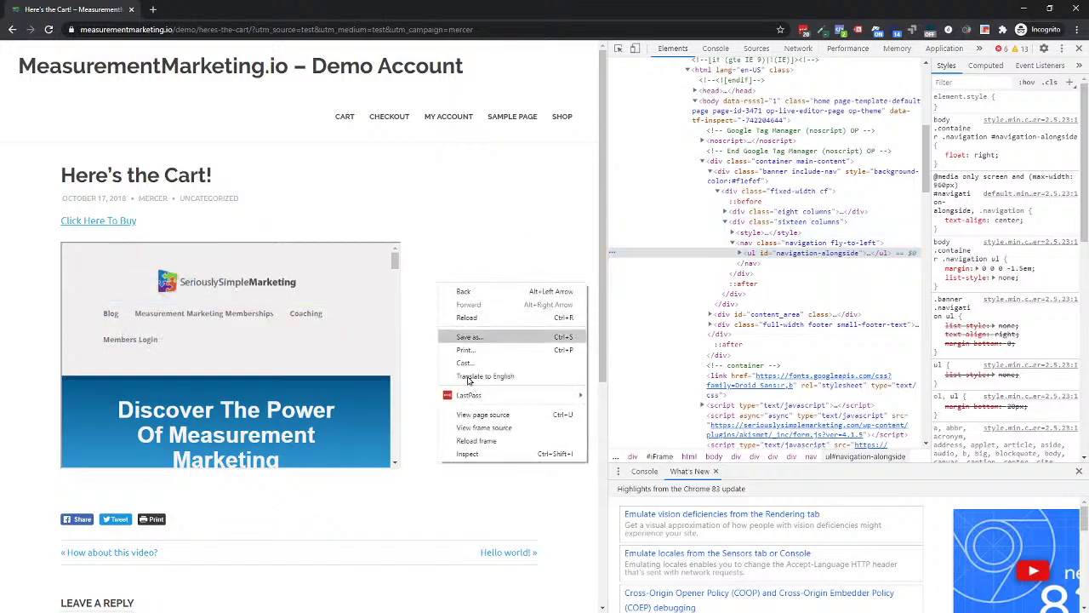
pyautogui.click(465, 461)
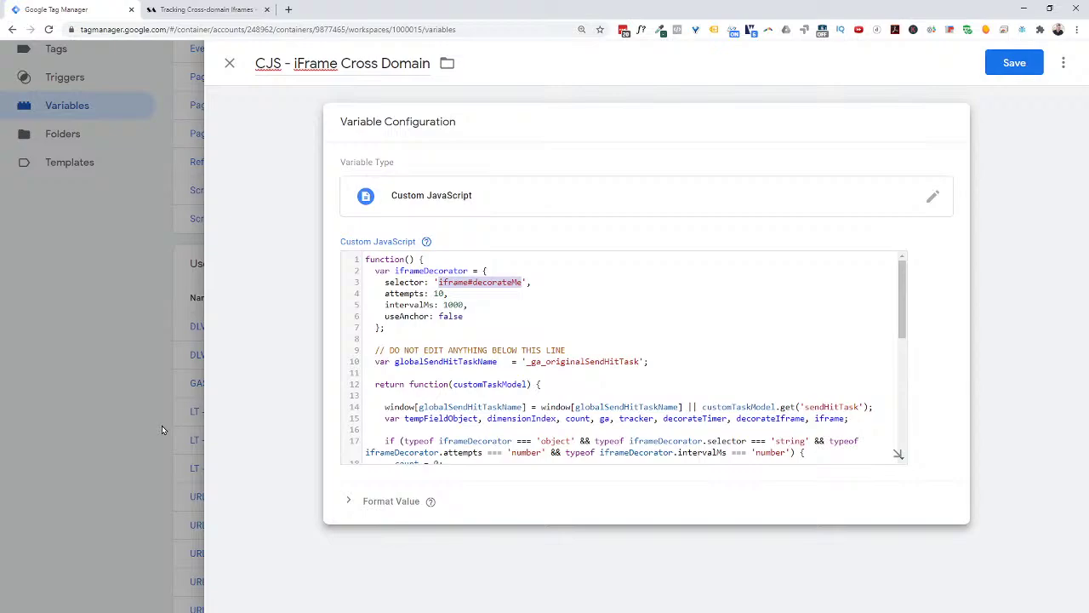
# - Replace decorateMe with iFrame in the selector of the variable's iframeDecorator object
pyautogui.click(475, 284)
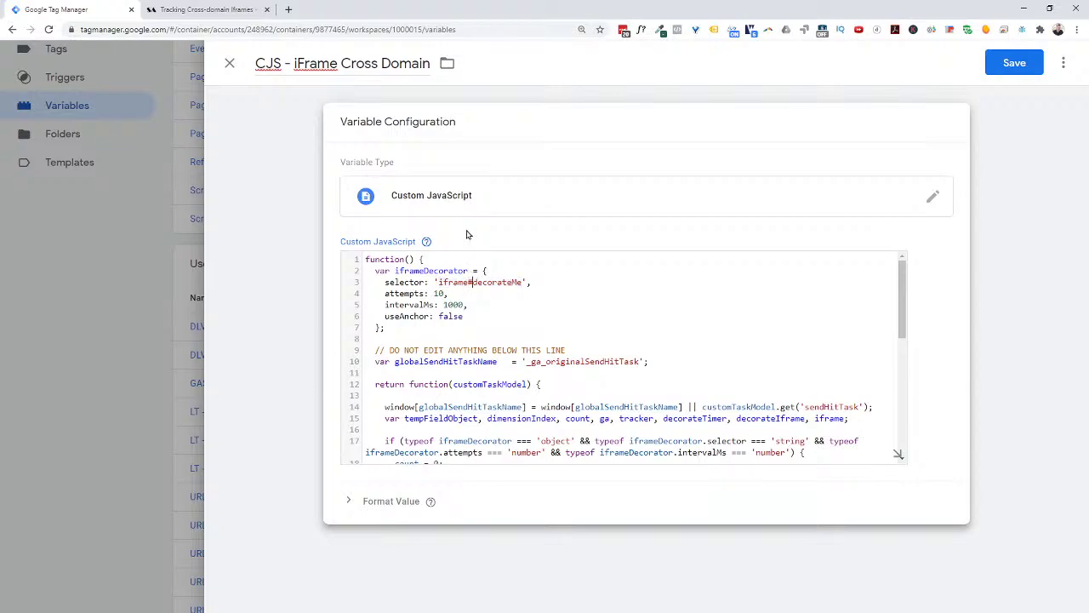
pyautogui.hotkey('shift', 'Right')
pyautogui.hotkey('shift', 'Right')
pyautogui.hotkey('shift', 'Right')
pyautogui.hotkey('shift', 'Right')
pyautogui.hotkey('shift', 'Right')
pyautogui.hotkey('shift', 'Right')
pyautogui.hotkey('shift', 'Right')
pyautogui.hotkey('shift', 'Right')
pyautogui.write('iFrame')
# - Return to the article and read the iframeDecorator parameter table and the "How it works" and "Caveats" sections
pyautogui.hotkey('alt', 'Tab')
pyautogui.scroll(-5, 491, 403)
pyautogui.click(259, 12)
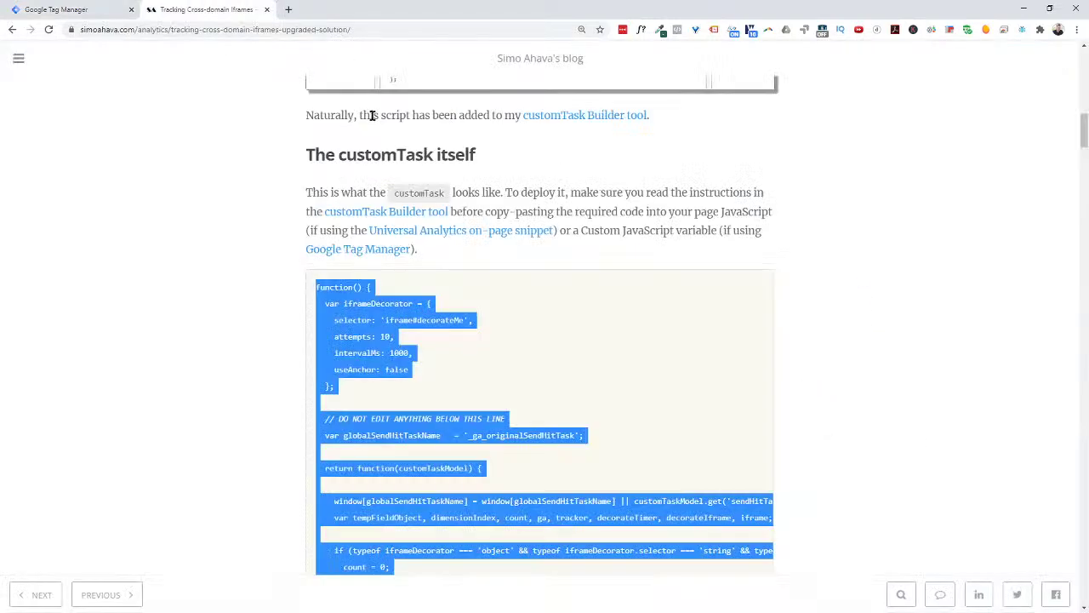
pyautogui.scroll(-6, 362, 161)
pyautogui.scroll(-7, 440, 187)
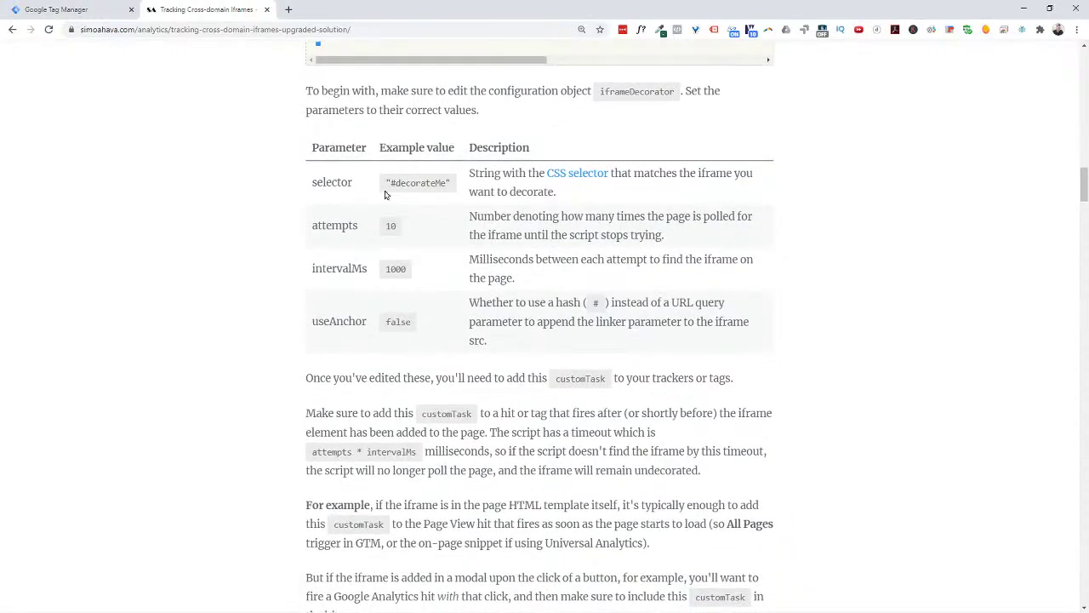
pyautogui.scroll(-6, 375, 269)
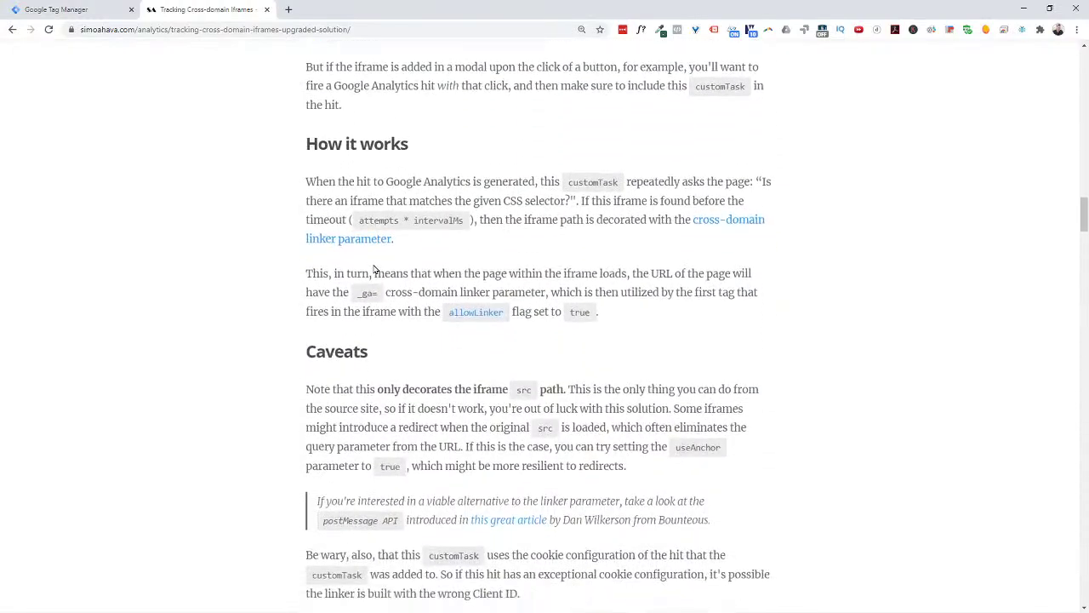
# - Read the article's "Caveats" and "Summary" sections on the limits of the customTask solution
pyautogui.scroll(-2, 374, 269)
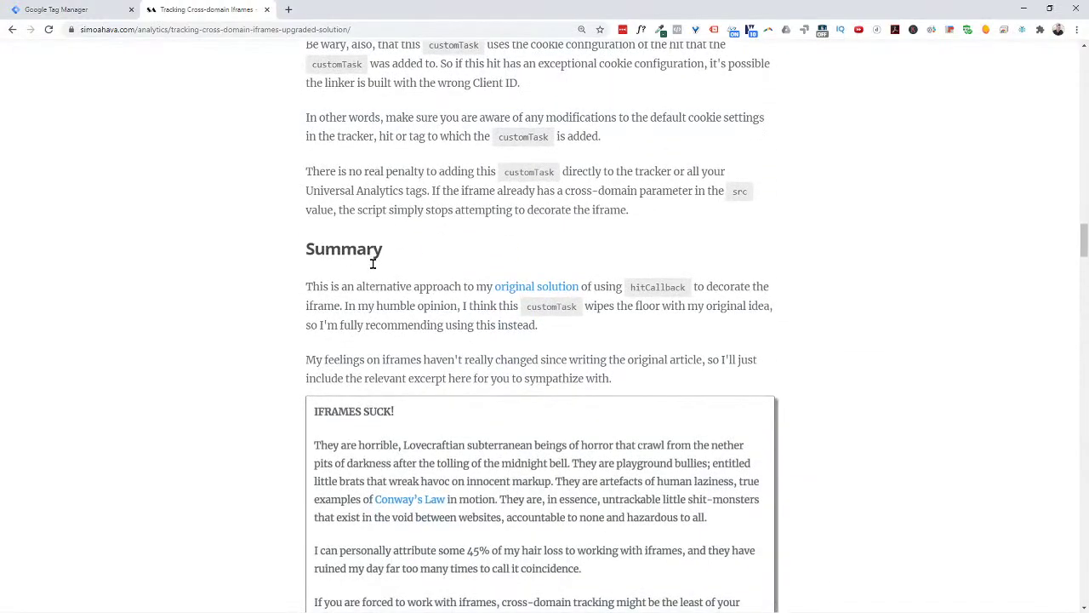
pyautogui.scroll(5, 375, 271)
pyautogui.scroll(-8, 375, 272)
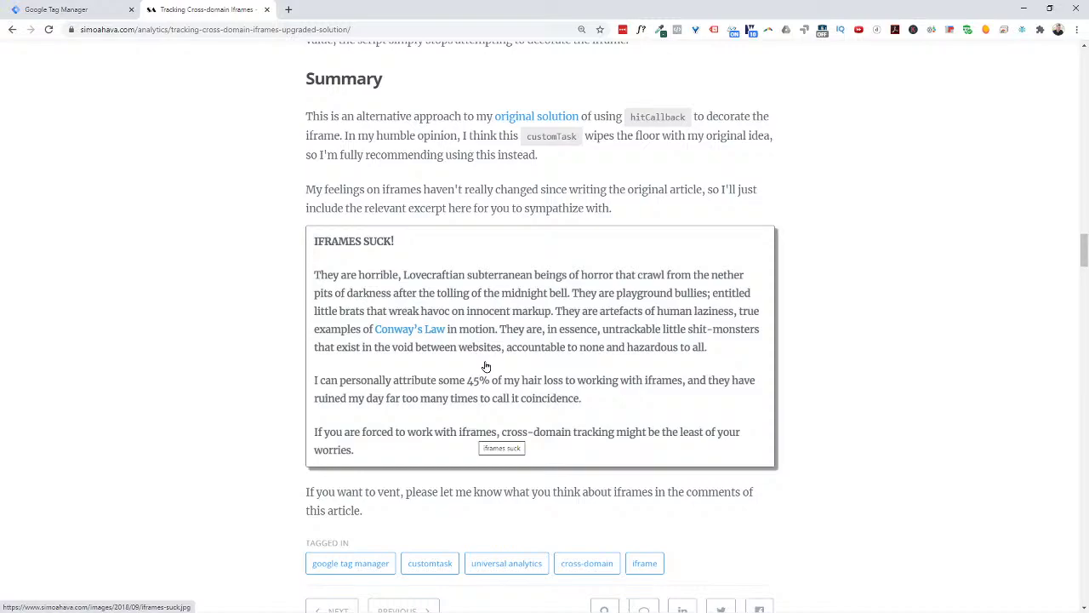
pyautogui.scroll(5, 485, 332)
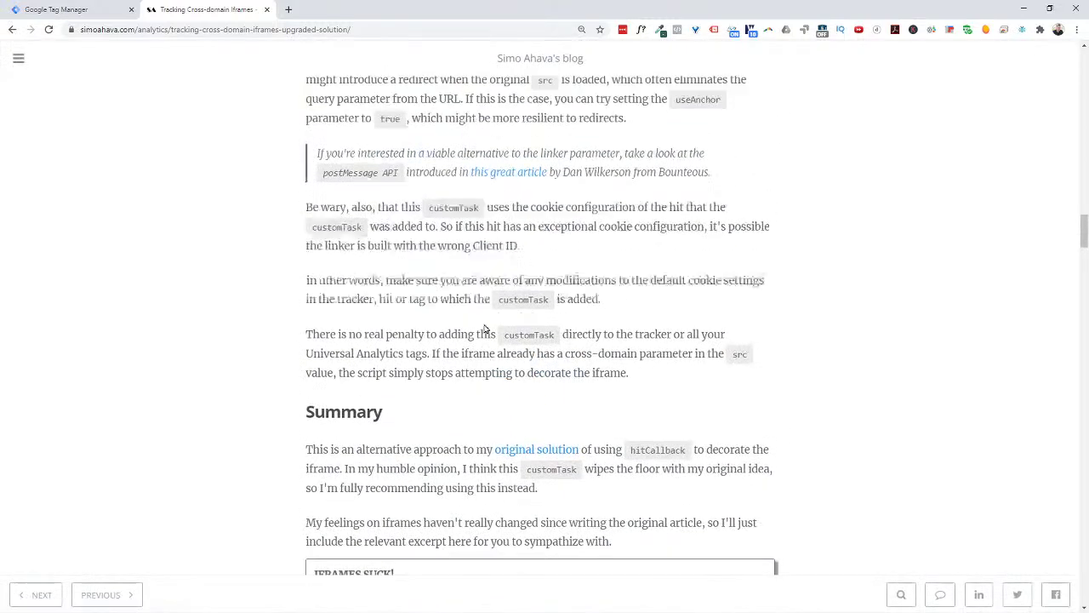
pyautogui.scroll(7, 265, 278)
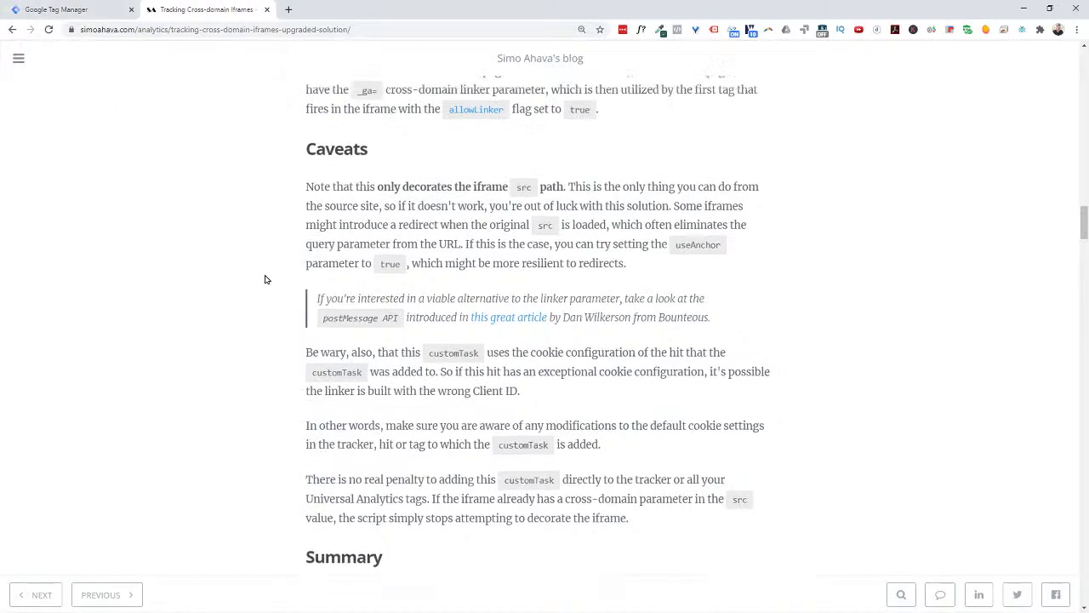
# - Return to Google Tag Manager, check the iframe#iFrame selector and the rest of the code, and save the CJS - iFrame Cross Domain variable
pyautogui.click(123, 15)
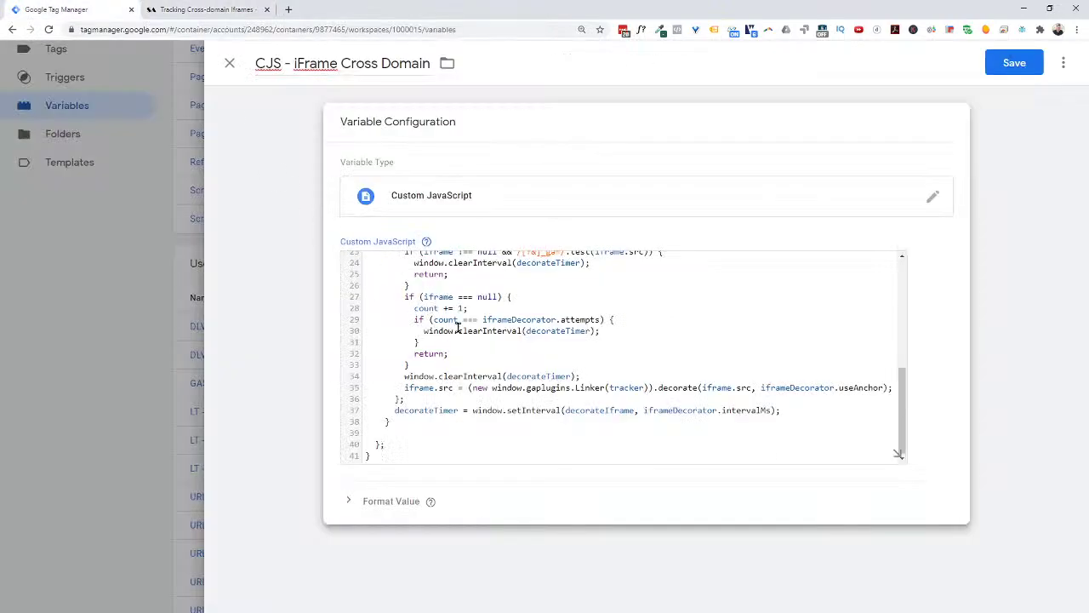
pyautogui.scroll(5, 481, 366)
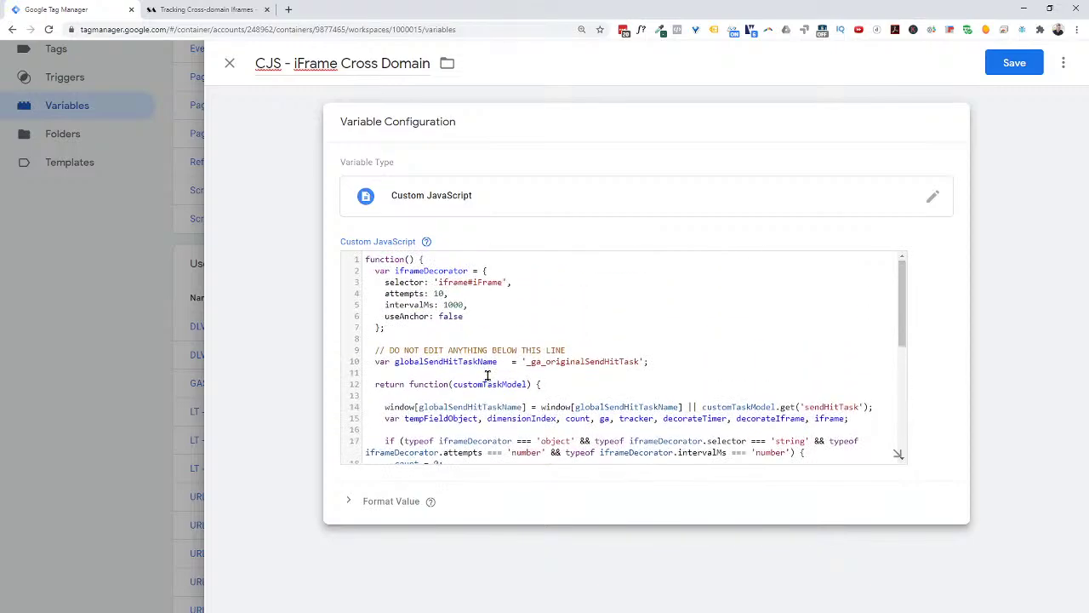
pyautogui.moveTo(434, 282); pyautogui.dragTo(511, 283)
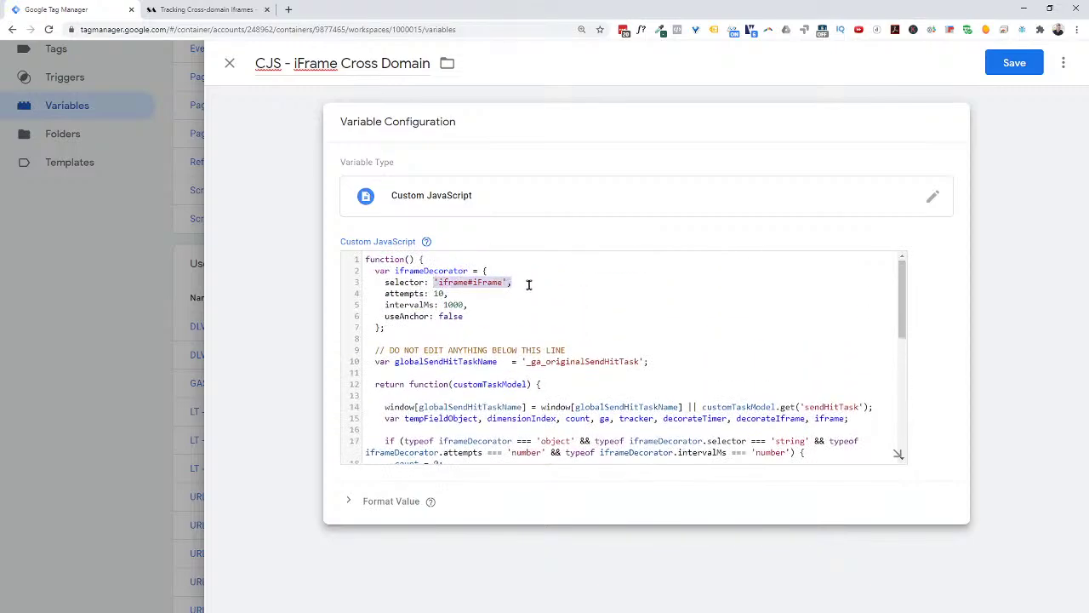
pyautogui.click(528, 285)
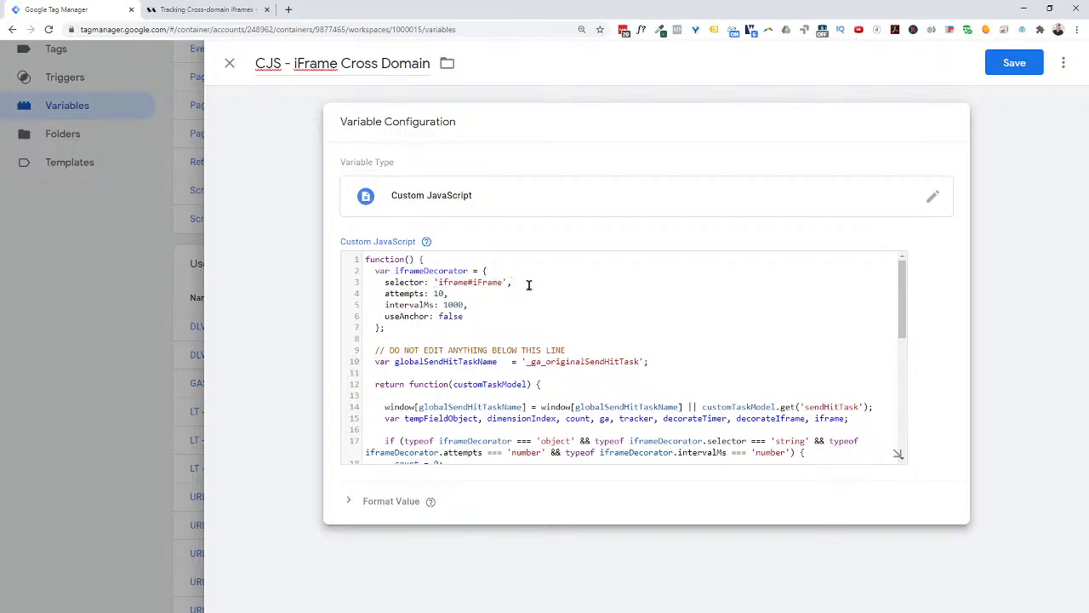
pyautogui.scroll(-3, 528, 285)
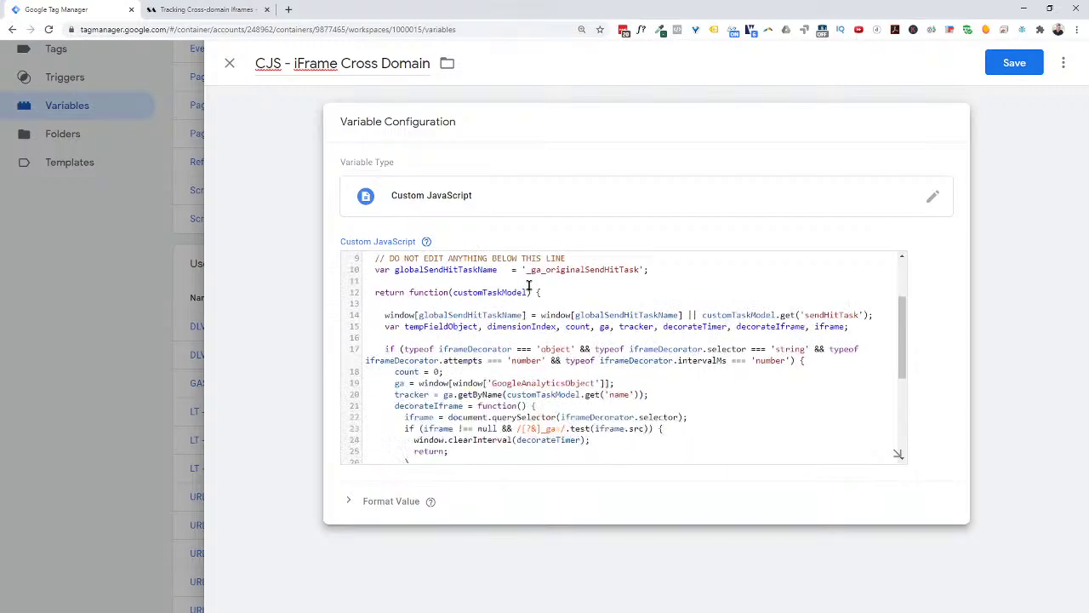
pyautogui.click(1014, 65)
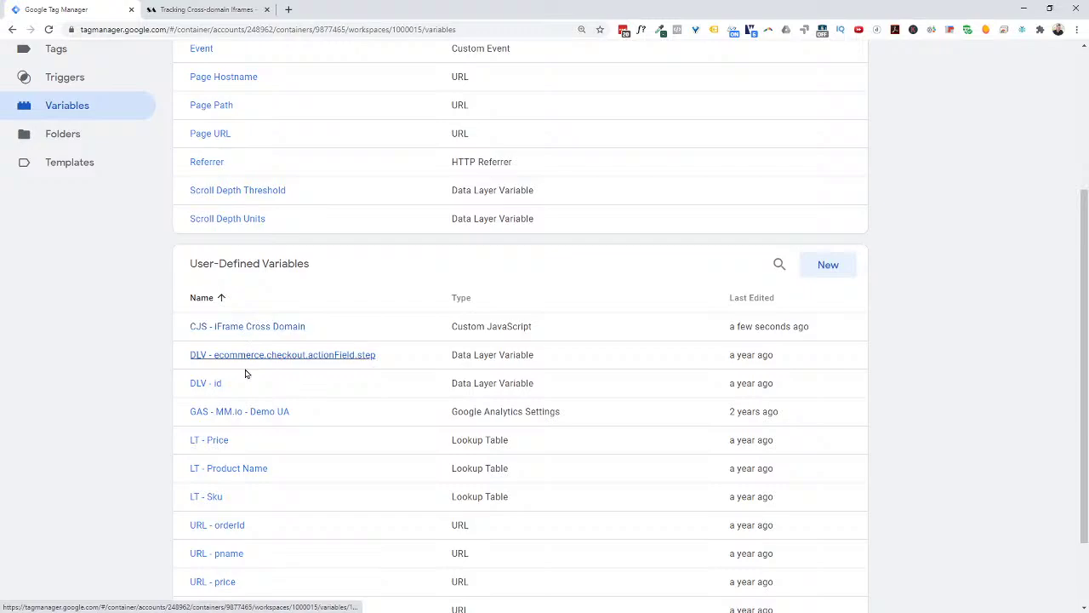
# - Edit the GAS - MM.io - Demo UA settings variable and add a field to set named customTask
pyautogui.click(252, 415)
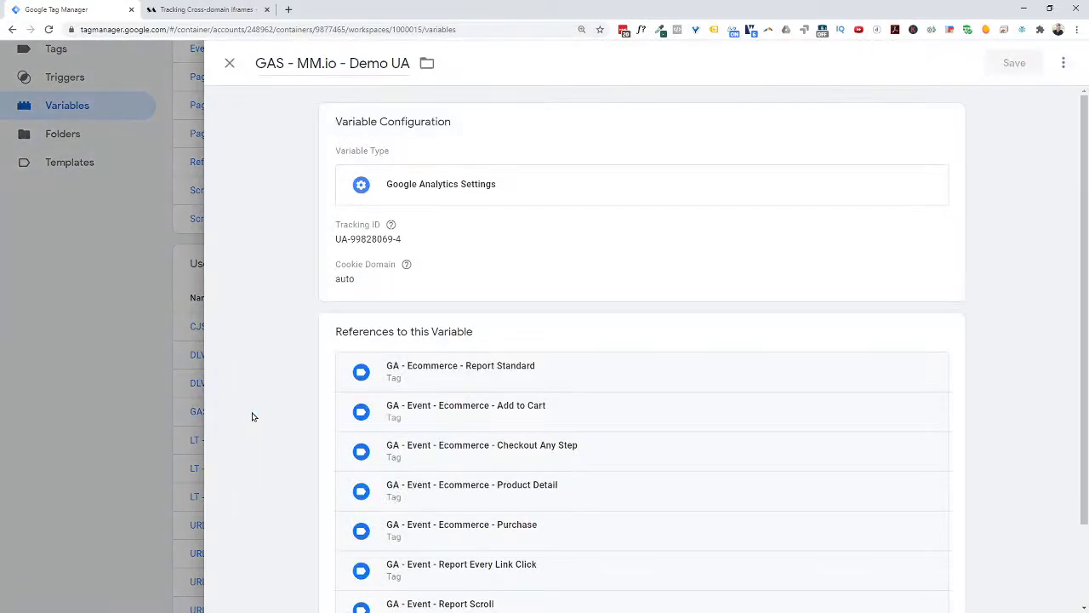
pyautogui.click(508, 262)
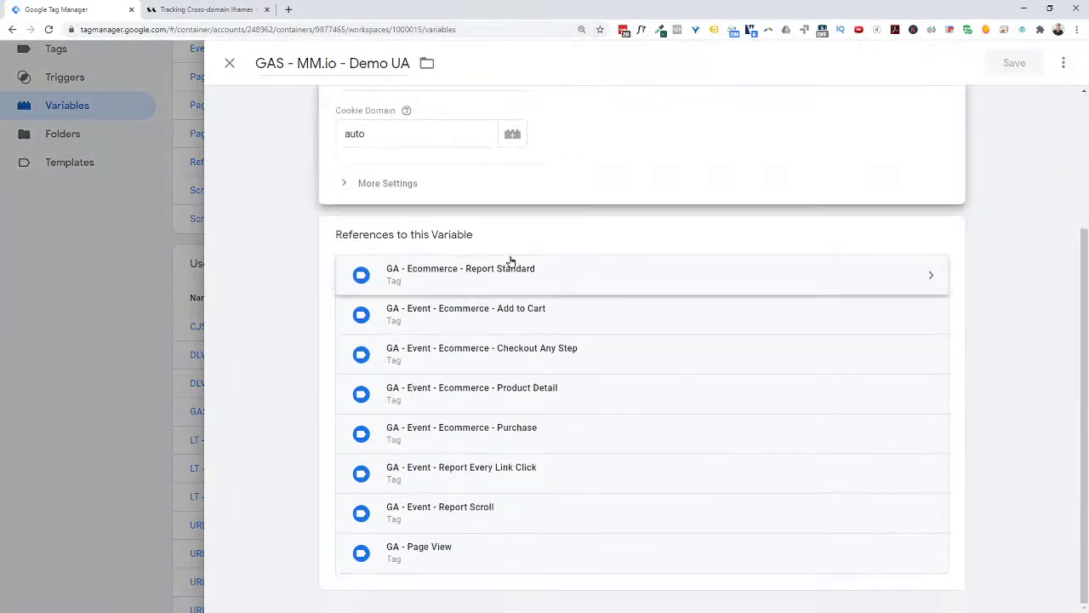
pyautogui.click(391, 354)
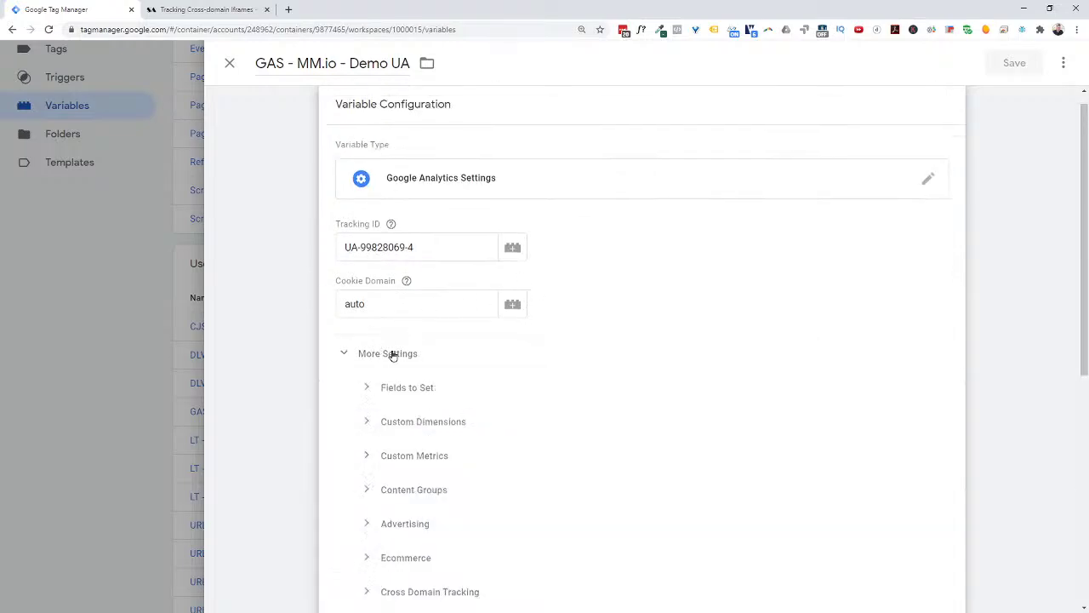
pyautogui.scroll(-1, 499, 357)
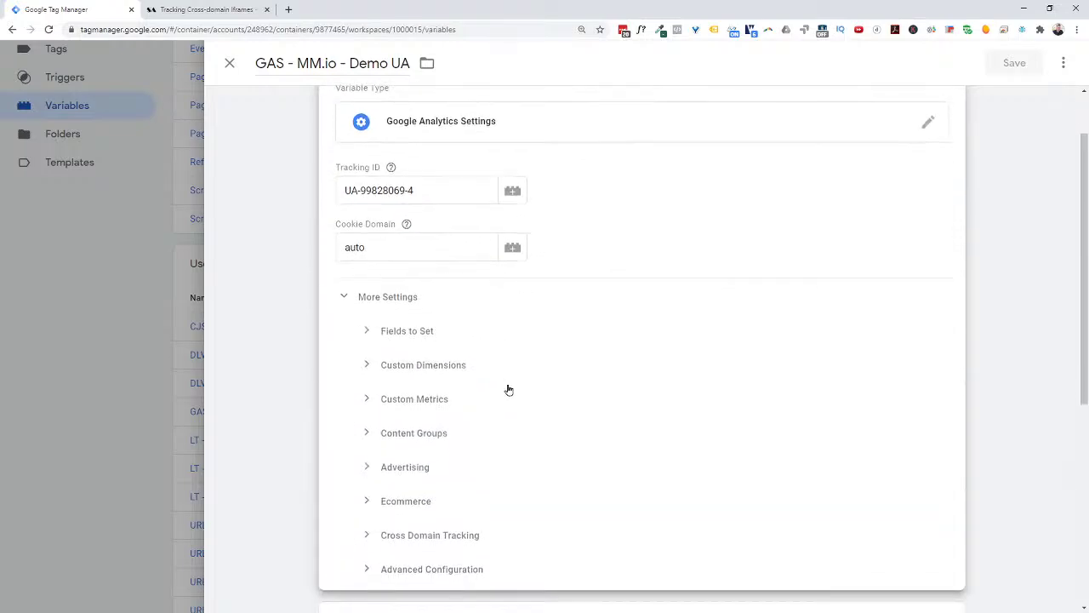
pyautogui.click(391, 331)
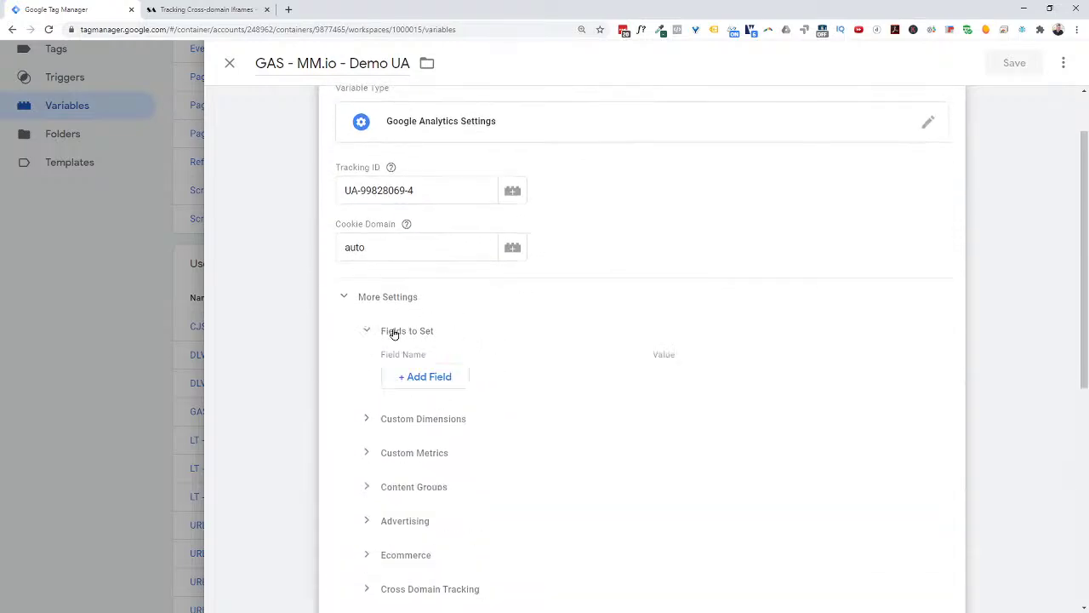
pyautogui.click(431, 377)
pyautogui.write('customTask')
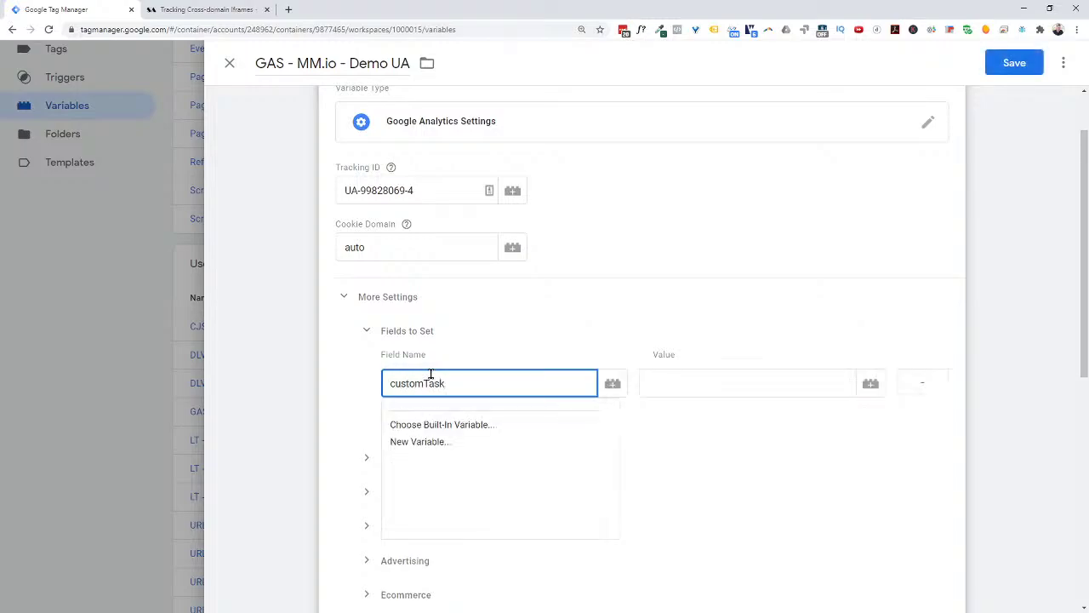
# - Set the customTask field's value to {{CJS - iFrame Cross Domain}} and save the settings variable
pyautogui.click(680, 385)
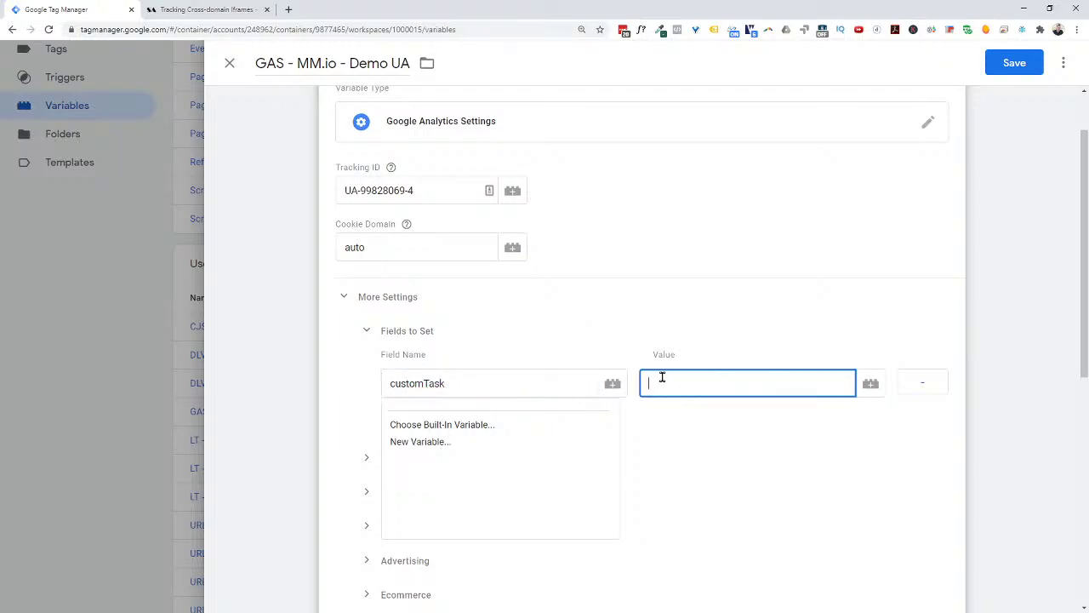
pyautogui.write('{{cj')
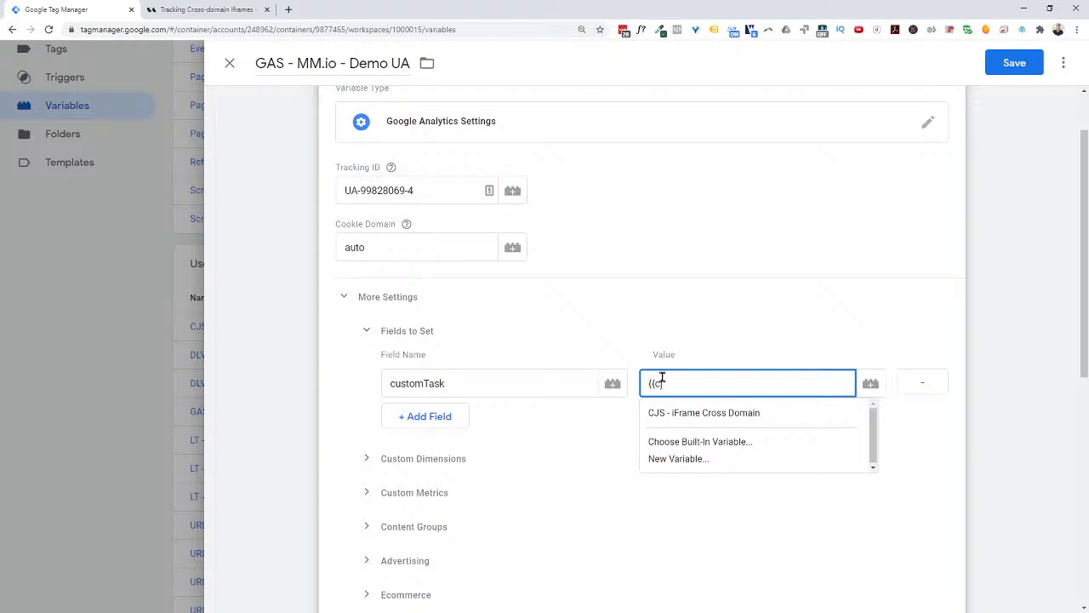
pyautogui.click(669, 411)
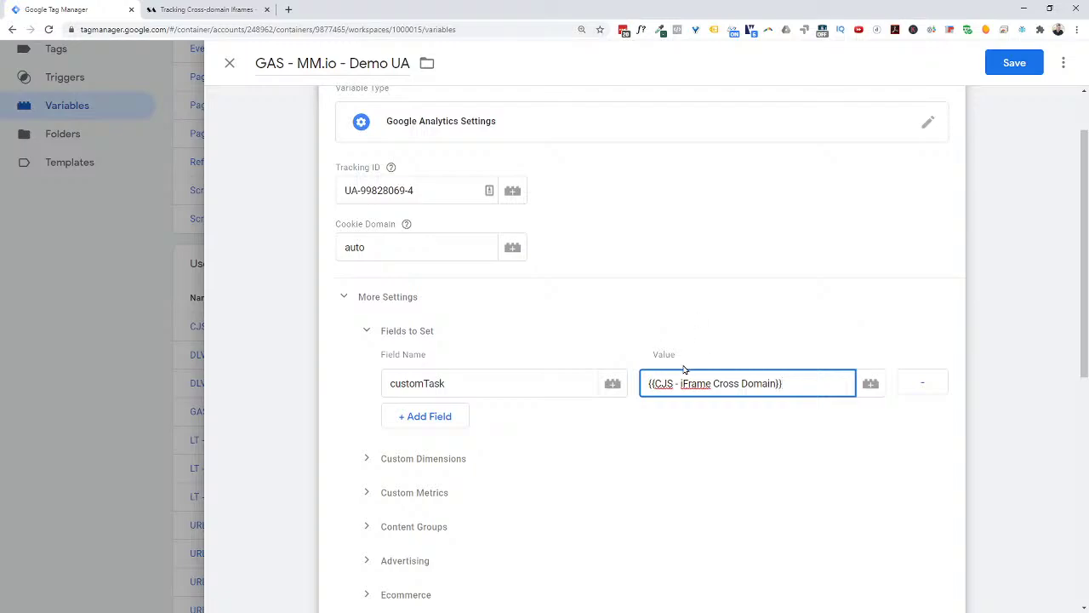
pyautogui.click(1020, 64)
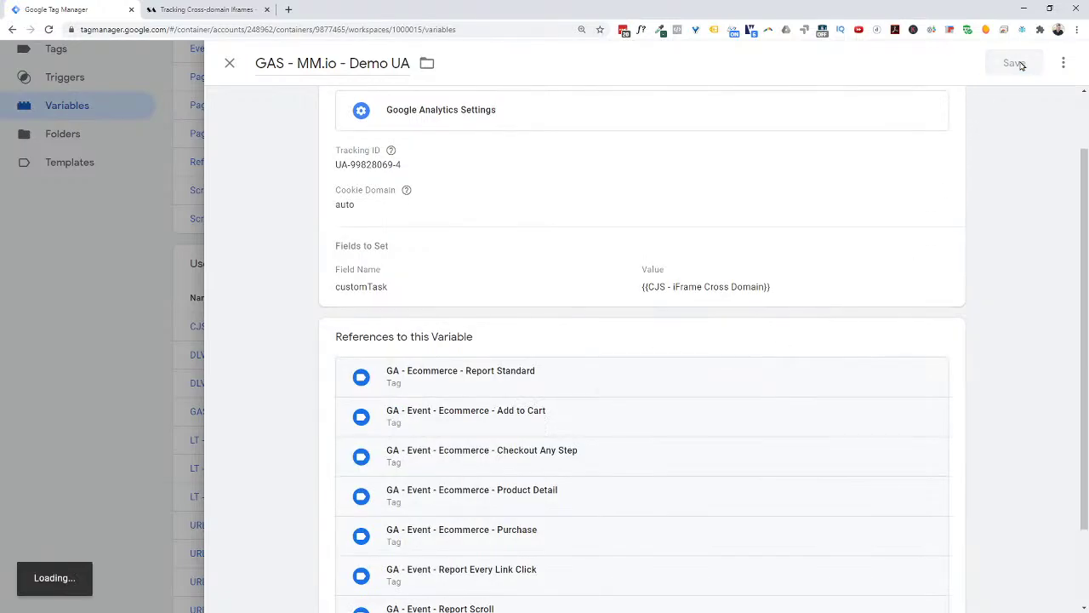
# - Look over the updated variables list, maximize the Tag Manager window, and start previewing the Default Workspace
pyautogui.scroll(3, 357, 356)
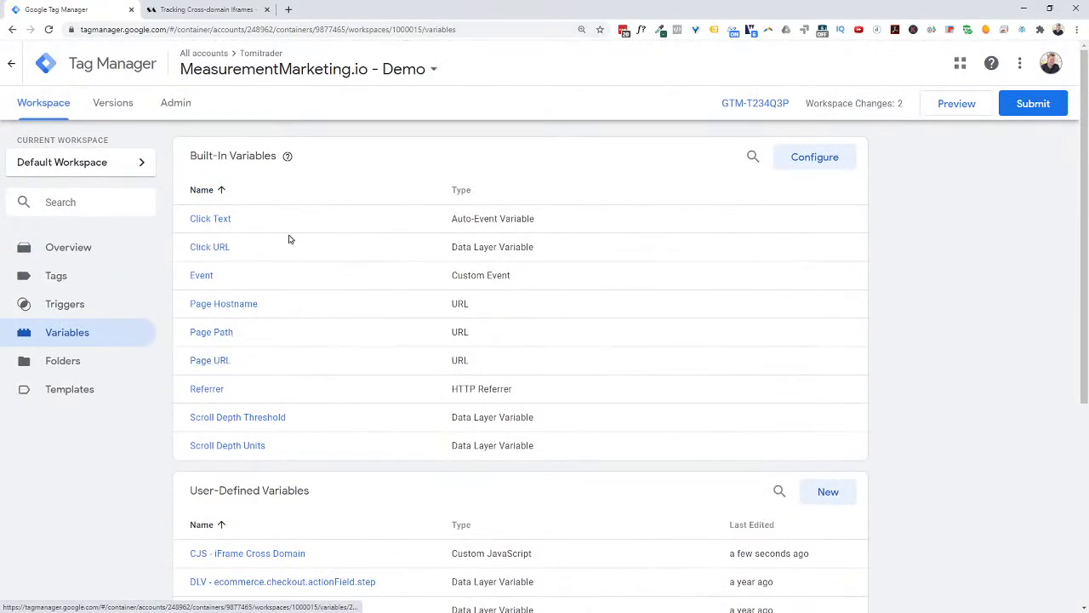
pyautogui.scroll(-3, 273, 388)
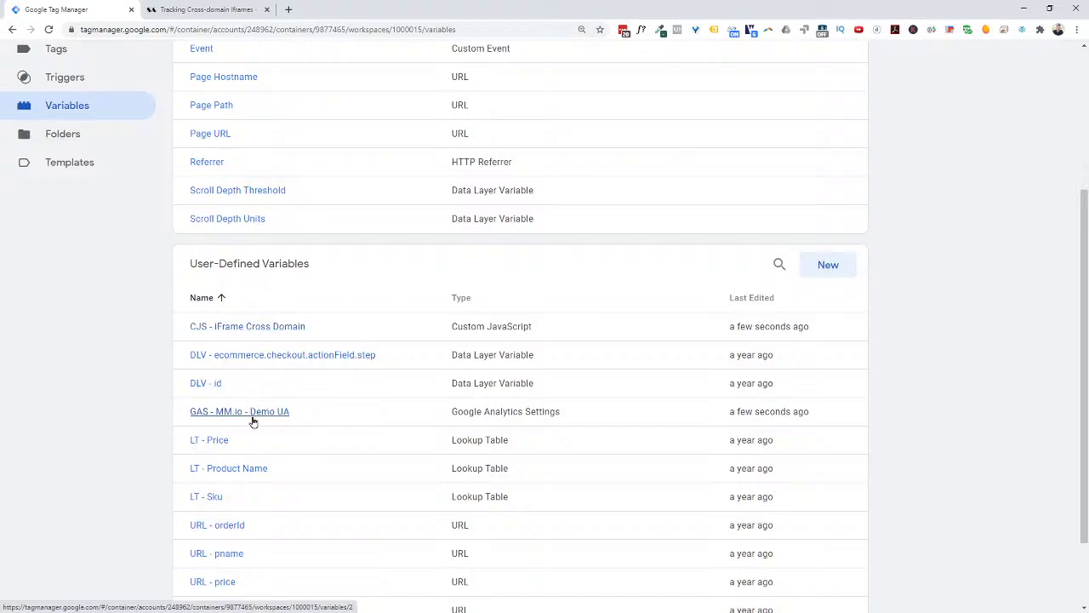
pyautogui.scroll(3, 303, 253)
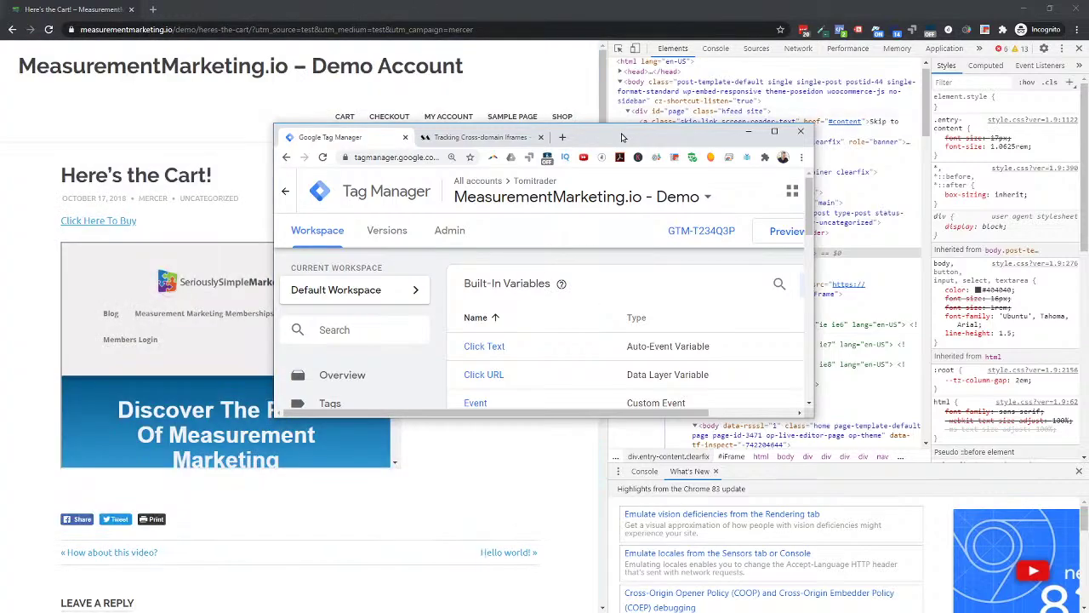
pyautogui.moveTo(621, 138); pyautogui.dragTo(488, 90)
pyautogui.doubleClick(488, 90)
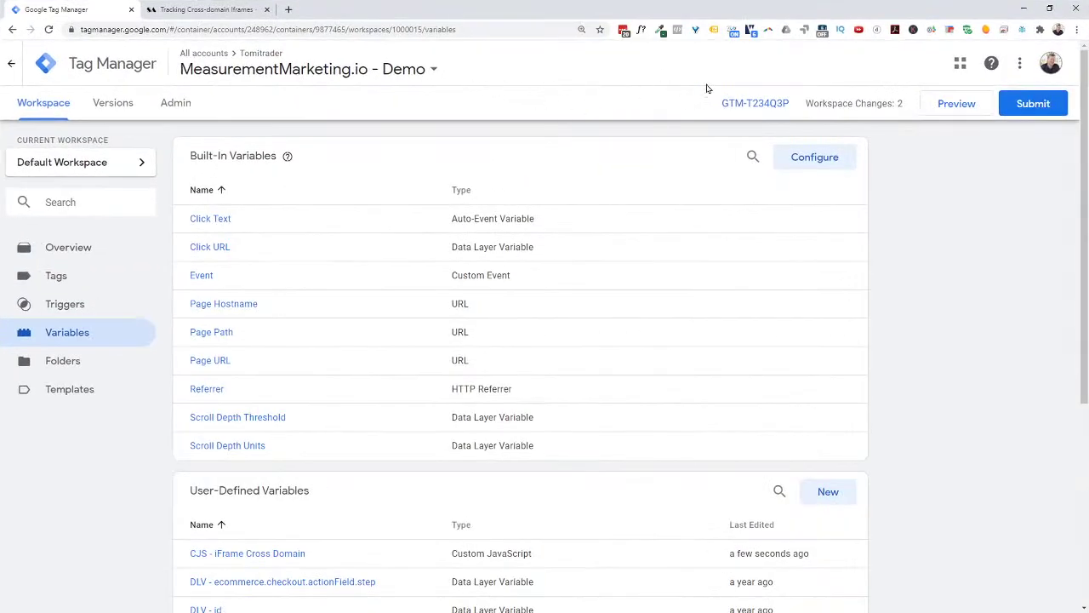
pyautogui.click(943, 104)
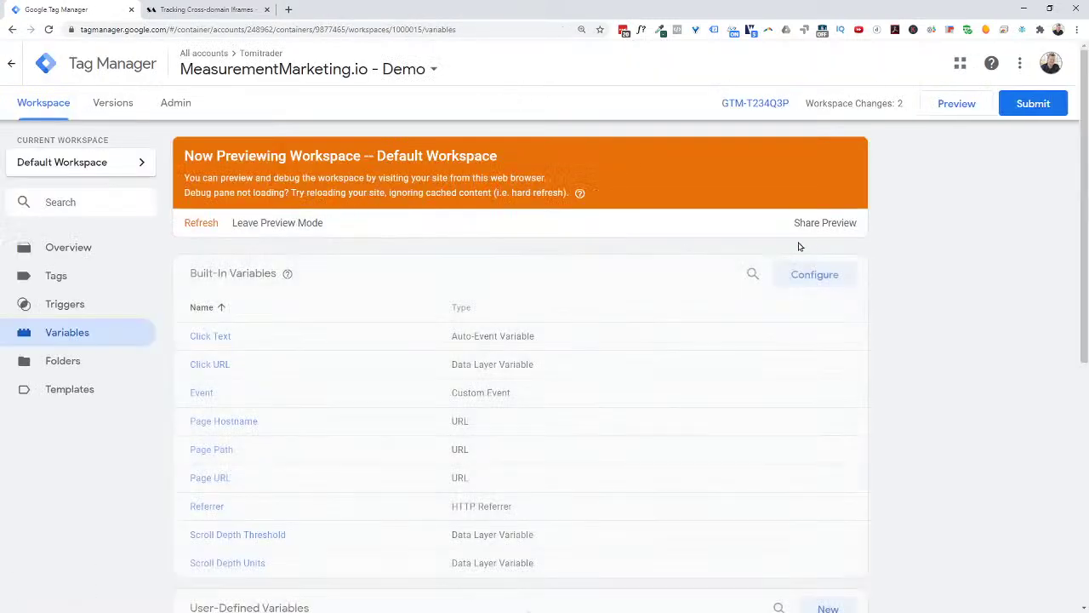
pyautogui.click(821, 225)
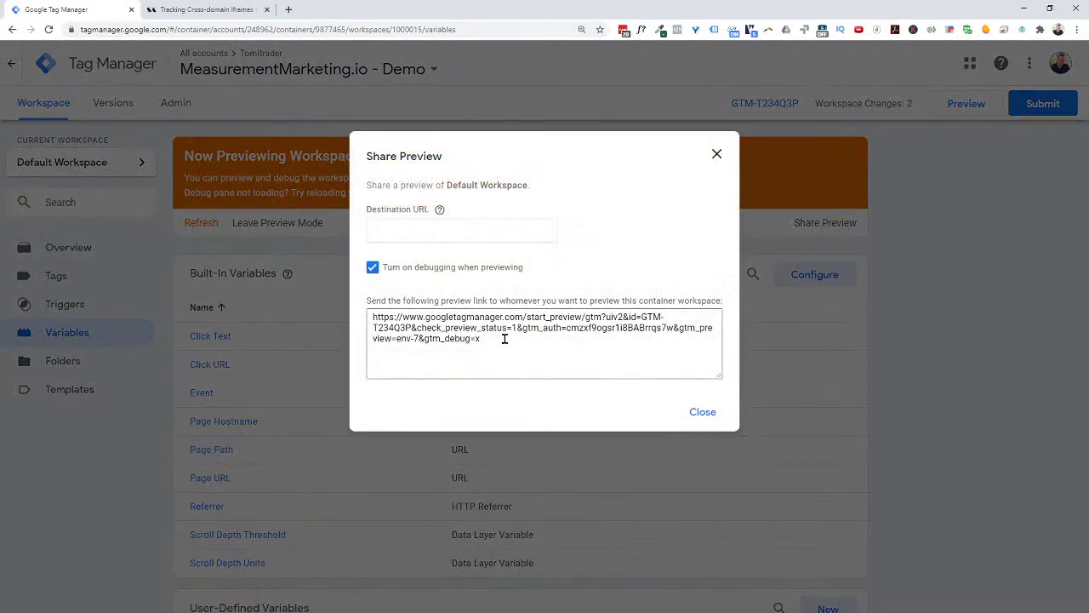
pyautogui.moveTo(504, 338); pyautogui.dragTo(340, 318)
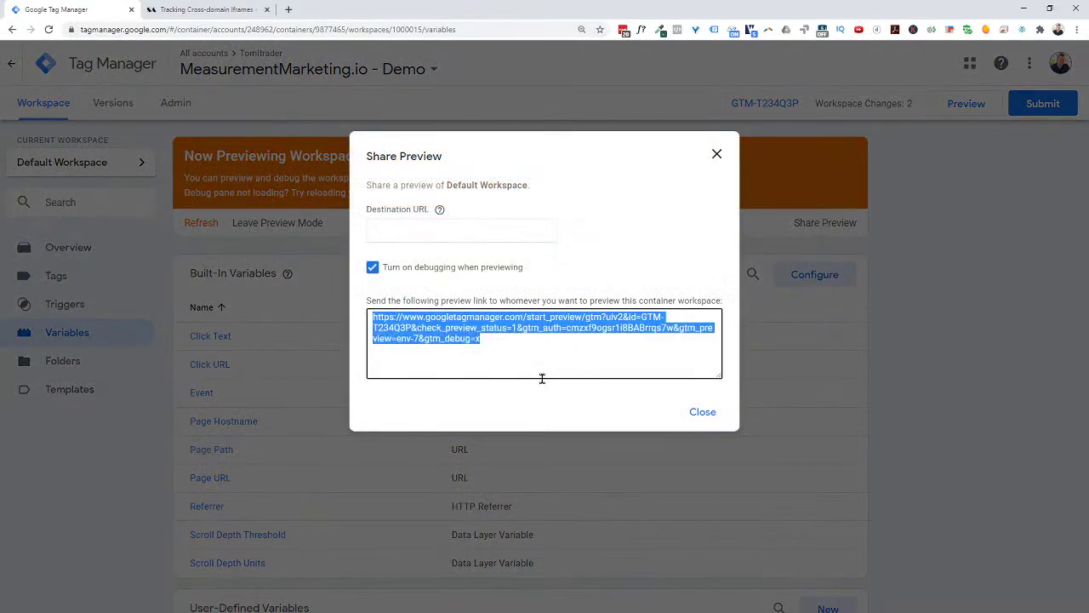
pyautogui.click(706, 423)
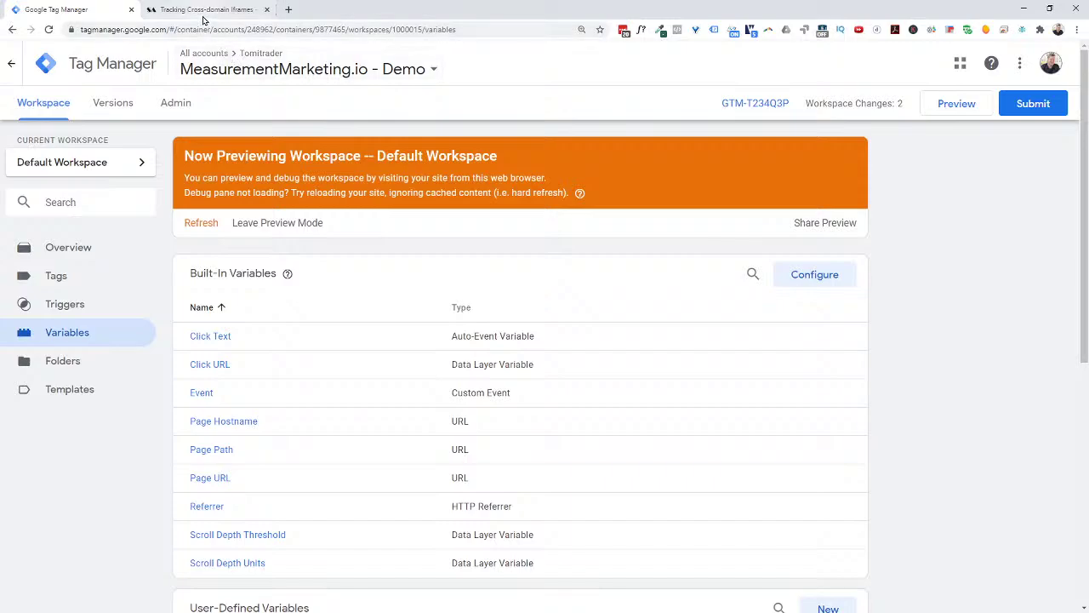
# - Open the sharing options for the workspace preview and copy the full URL of the "Here's the Cart!" demo page from the incognito window
pyautogui.click(819, 223)
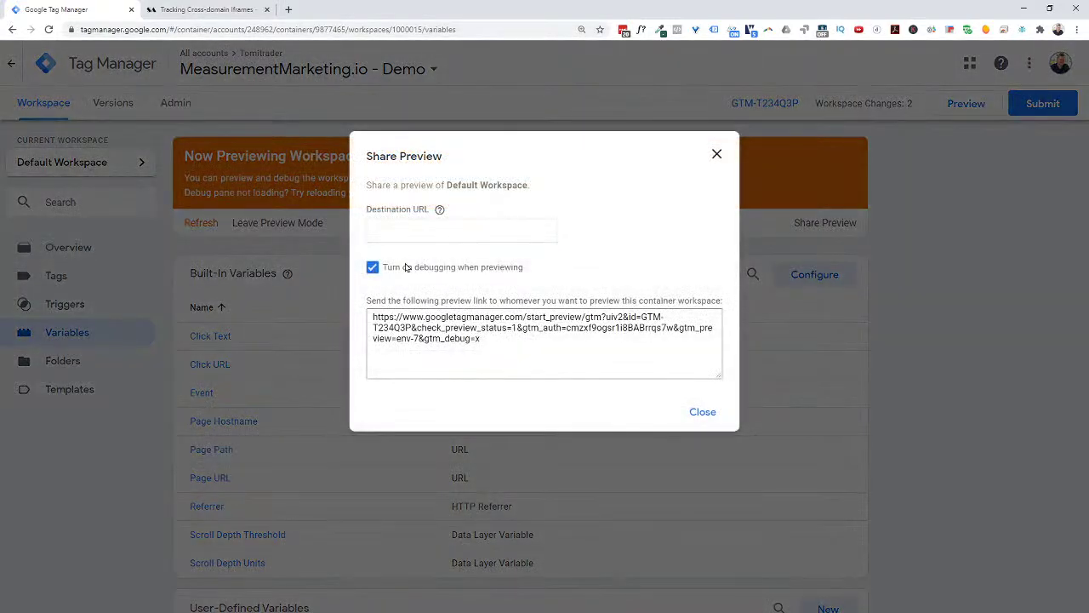
pyautogui.click(431, 235)
pyautogui.click(164, 9)
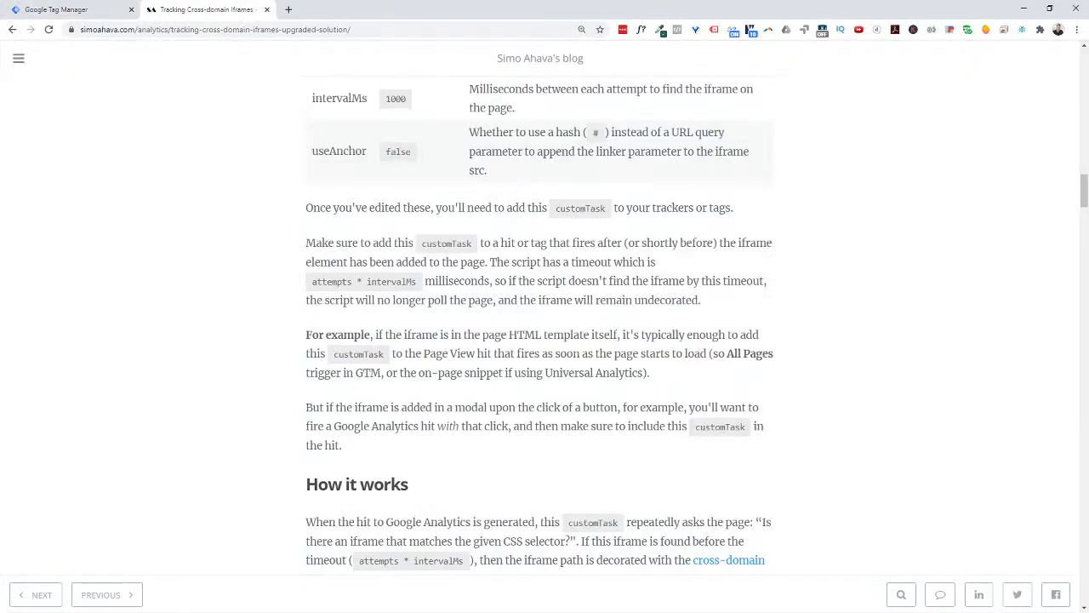
pyautogui.hotkey('alt', 'Tab')
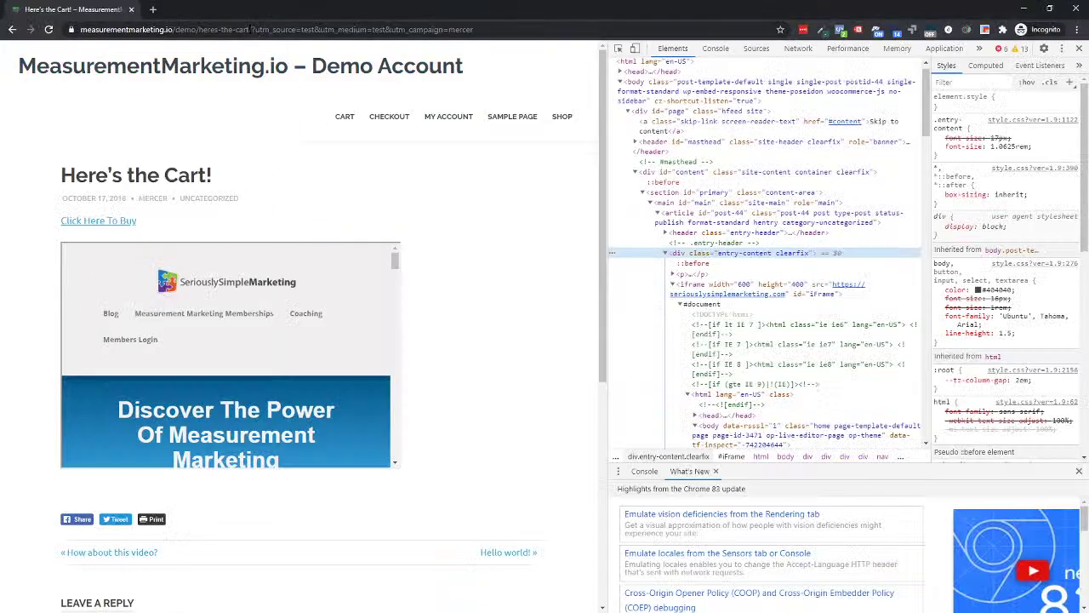
pyautogui.click(491, 32)
pyautogui.hotkey('ctrl', 'c')
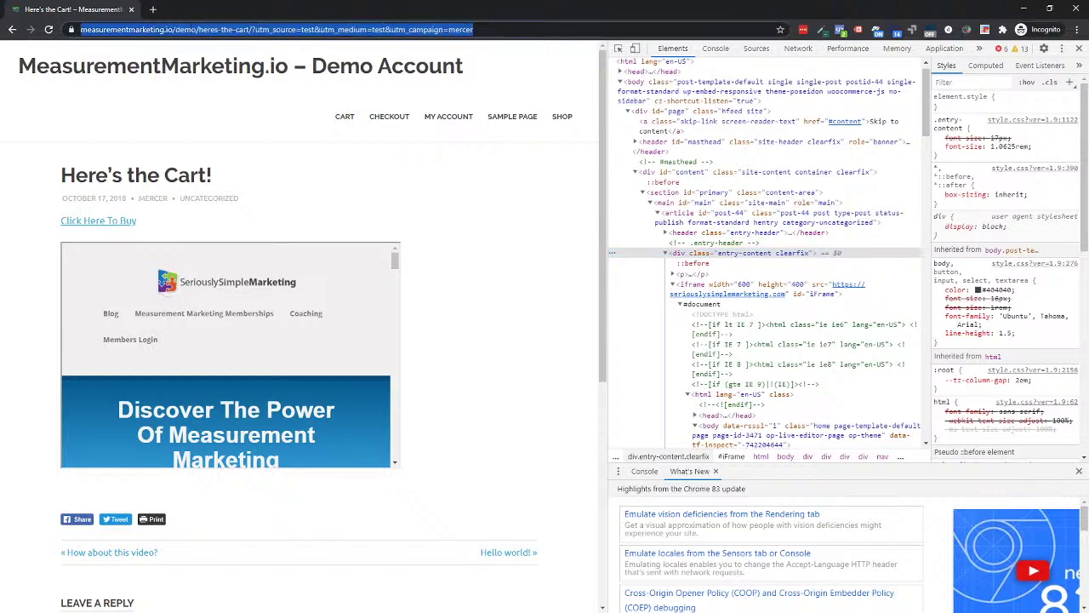
# - Return to Google Tag Manager and paste the copied demo page URL as the shared preview's destination URL
pyautogui.hotkey('alt', 'Tab')
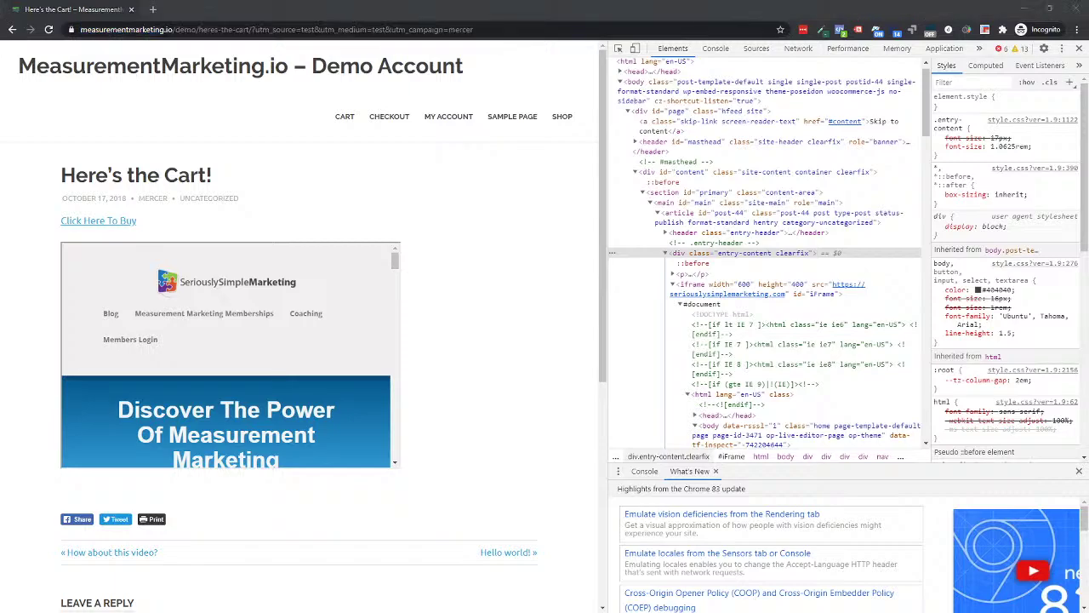
pyautogui.hotkey('alt', 'Tab')
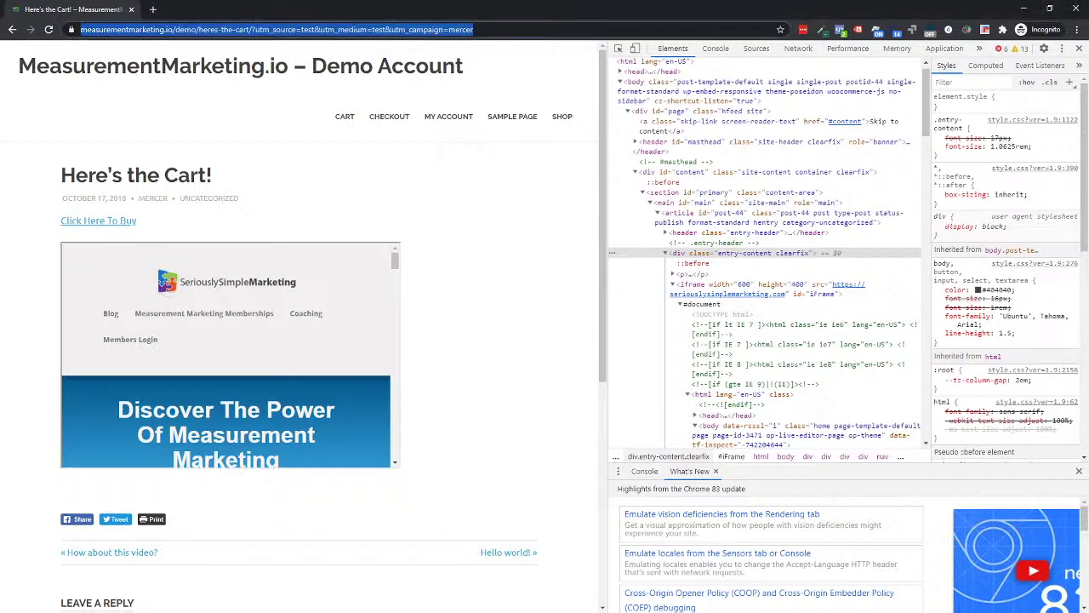
pyautogui.hotkey('alt', 'Tab')
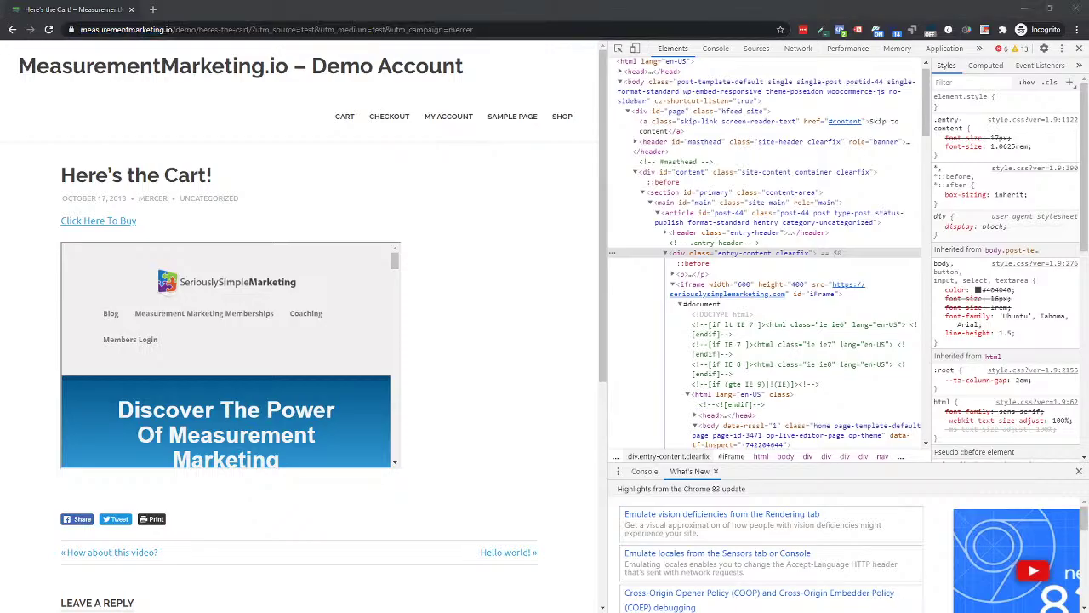
pyautogui.hotkey('alt', 'Tab')
pyautogui.hotkey('alt', 'Tab')
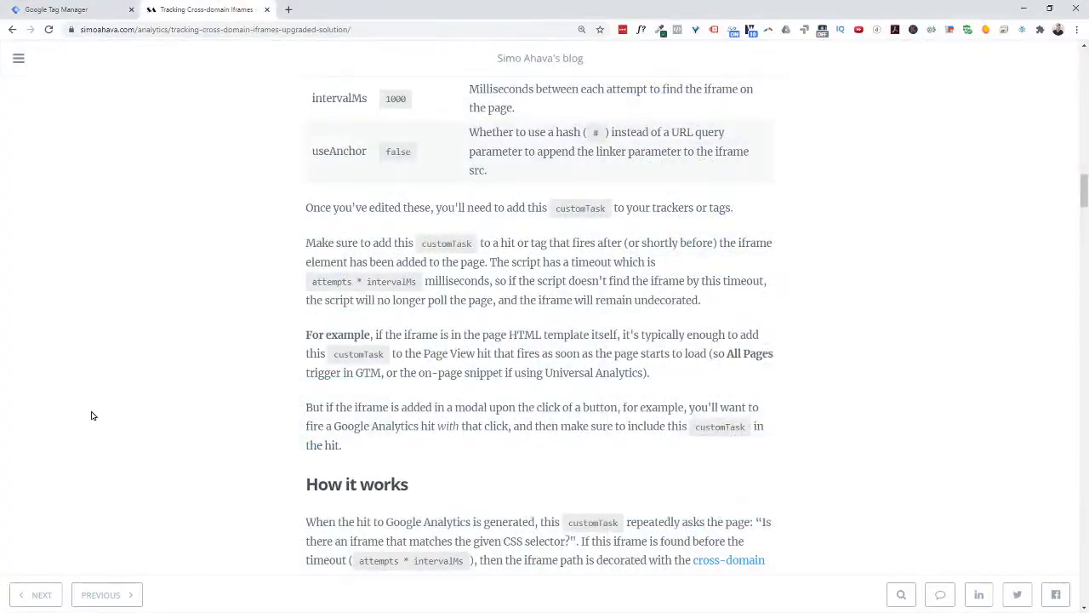
pyautogui.click(53, 9)
pyautogui.hotkey('ctrl', 'v')
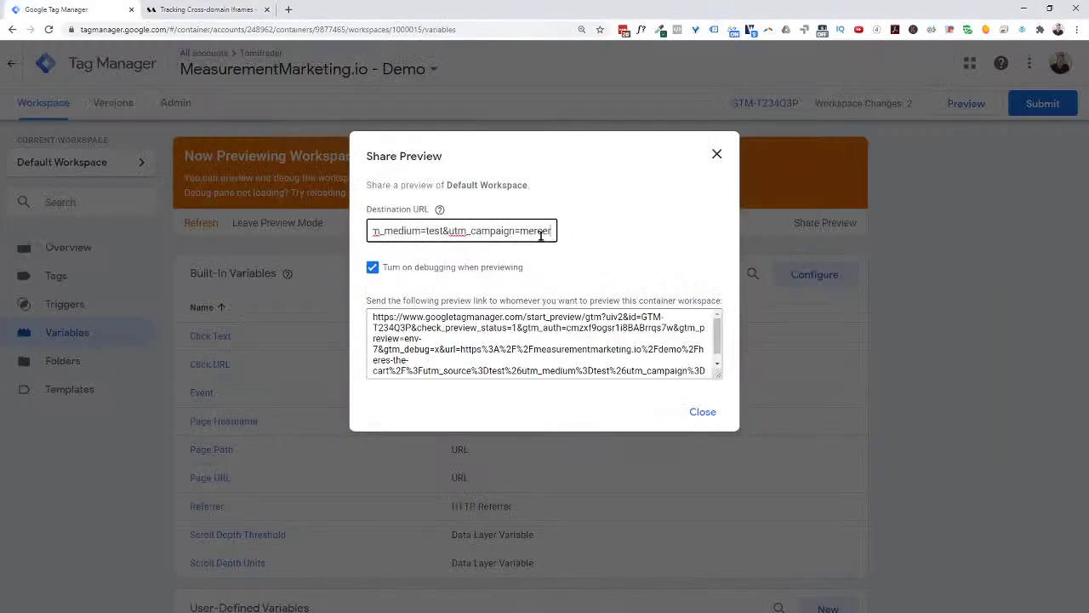
# - Try to copy the generated preview link and paste it as the address in the incognito demo page window
pyautogui.click(553, 339)
pyautogui.hotkey('ctrl', 'a')
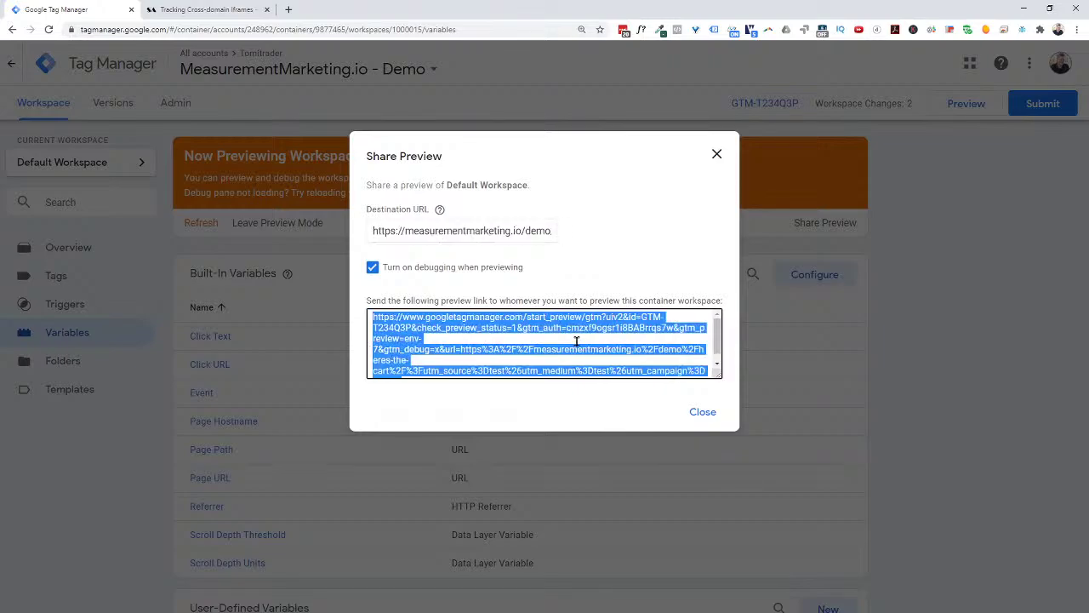
pyautogui.click(702, 412)
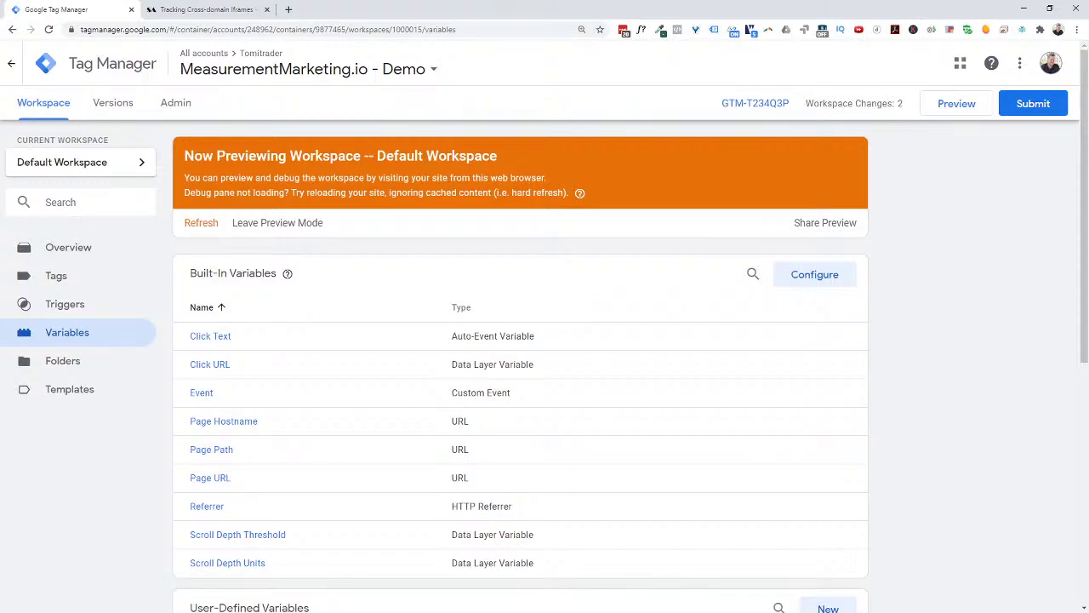
pyautogui.hotkey('alt', 'Tab')
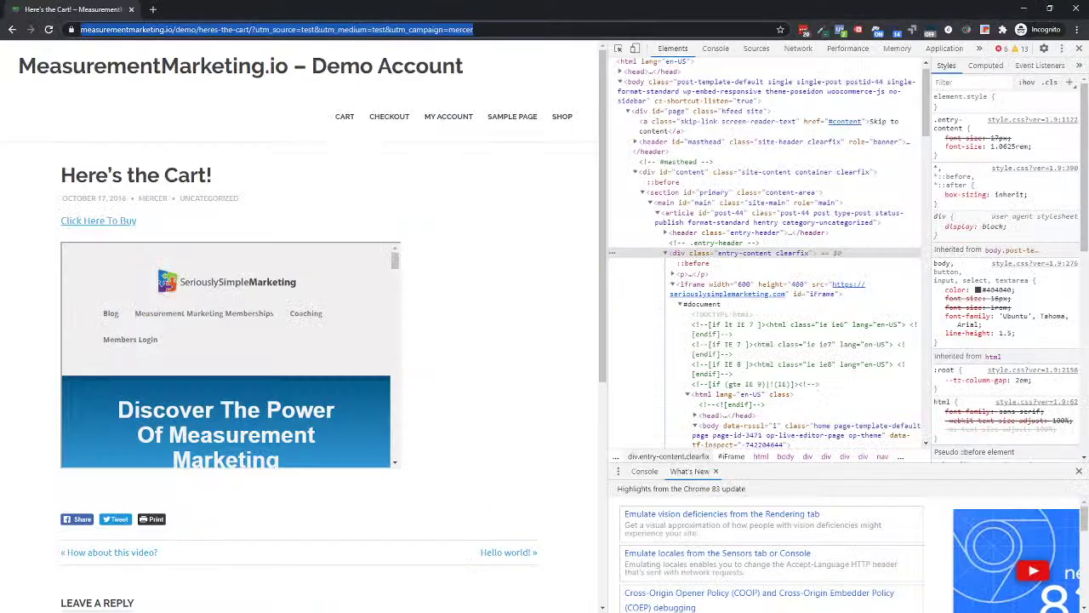
pyautogui.hotkey('ctrl', 'v')
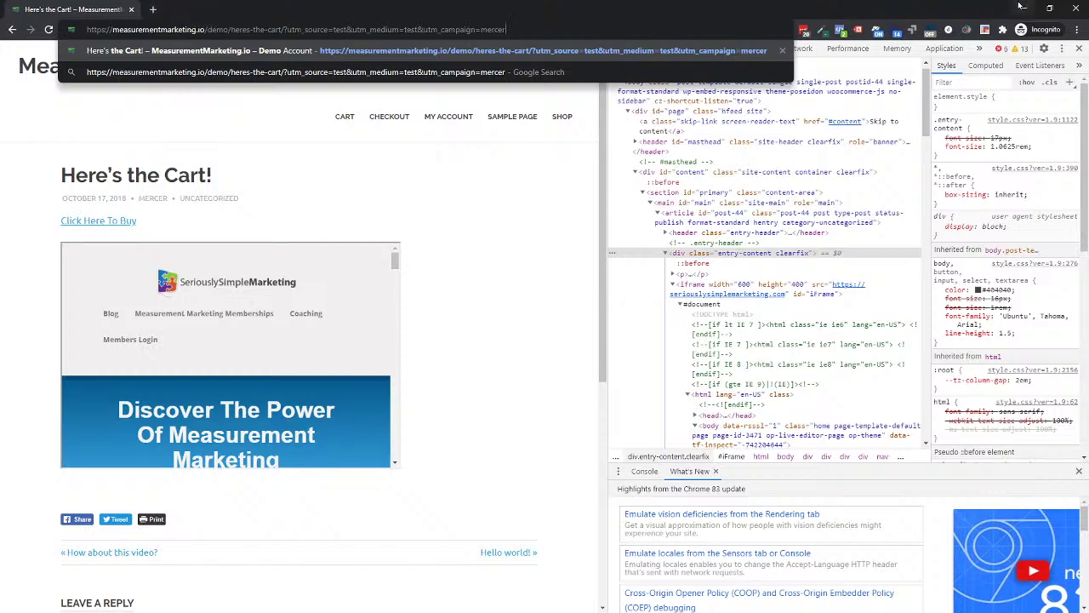
# - Close the incognito demo window, reopen the Share Preview dialog in Google Tag Manager, and copy the whole preview link
pyautogui.click(1075, 7)
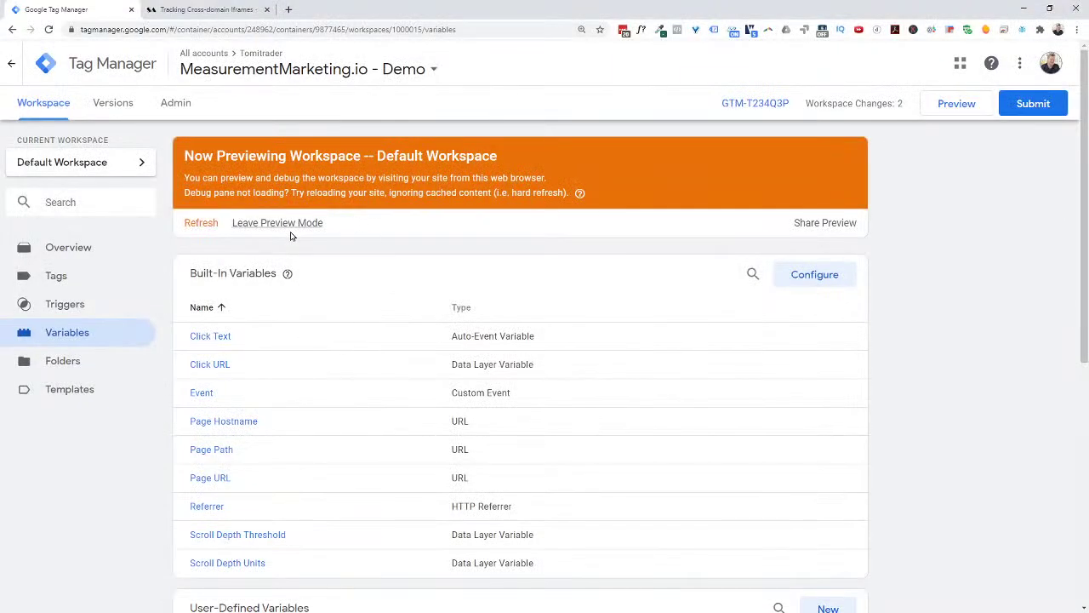
pyautogui.click(804, 223)
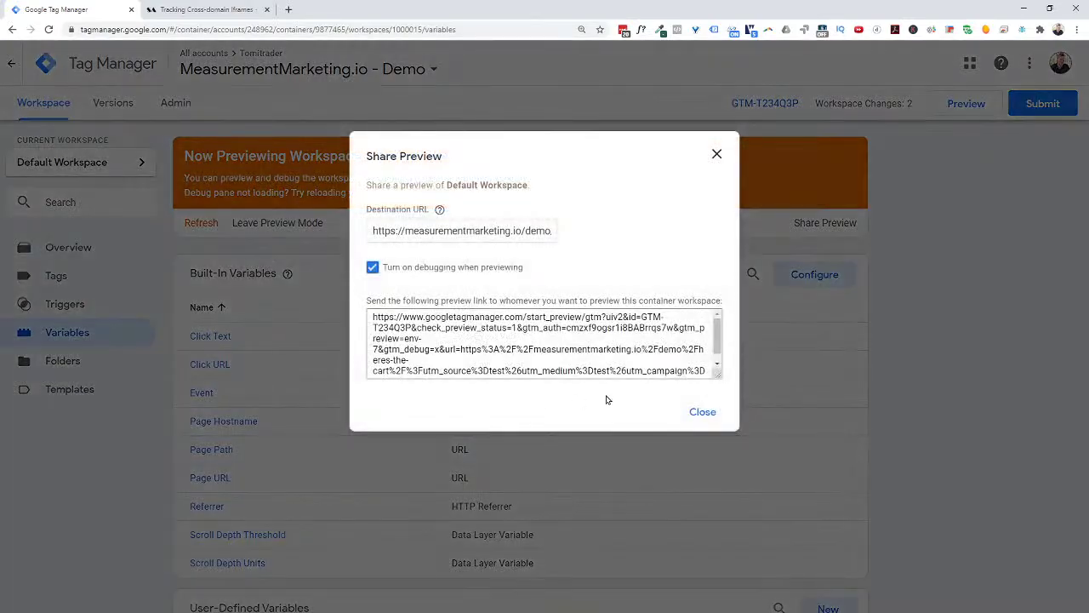
pyautogui.click(677, 351)
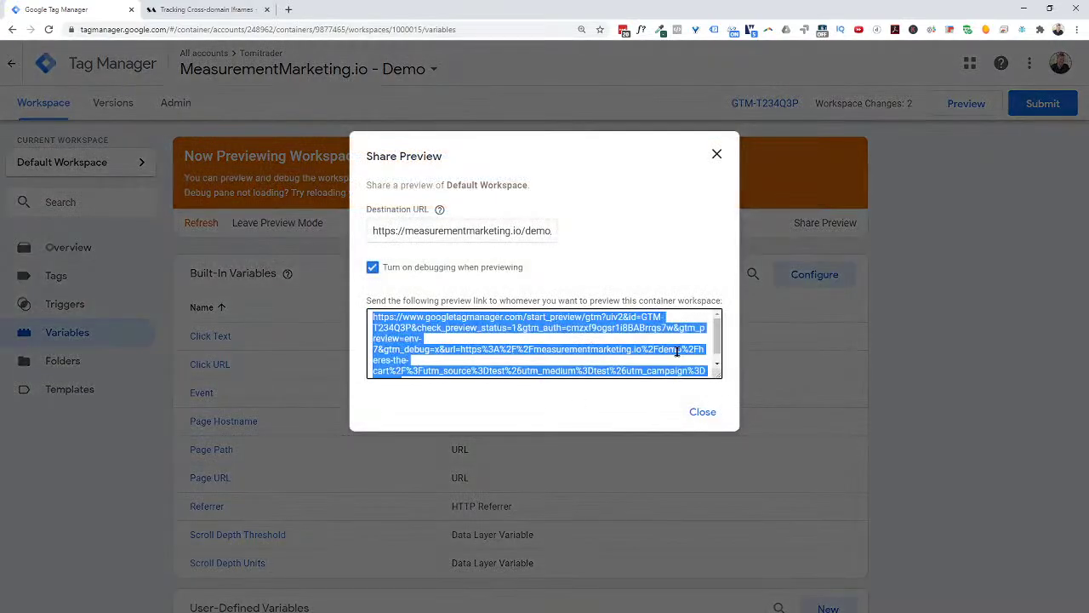
pyautogui.rightClick(616, 327)
pyautogui.click(649, 337)
pyautogui.click(439, 210)
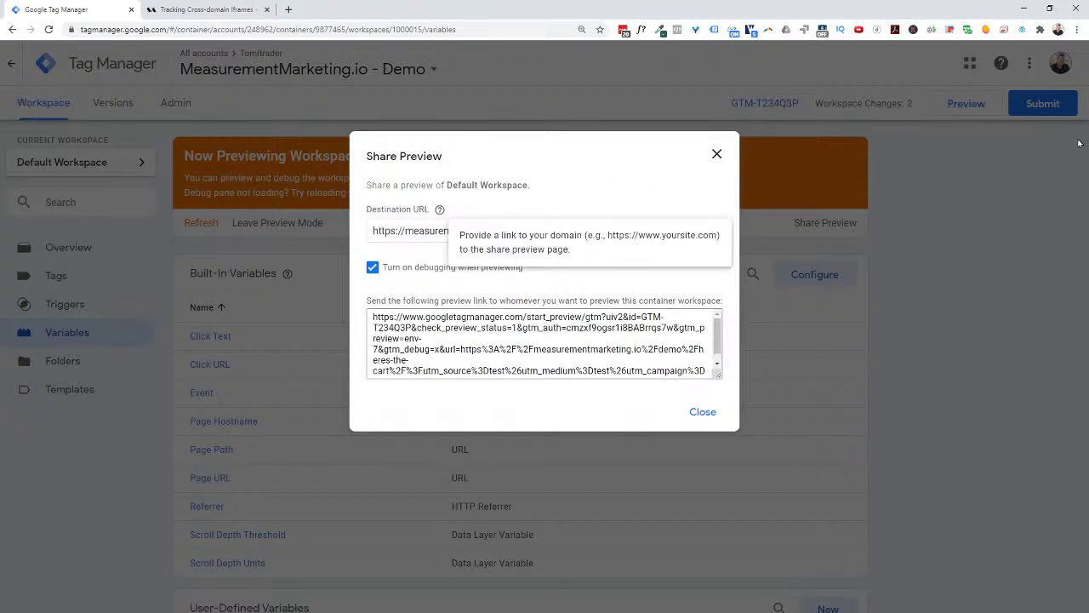
# - Open a new incognito window, load the copied preview link, and follow the website link to the demo page in debug mode
pyautogui.click(1076, 29)
pyautogui.click(1012, 74)
pyautogui.hotkey('ctrl', 'v')
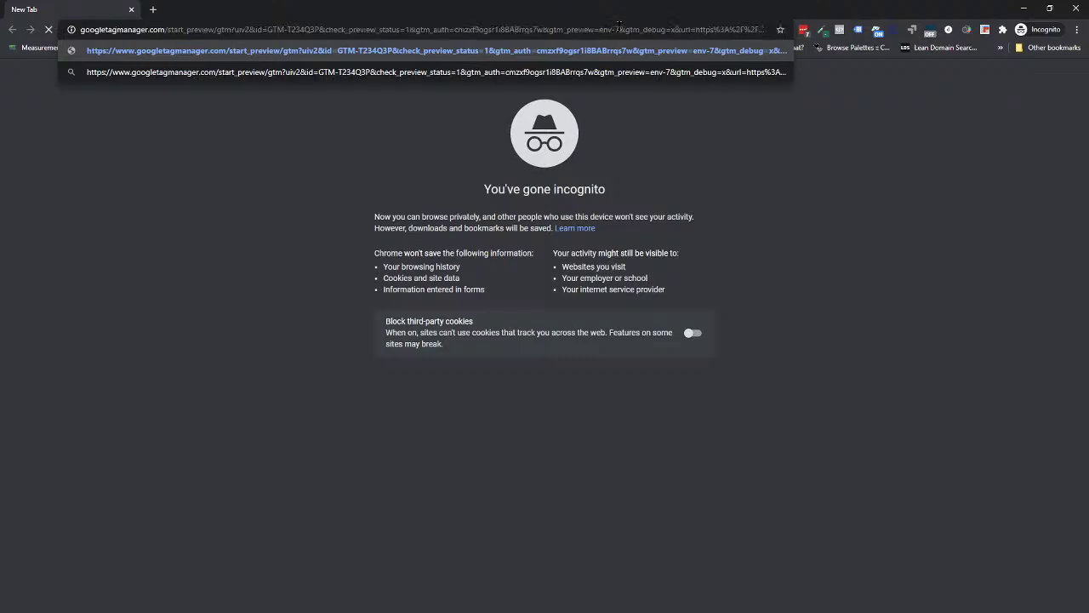
pyautogui.press('Return')
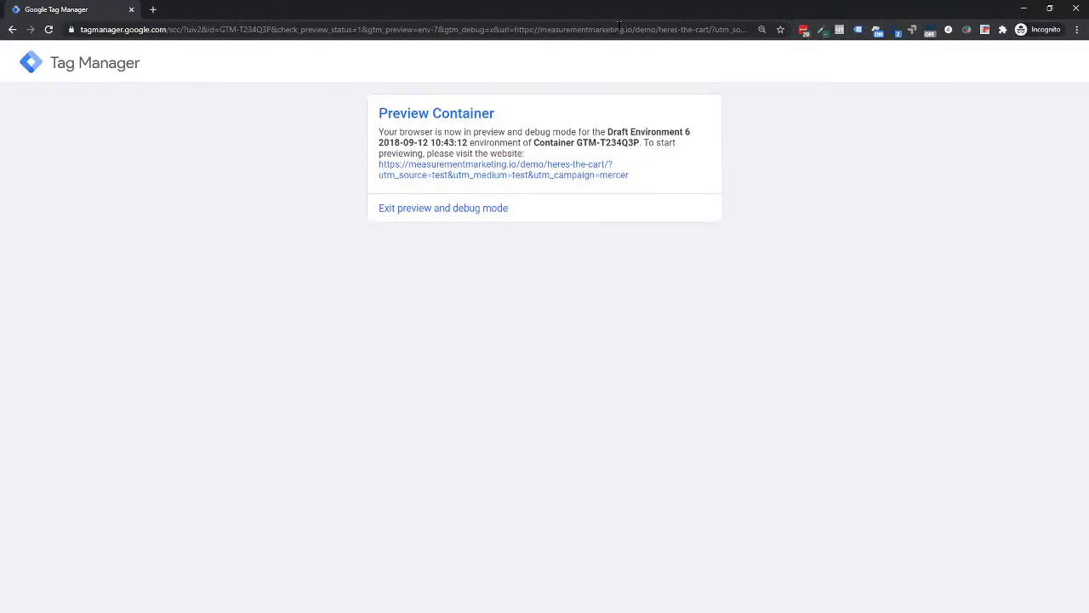
pyautogui.click(461, 174)
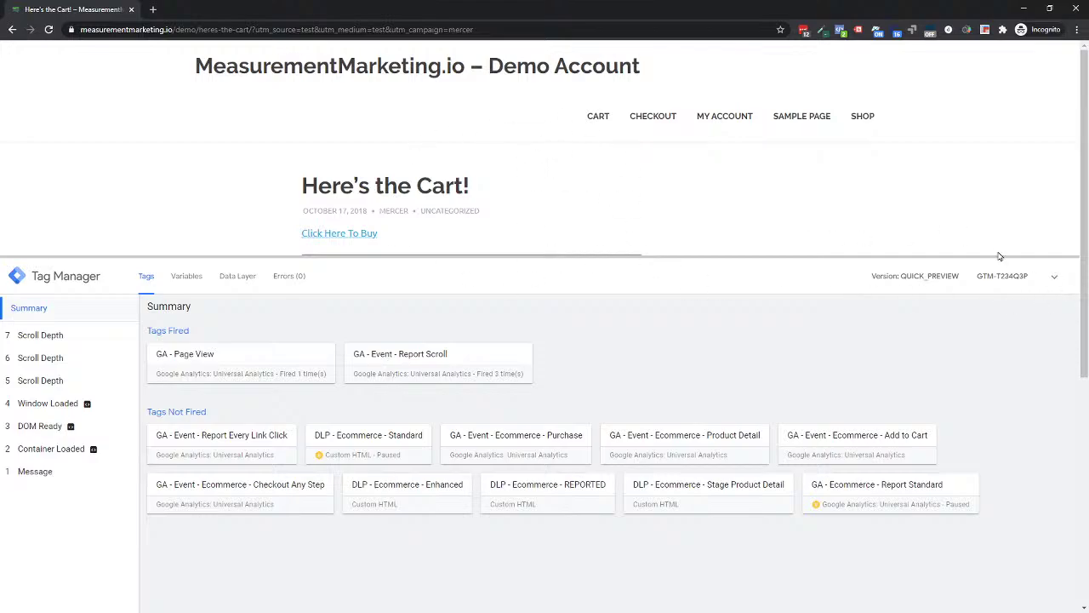
# - Minimize the Tag Manager debug pane on the demo page and open the browser developer tools' console
pyautogui.click(1055, 277)
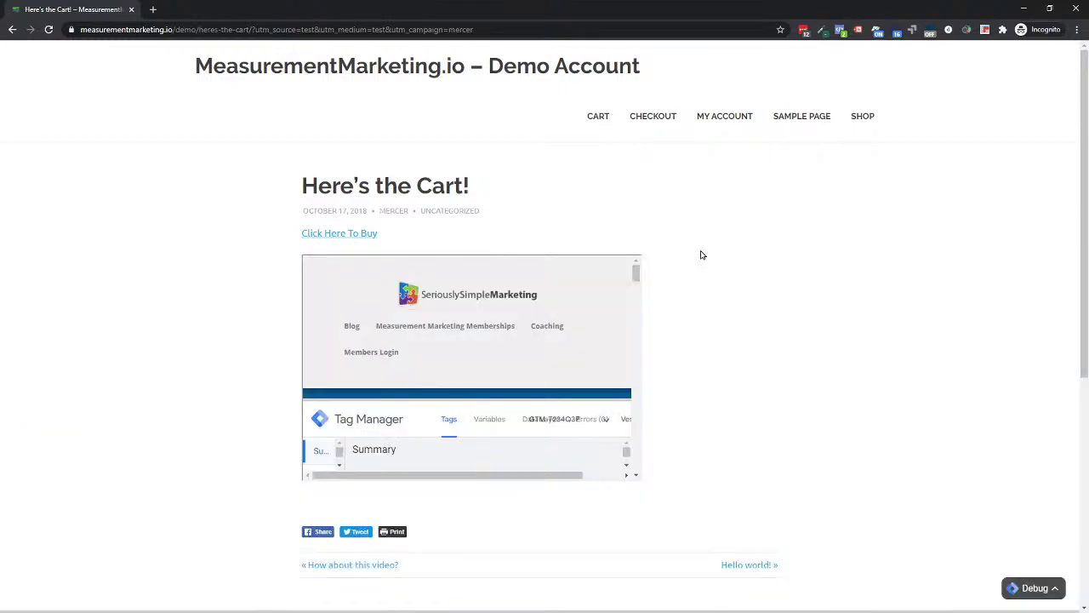
pyautogui.rightClick(724, 300)
pyautogui.click(753, 453)
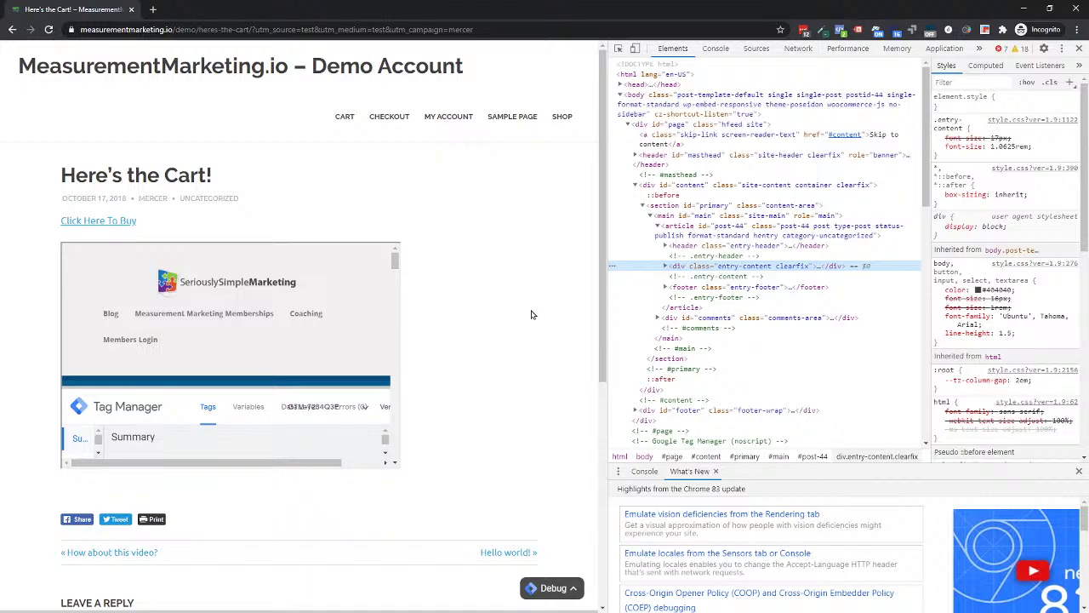
pyautogui.click(715, 49)
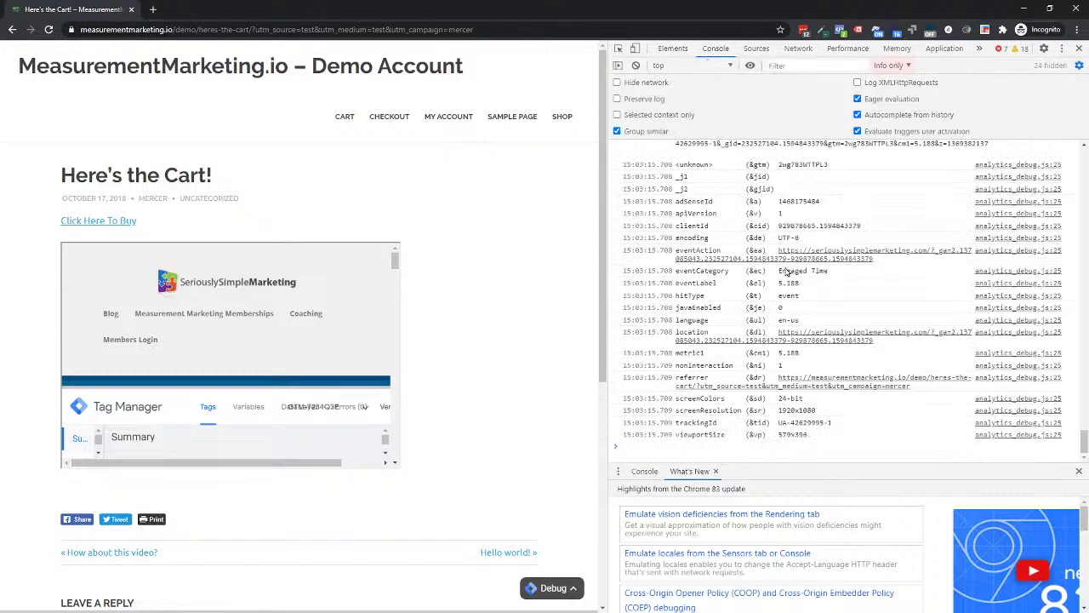
# - Examine the Google Analytics debug output, comparing the parent page's customTask command, pageview hit and clientId with the iframe's clientId and _ga location parameter
pyautogui.scroll(20, 787, 271)
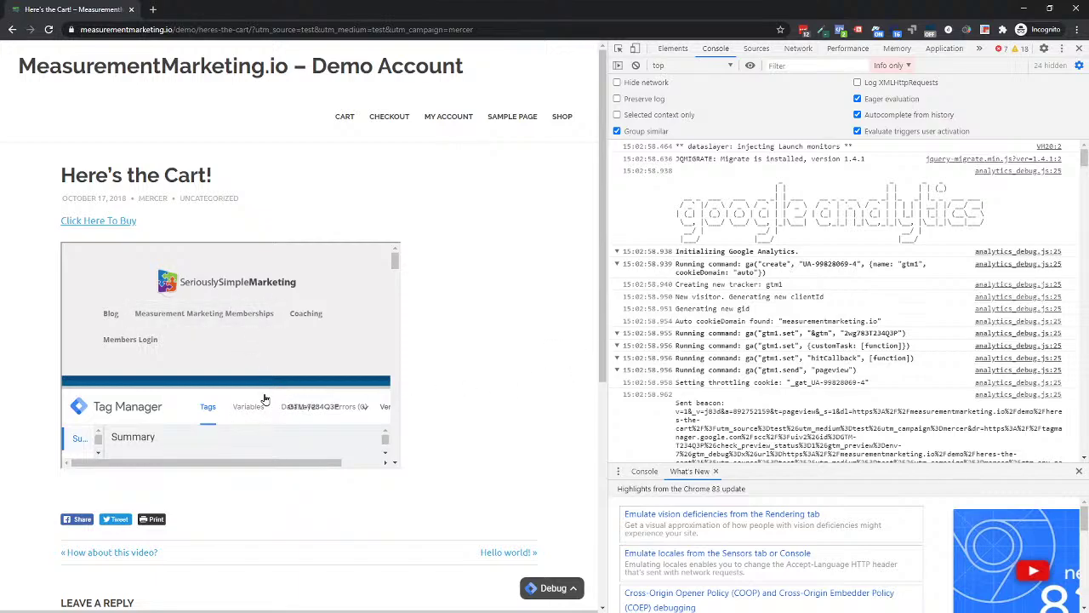
pyautogui.scroll(-3, 877, 255)
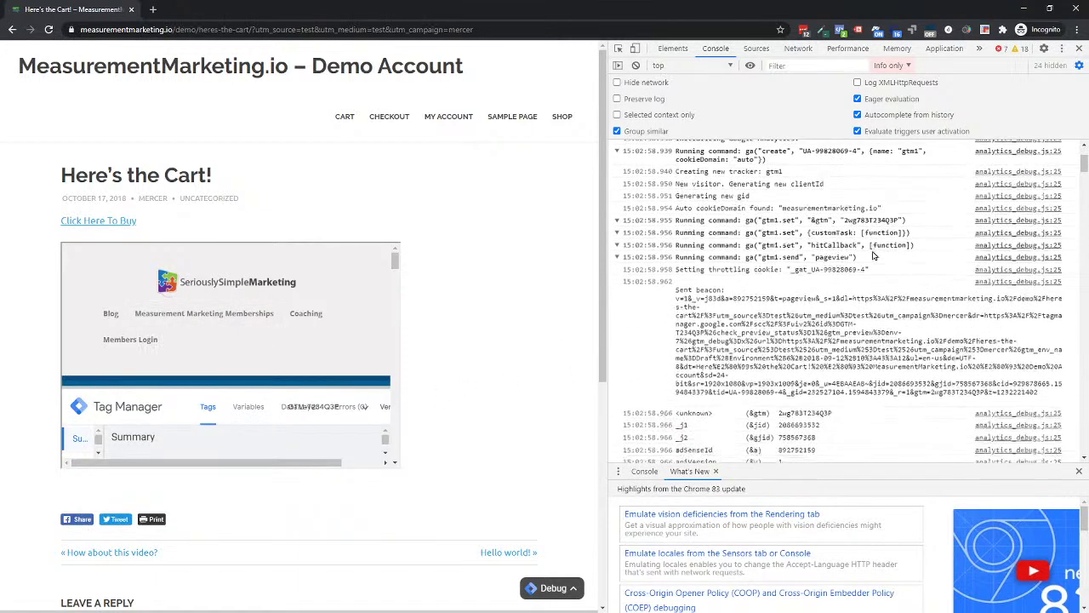
pyautogui.scroll(-5, 874, 255)
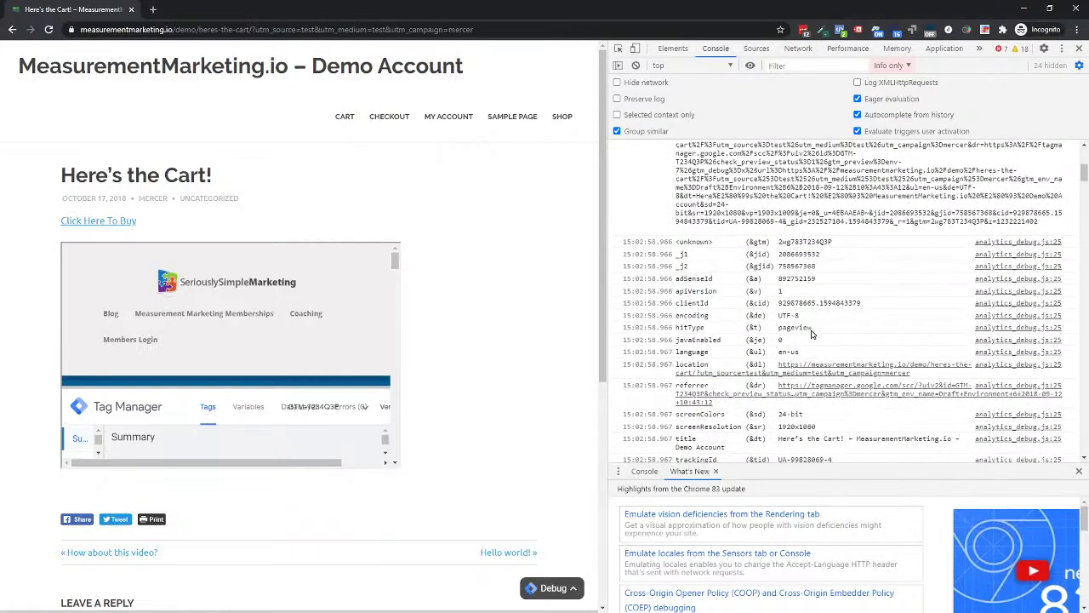
pyautogui.scroll(-1, 817, 340)
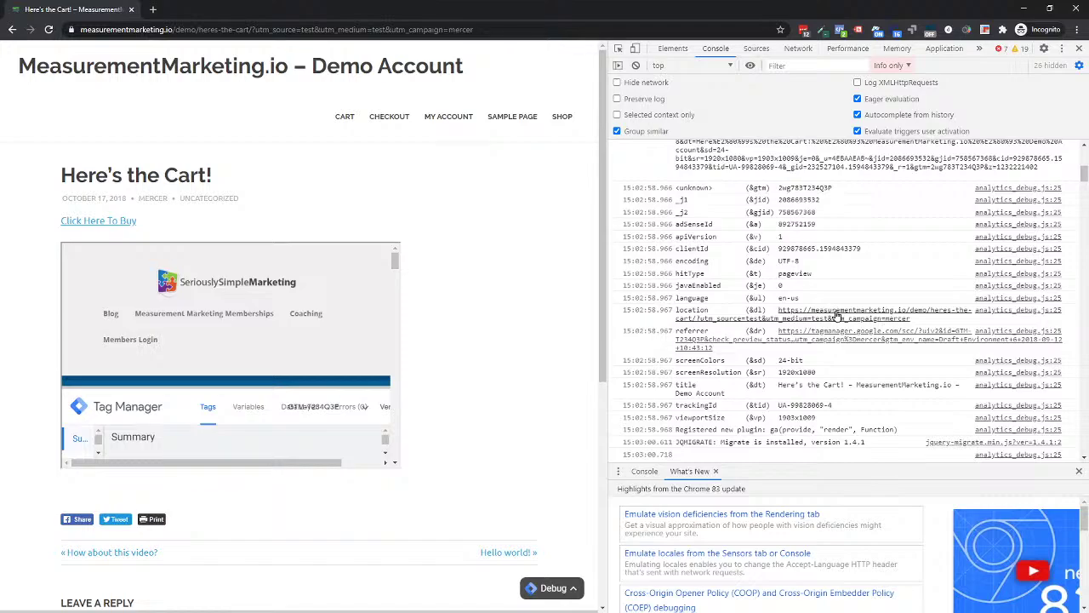
pyautogui.scroll(-8, 875, 279)
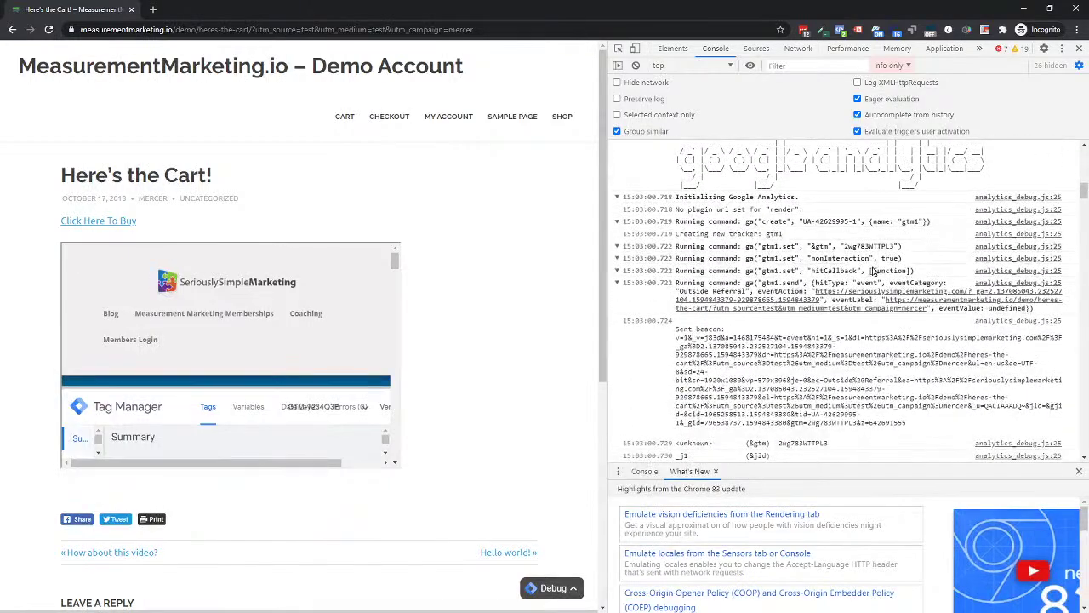
pyautogui.scroll(-2, 874, 270)
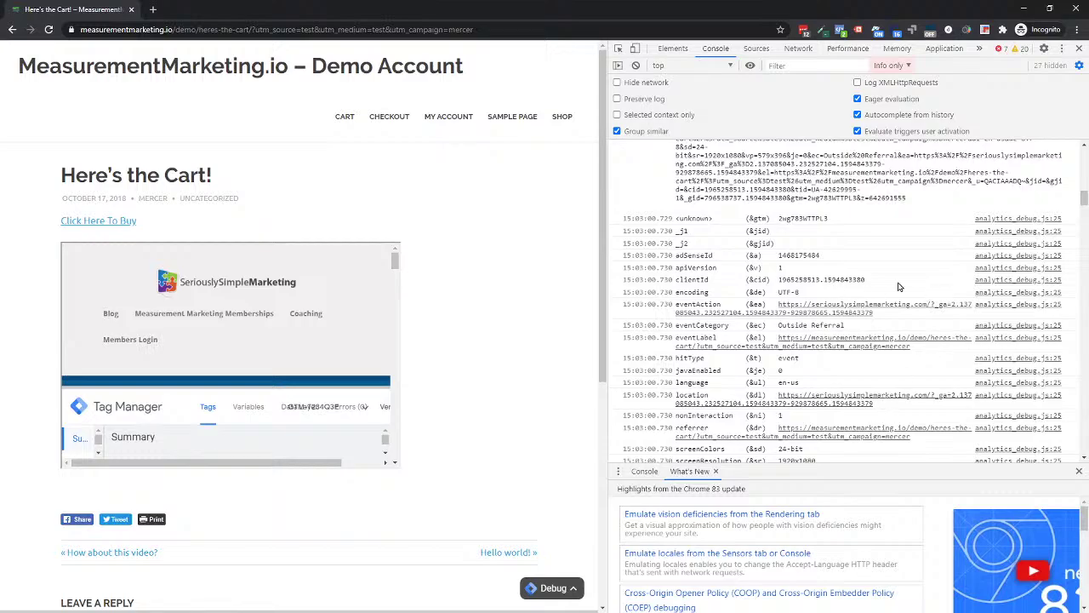
pyautogui.scroll(10, 866, 288)
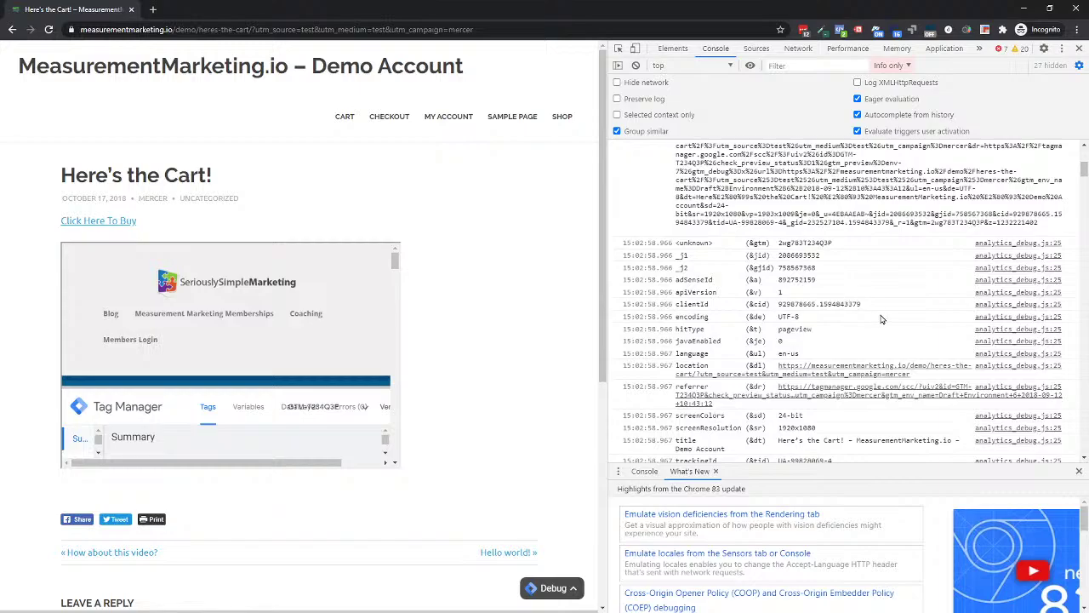
pyautogui.scroll(-5, 882, 319)
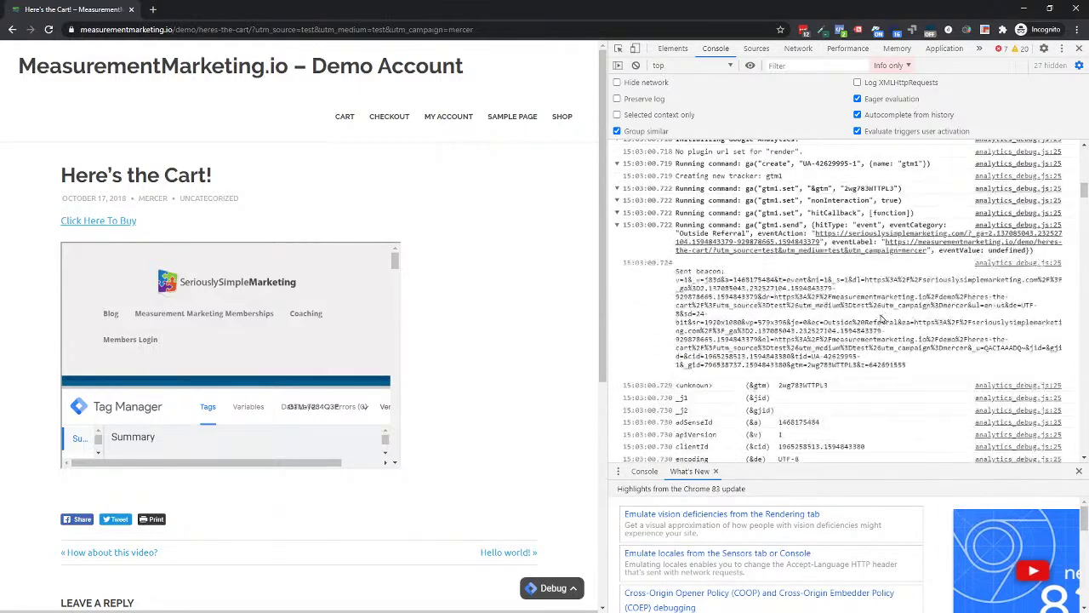
pyautogui.scroll(-3, 882, 319)
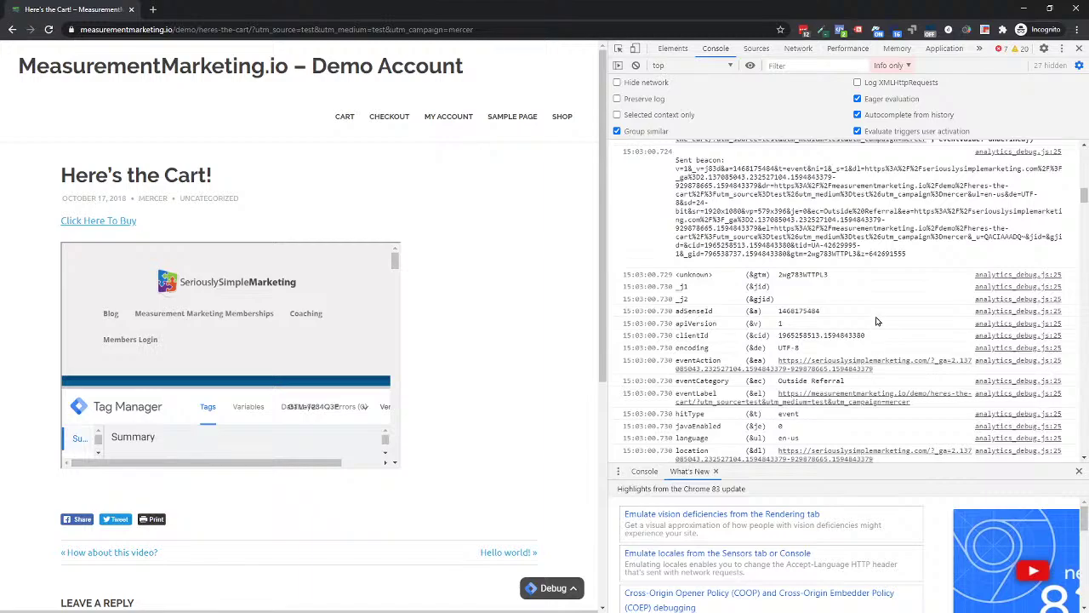
pyautogui.scroll(-1, 813, 372)
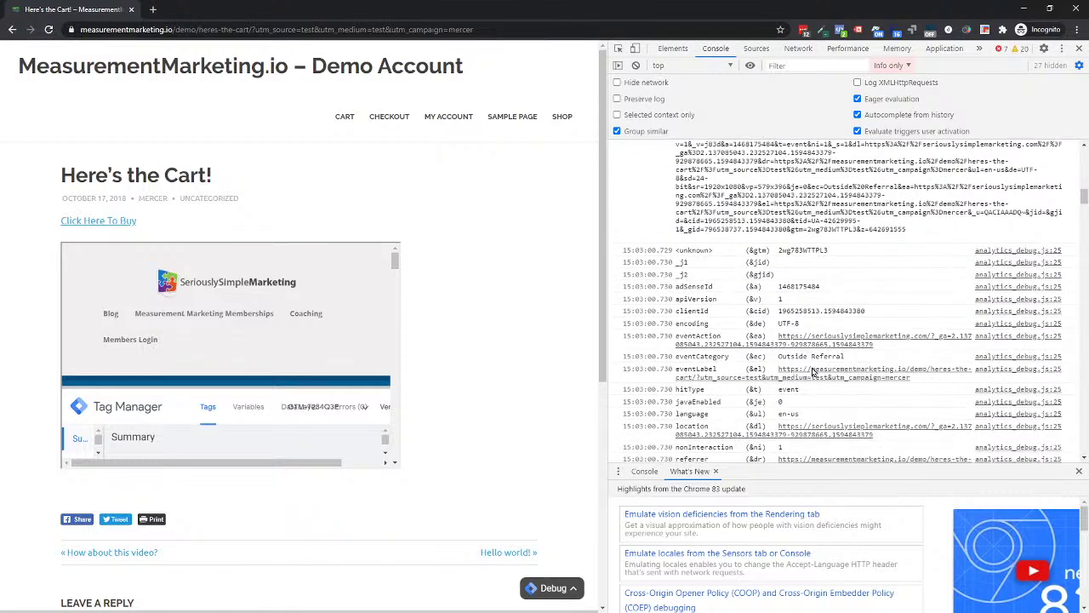
pyautogui.scroll(-1, 812, 372)
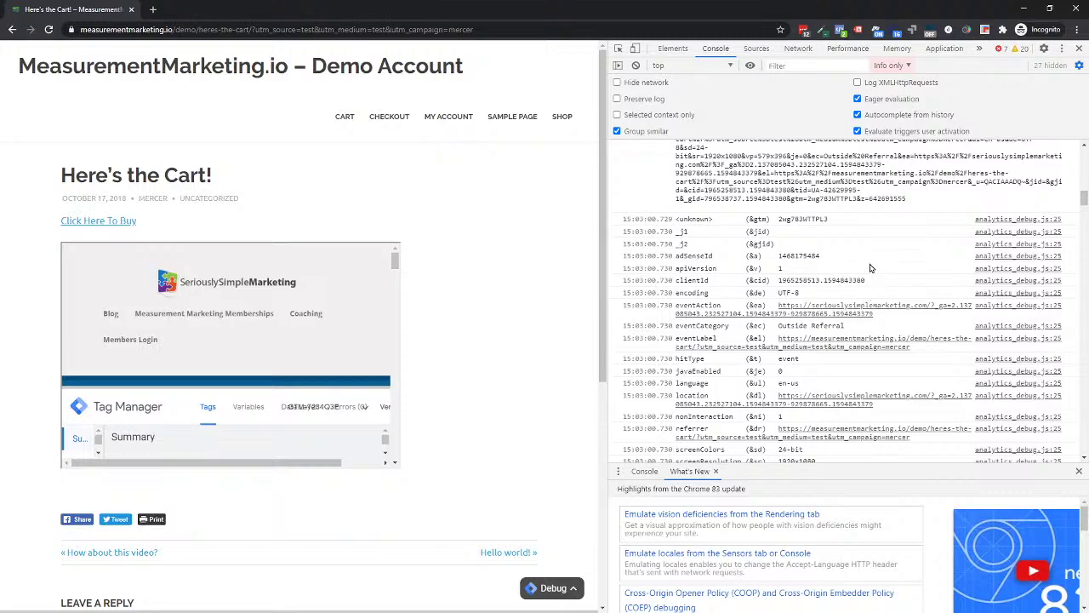
pyautogui.scroll(10, 851, 314)
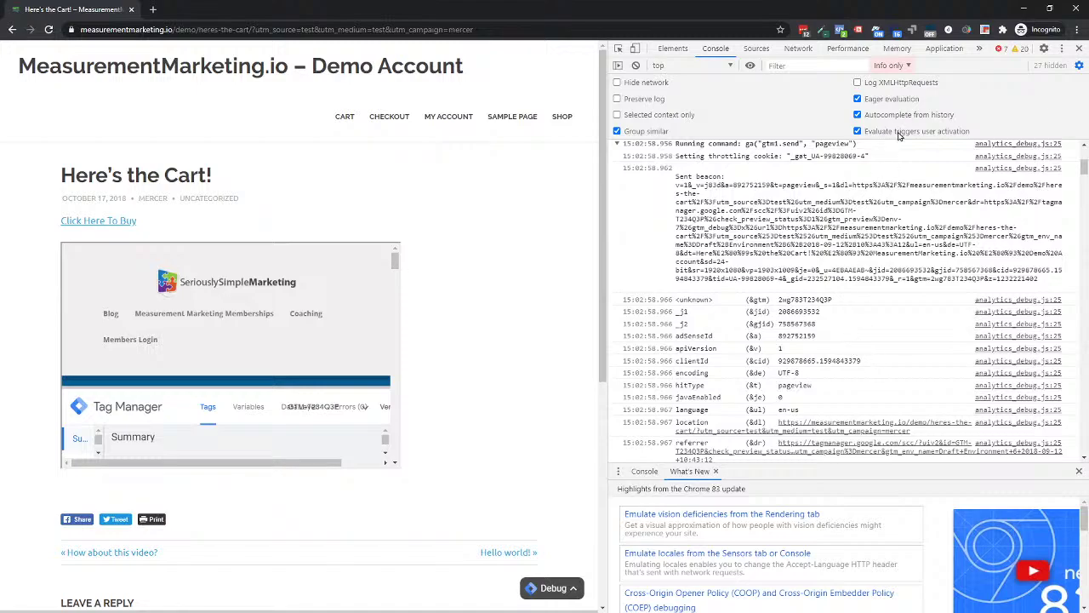
# - Close the incognito demo window and the Share Preview dialog, and open the GAS - MM.io - Demo UA variable's configuration for editing
pyautogui.click(1076, 7)
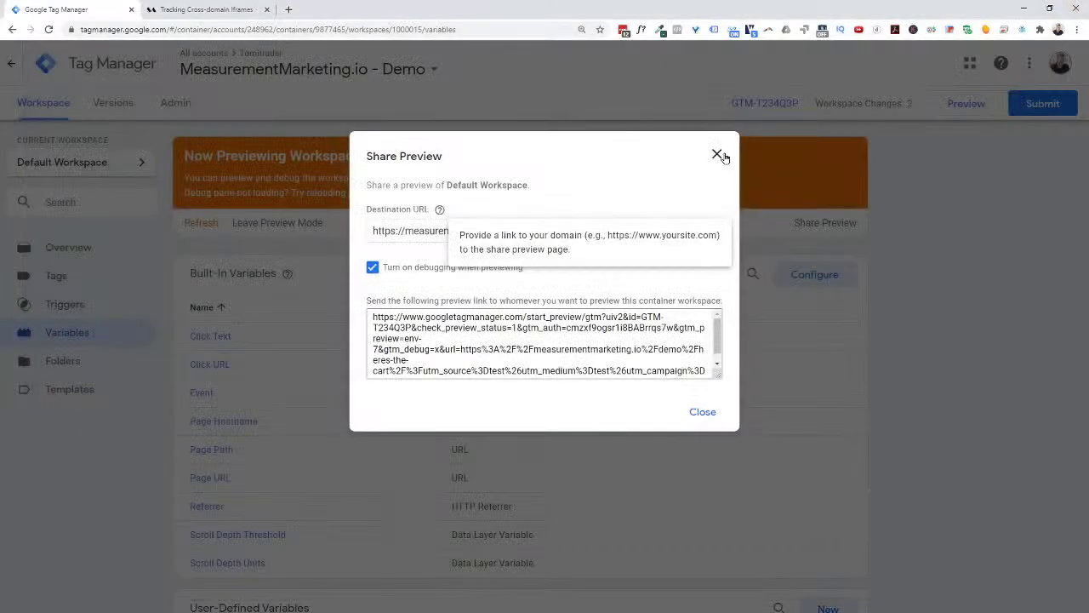
pyautogui.click(721, 155)
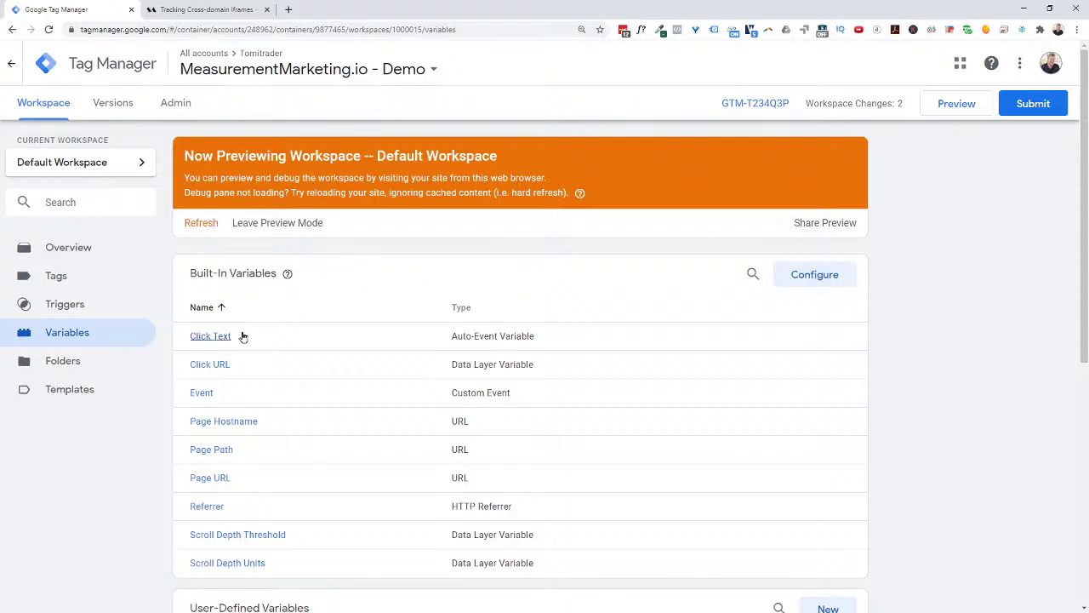
pyautogui.scroll(-3, 243, 338)
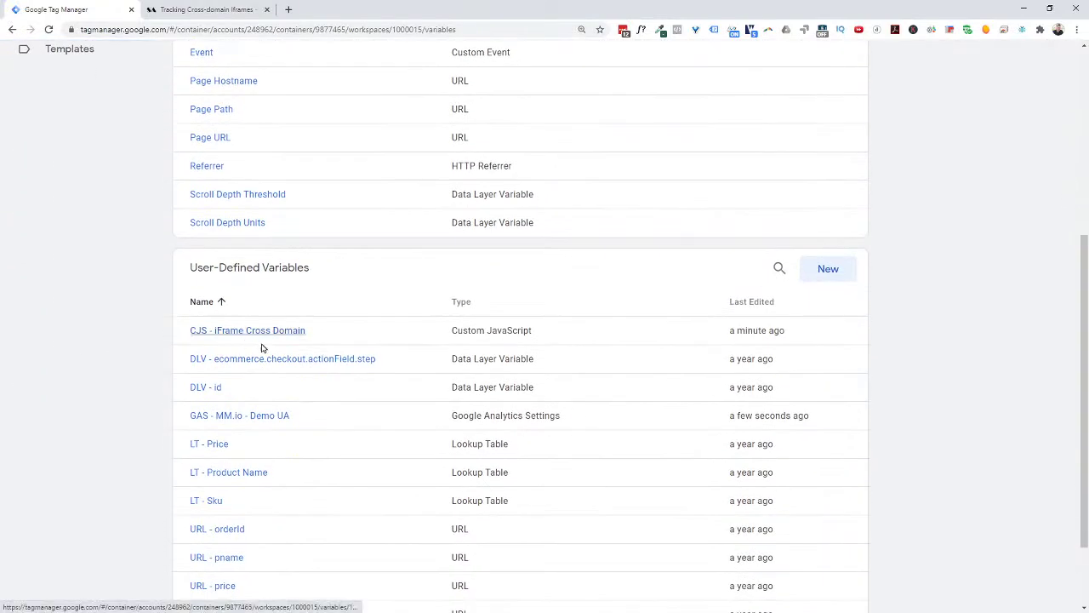
pyautogui.click(204, 422)
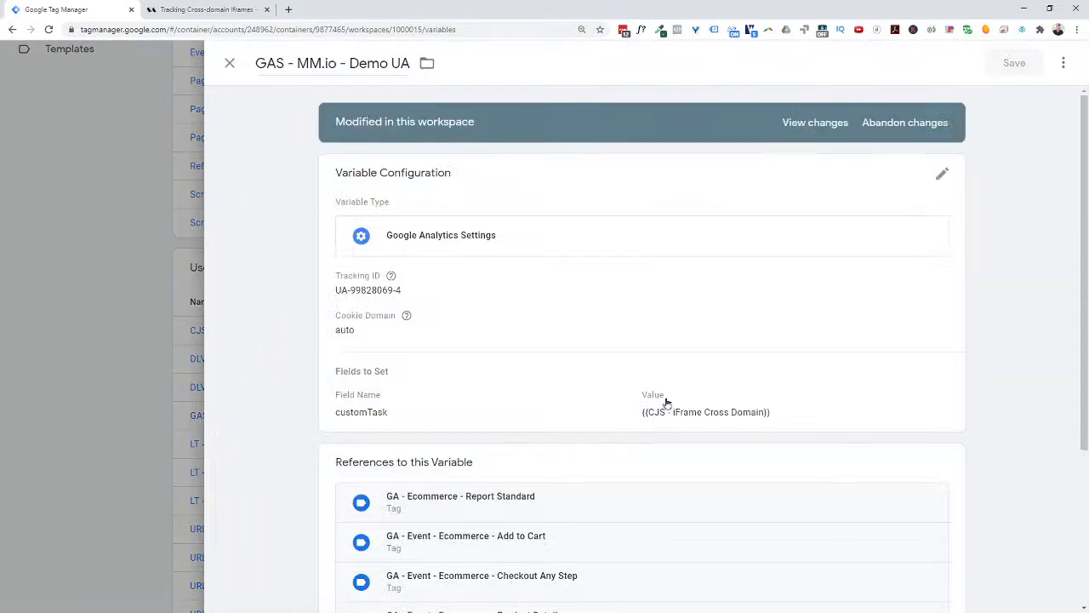
pyautogui.moveTo(406, 315)
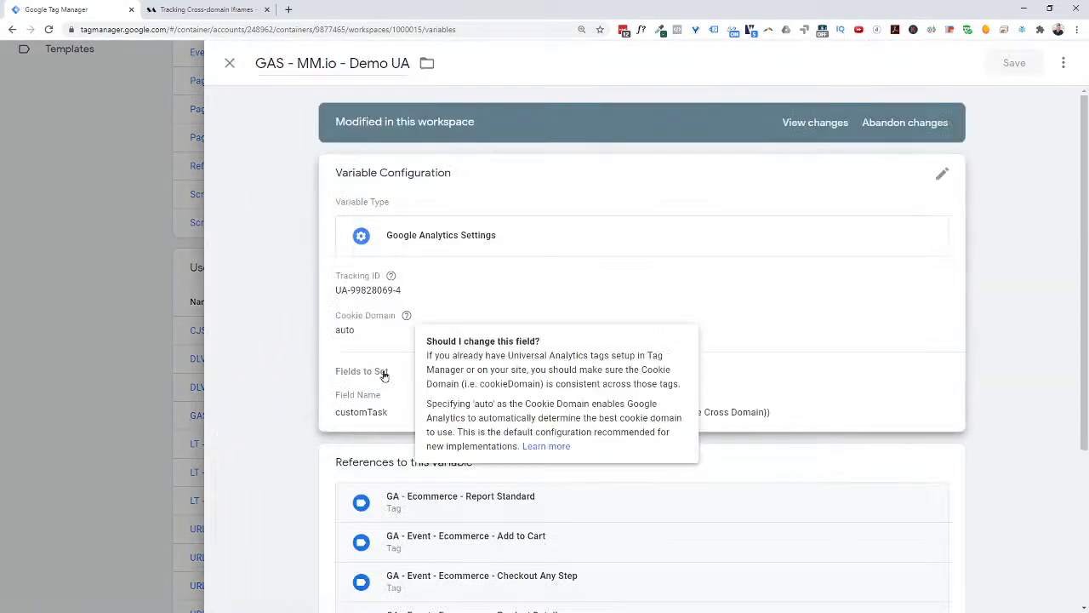
pyautogui.click(765, 297)
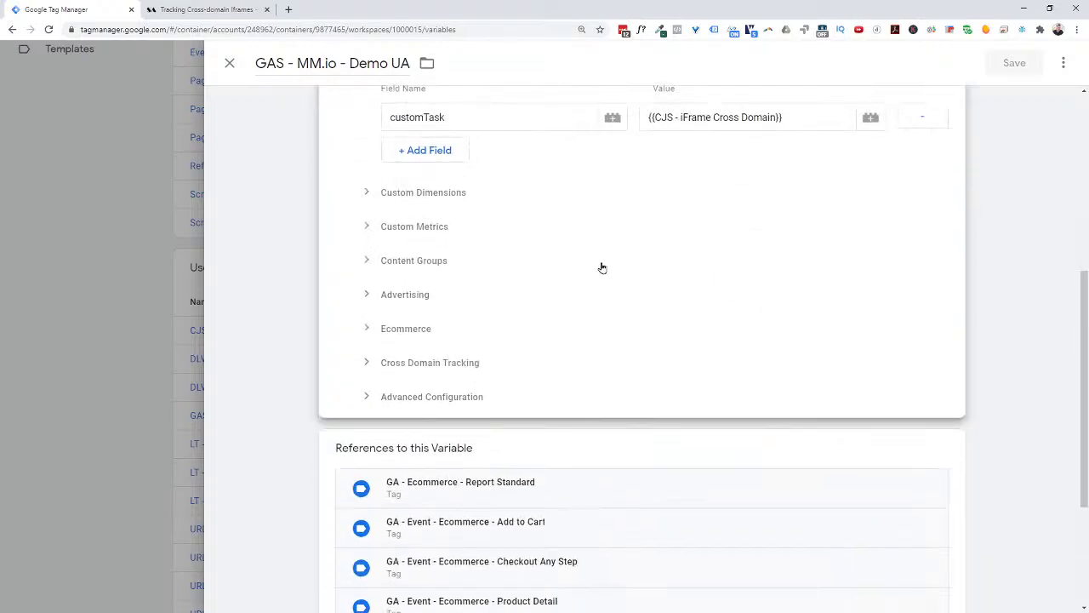
pyautogui.scroll(1, 601, 267)
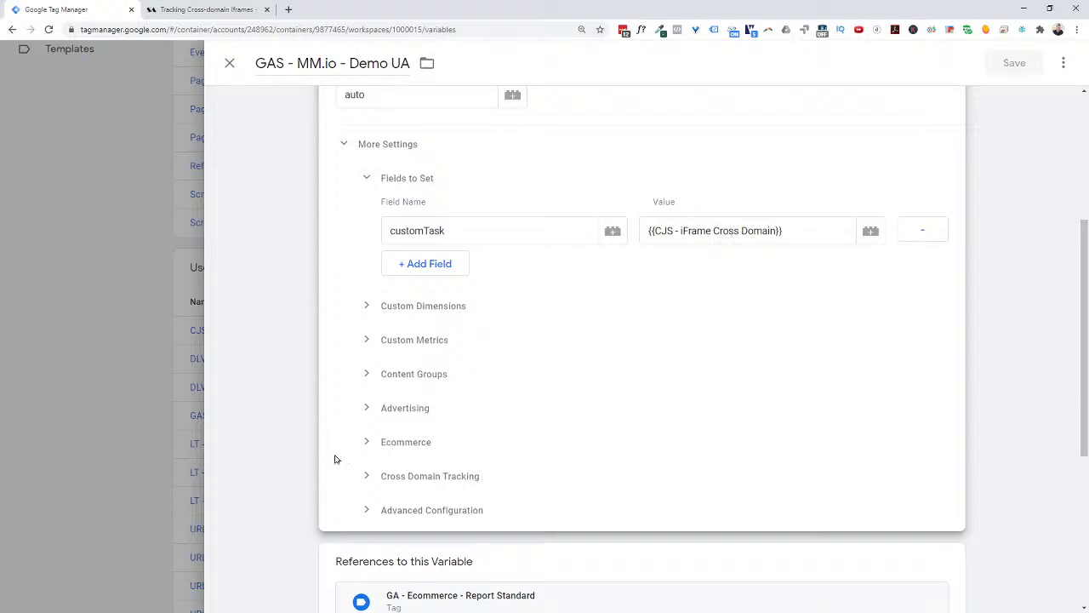
# - Set the variable's cross-domain Auto Link Domains to seriouslysimplemarketing.com,measurementmarketing.io
pyautogui.click(404, 482)
pyautogui.click(433, 512)
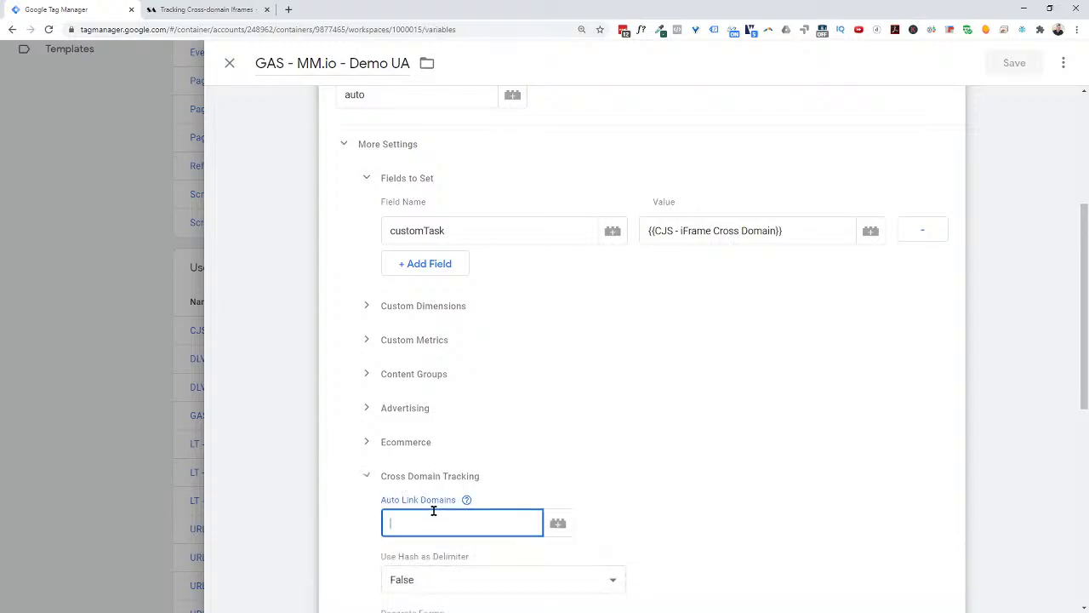
pyautogui.write('seriouslys')
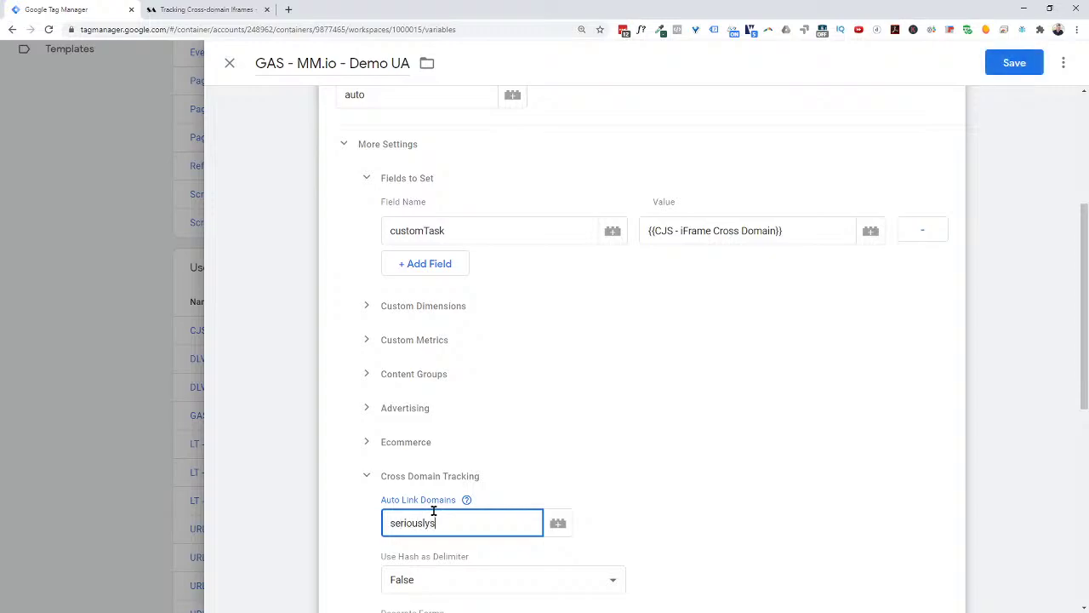
pyautogui.write('implemarketing.com,mark')
pyautogui.press('BackSpace')
pyautogui.press('BackSpace')
pyautogui.press('BackSpace')
pyautogui.press('BackSpace')
pyautogui.write('measurementmarketing.io')
pyautogui.press('BackSpace')
pyautogui.press('BackSpace')
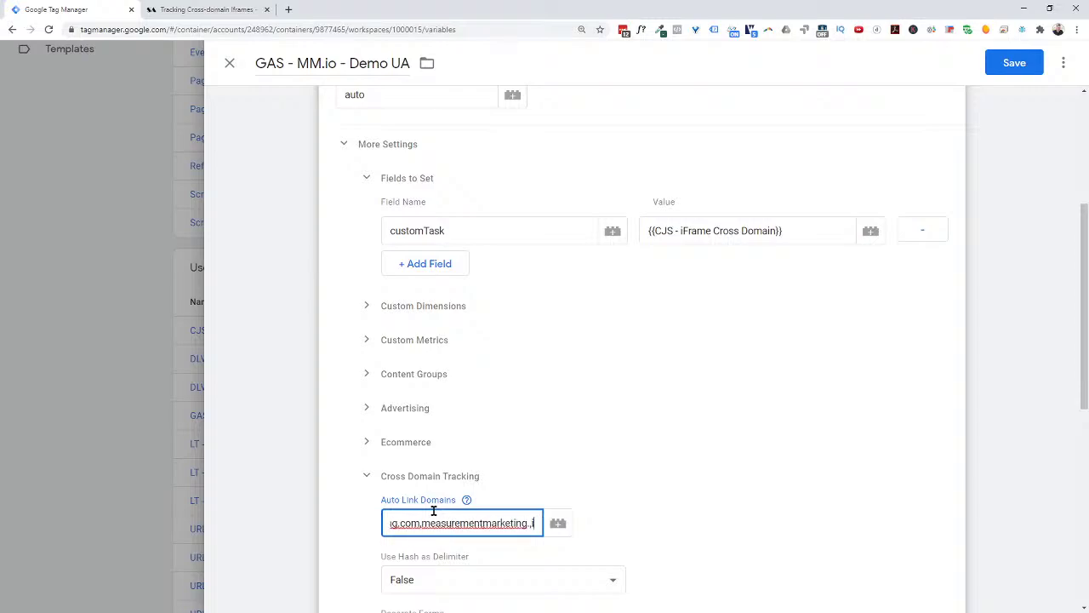
pyautogui.write('io')
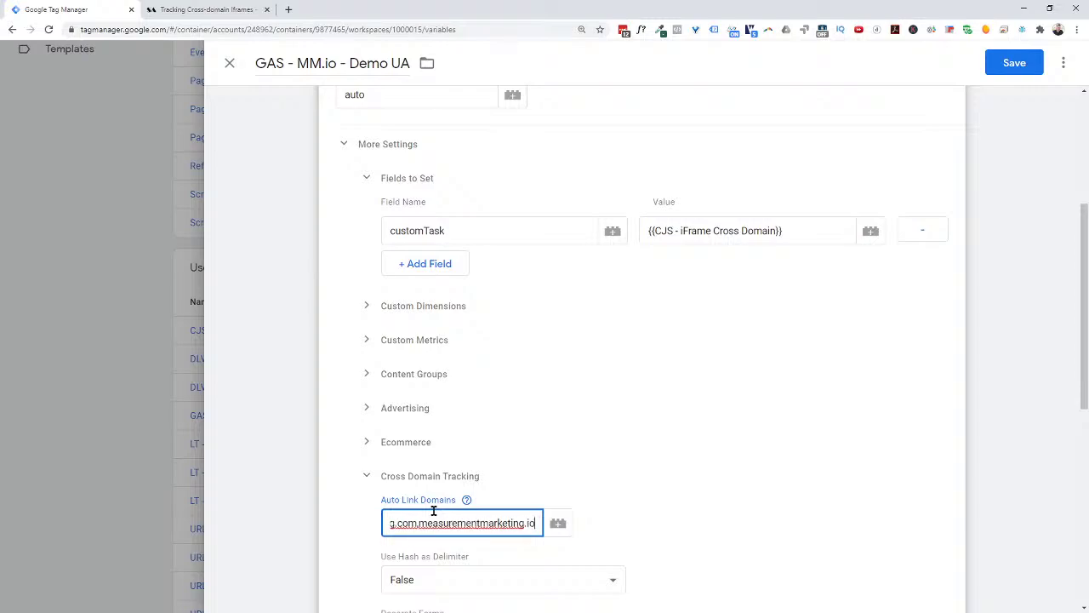
pyautogui.click(624, 454)
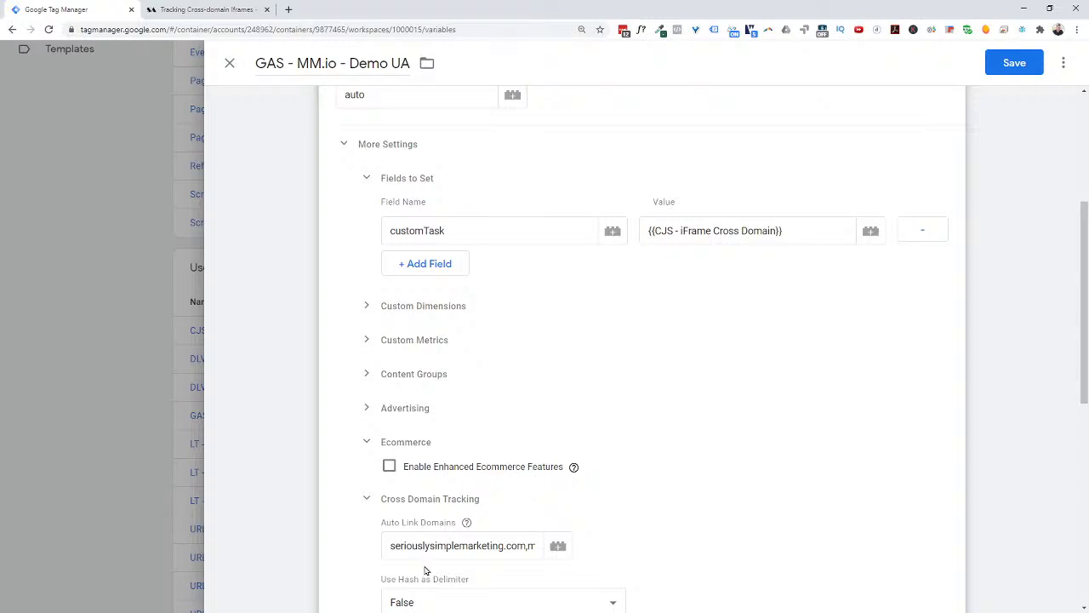
# - Add a second field to set named allowLinker with the value true
pyautogui.click(421, 266)
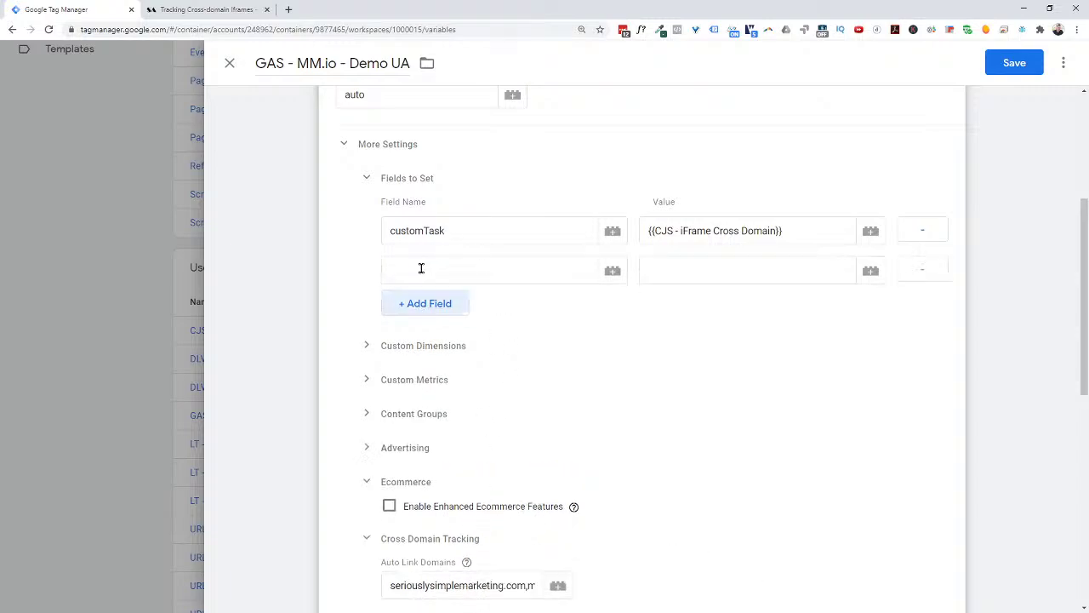
pyautogui.click(423, 268)
pyautogui.write('allo')
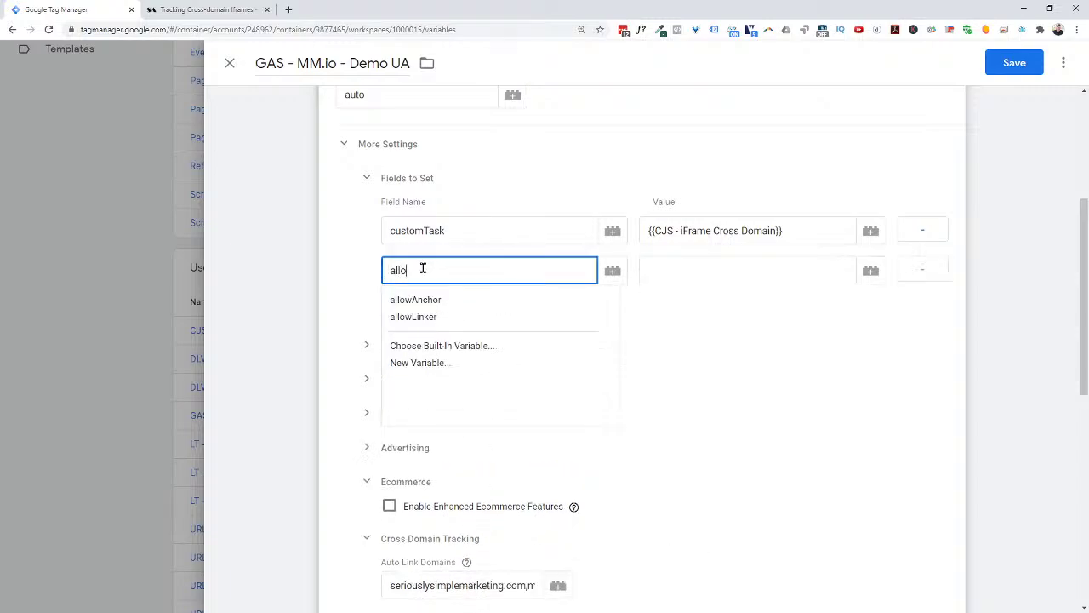
pyautogui.write('wLin')
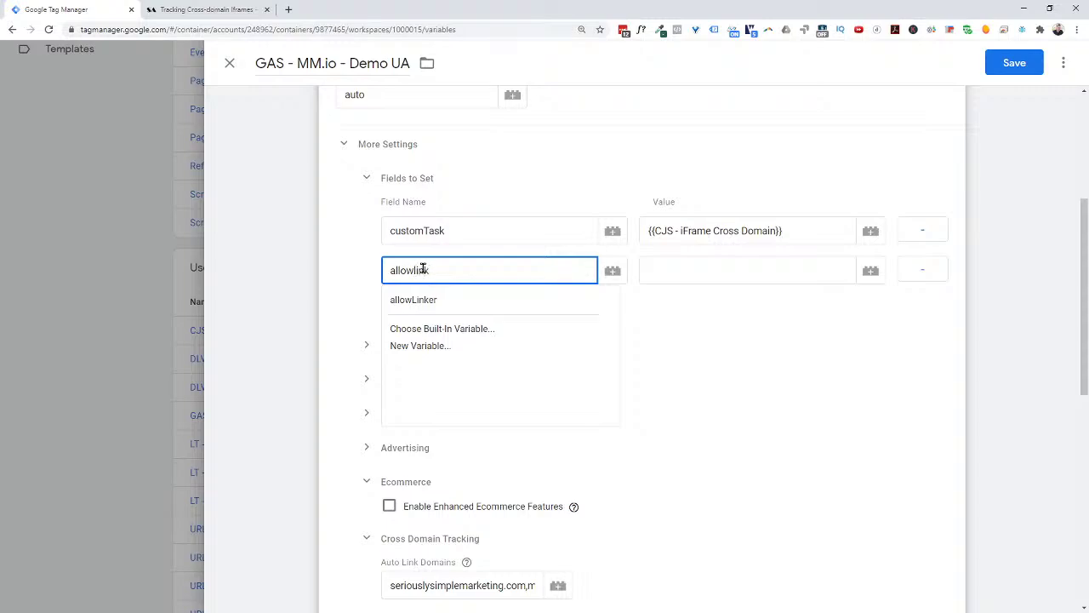
pyautogui.write('k')
pyautogui.click(437, 301)
pyautogui.click(679, 269)
pyautogui.write('ture')
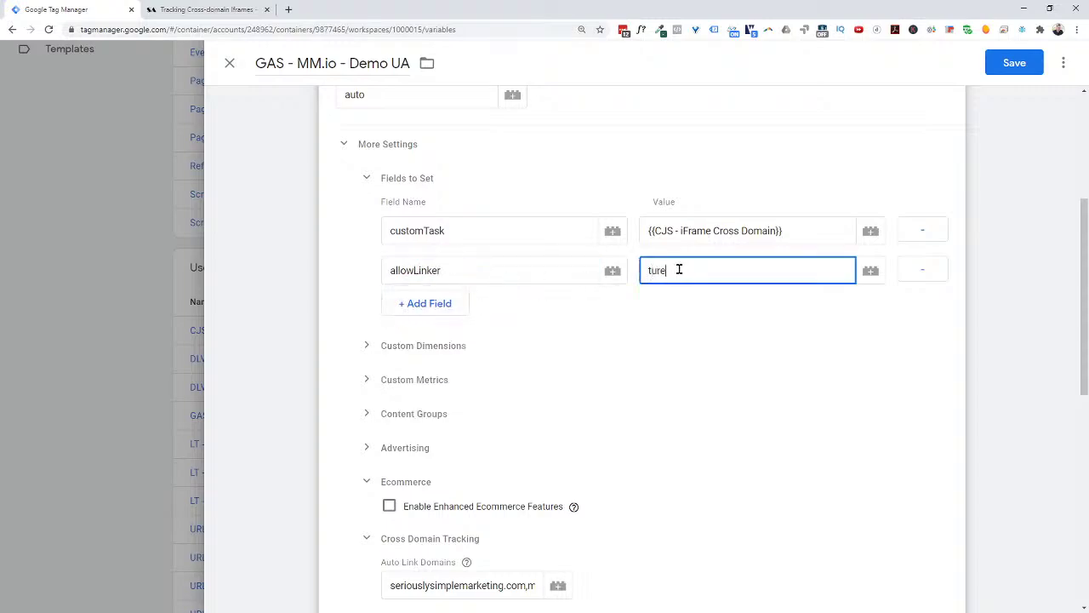
pyautogui.press('BackSpace')
pyautogui.click(680, 311)
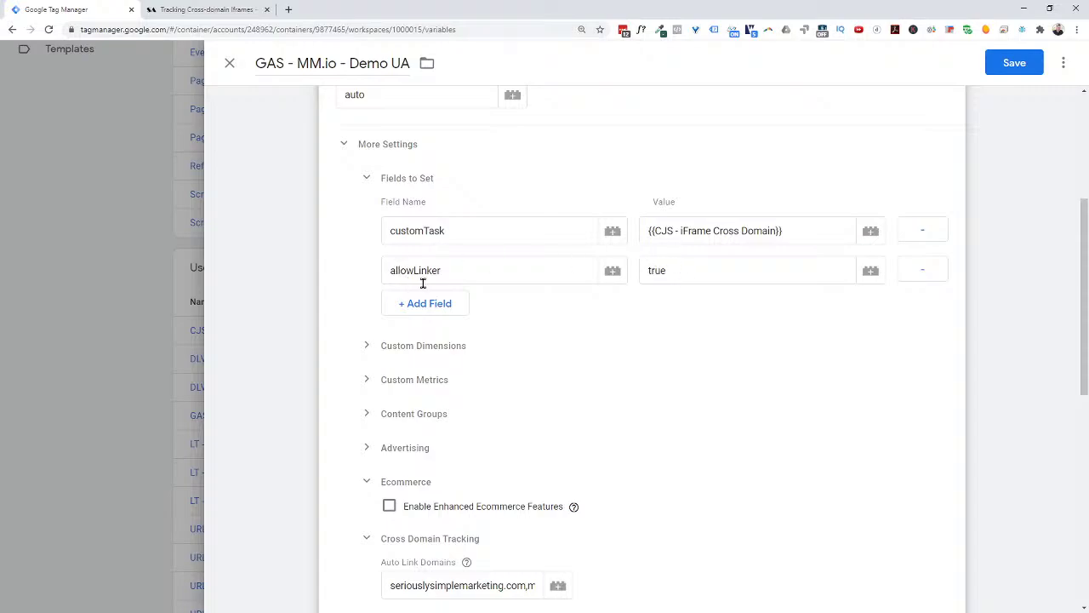
# - Save the Google Analytics settings variable and refresh the workspace preview
pyautogui.click(1010, 62)
pyautogui.scroll(4, 544, 281)
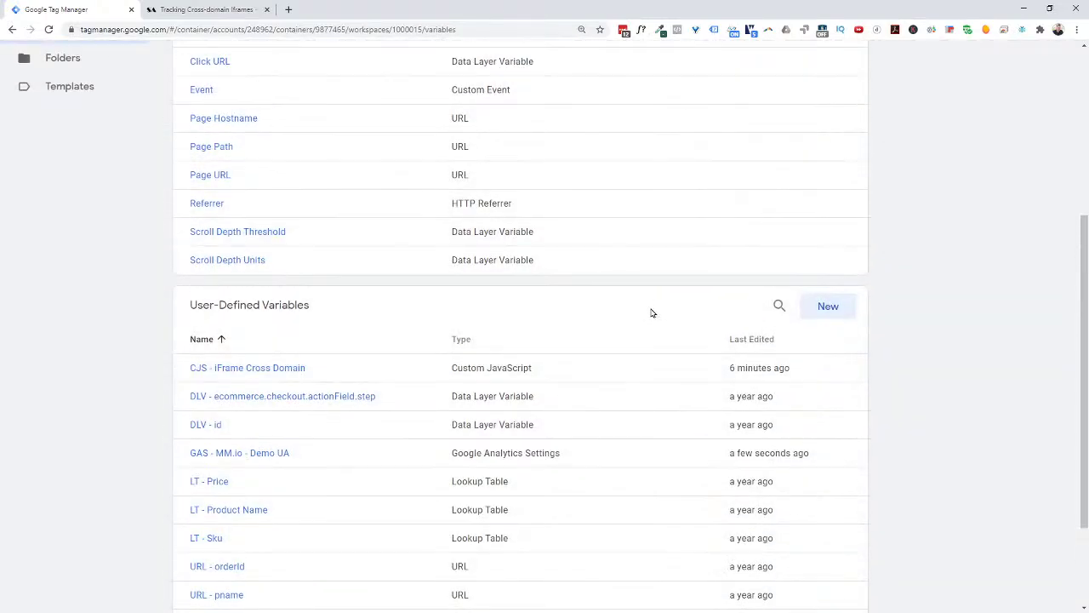
pyautogui.click(204, 225)
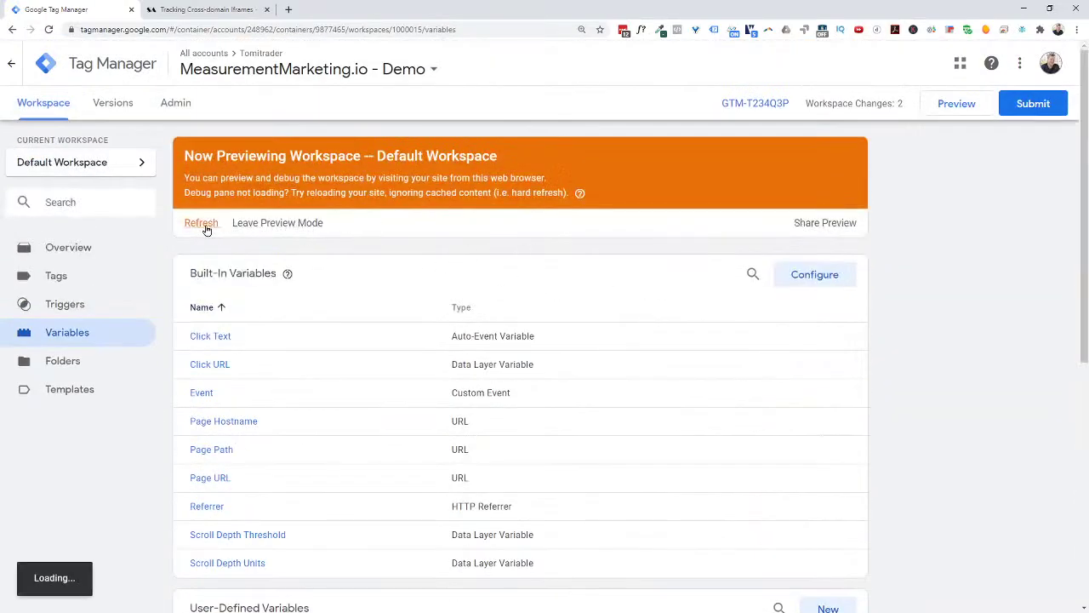
# - Open the Share Preview dialog and copy the entire preview link
pyautogui.click(819, 226)
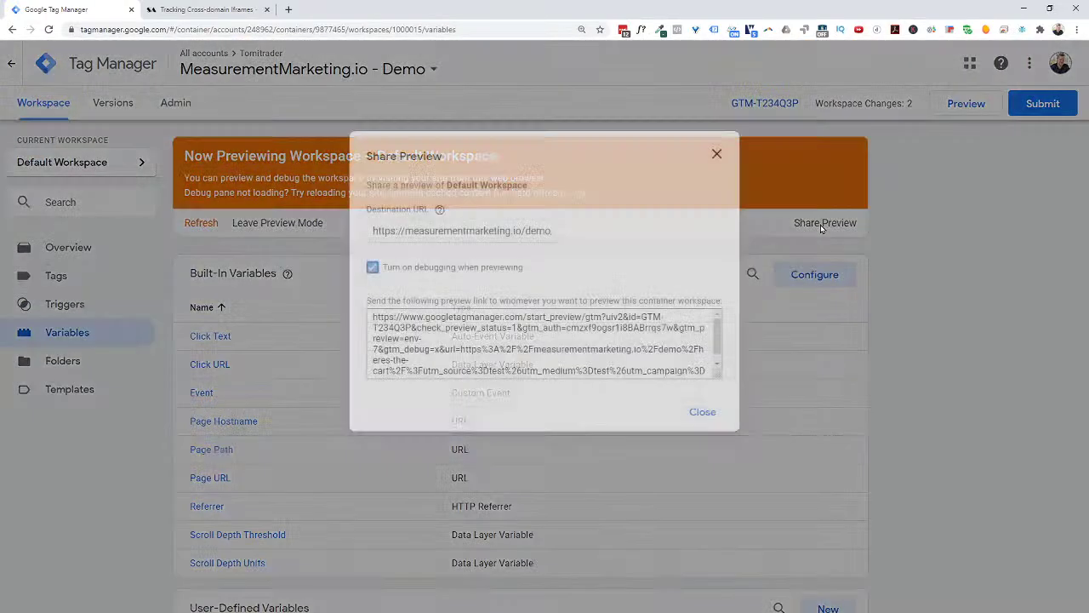
pyautogui.click(639, 359)
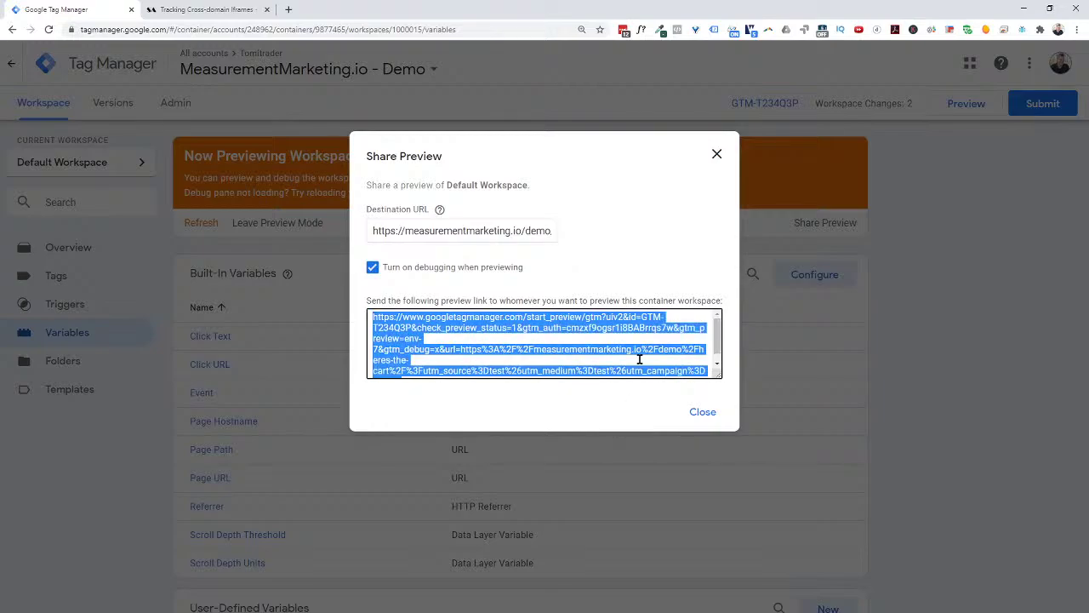
pyautogui.rightClick(565, 325)
pyautogui.click(593, 338)
# - Load the copied preview link in a new incognito window and follow its website link to the demo cart page
pyautogui.click(1076, 29)
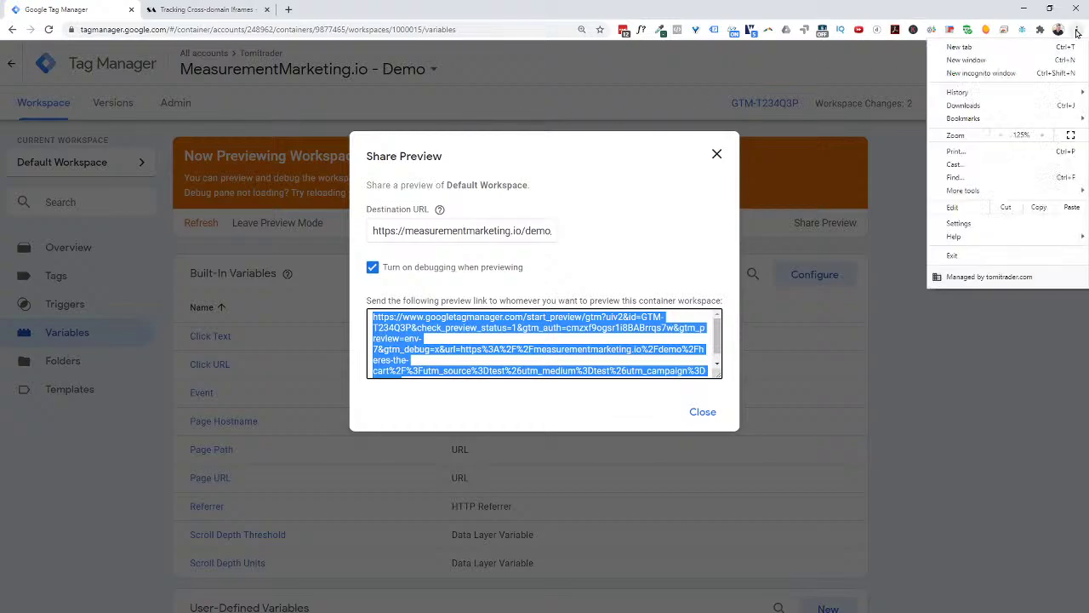
pyautogui.click(1022, 73)
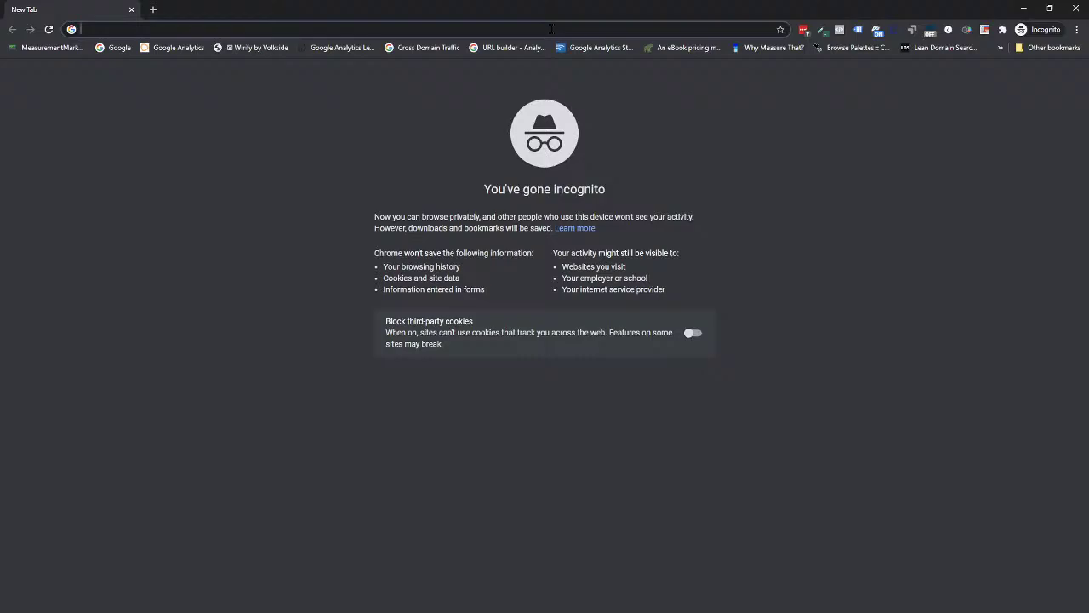
pyautogui.hotkey('ctrl', 'v')
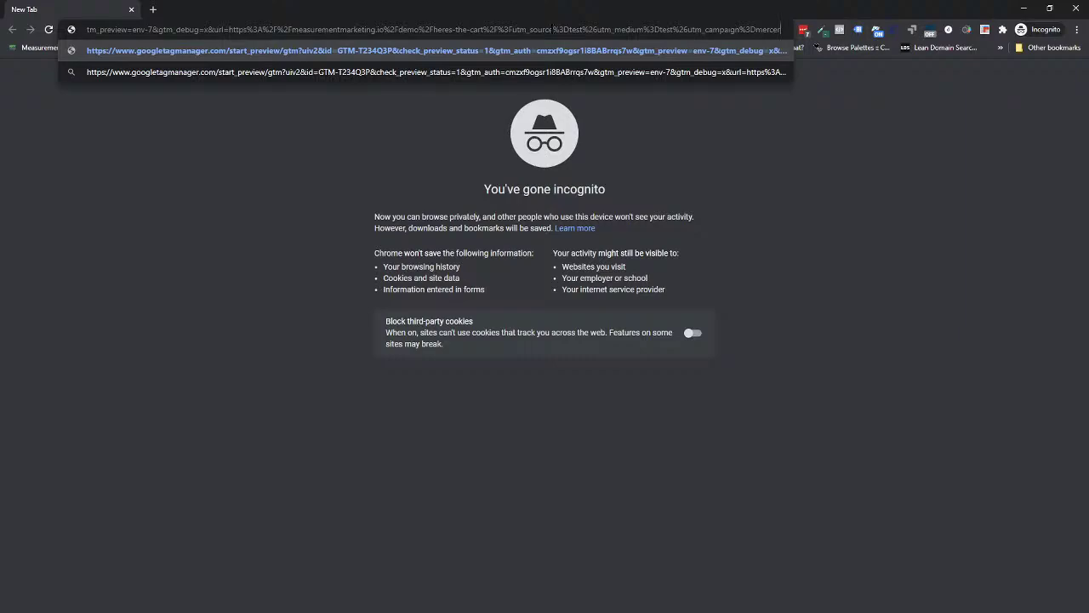
pyautogui.press('Return')
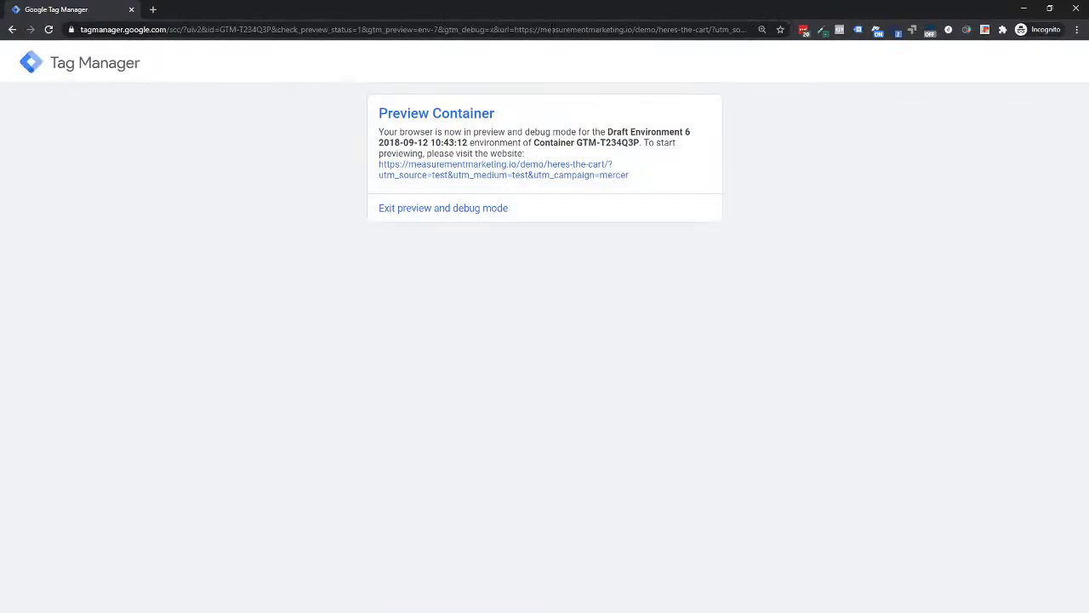
pyautogui.click(482, 168)
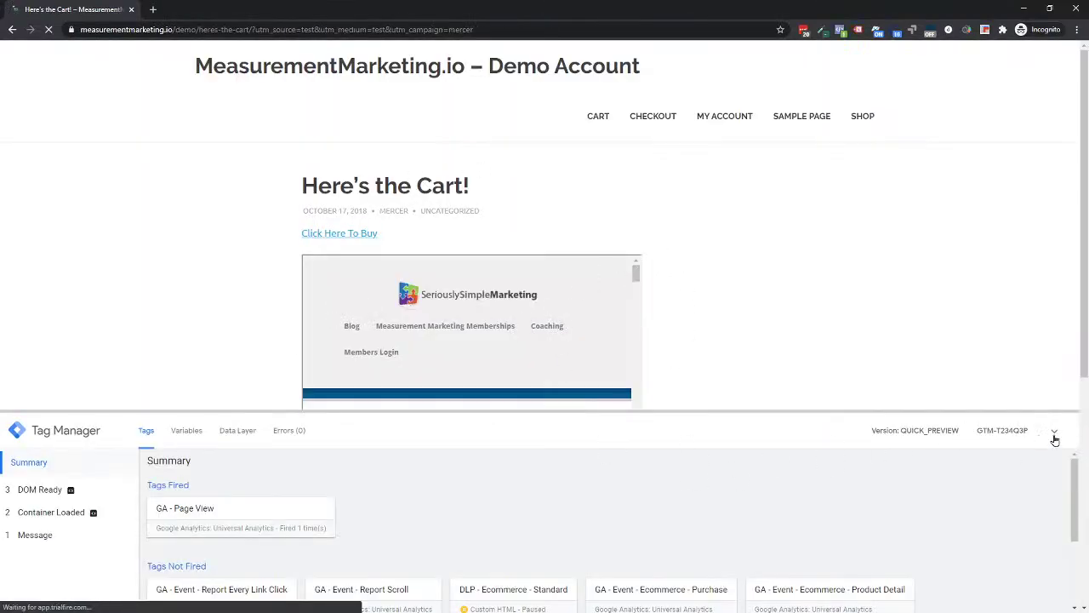
# - Minimize the Tag Manager debug pane on the cart page and open the developer tools' console
pyautogui.click(1055, 435)
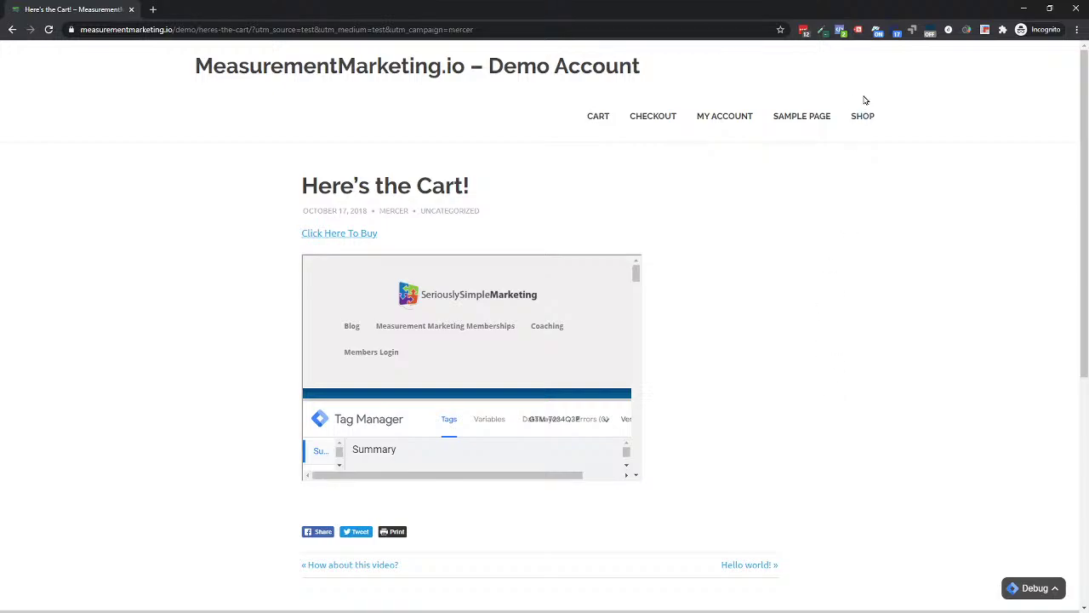
pyautogui.rightClick(719, 249)
pyautogui.click(750, 422)
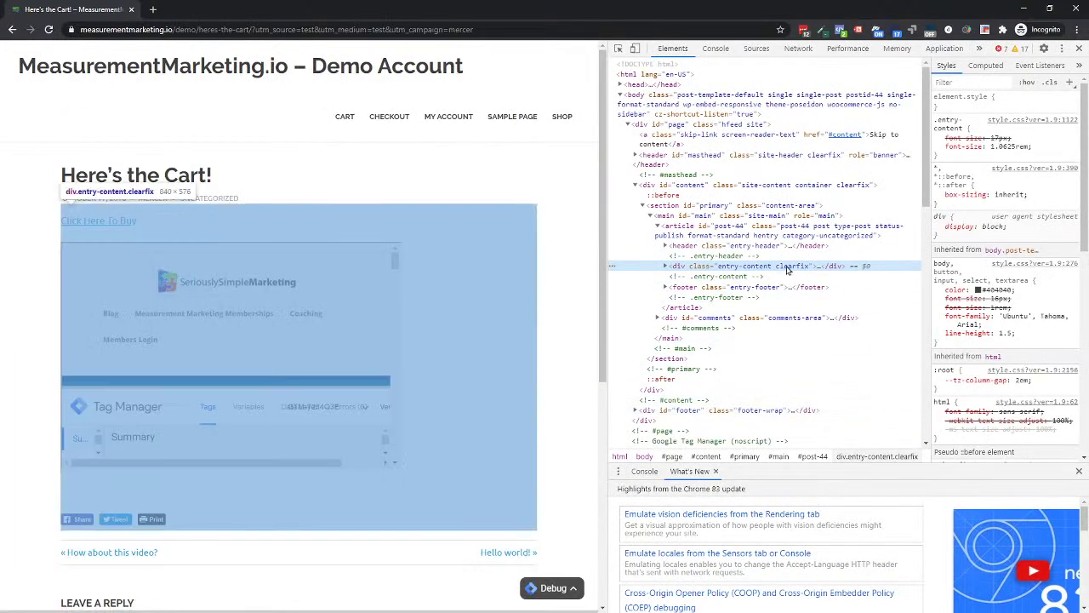
pyautogui.click(716, 49)
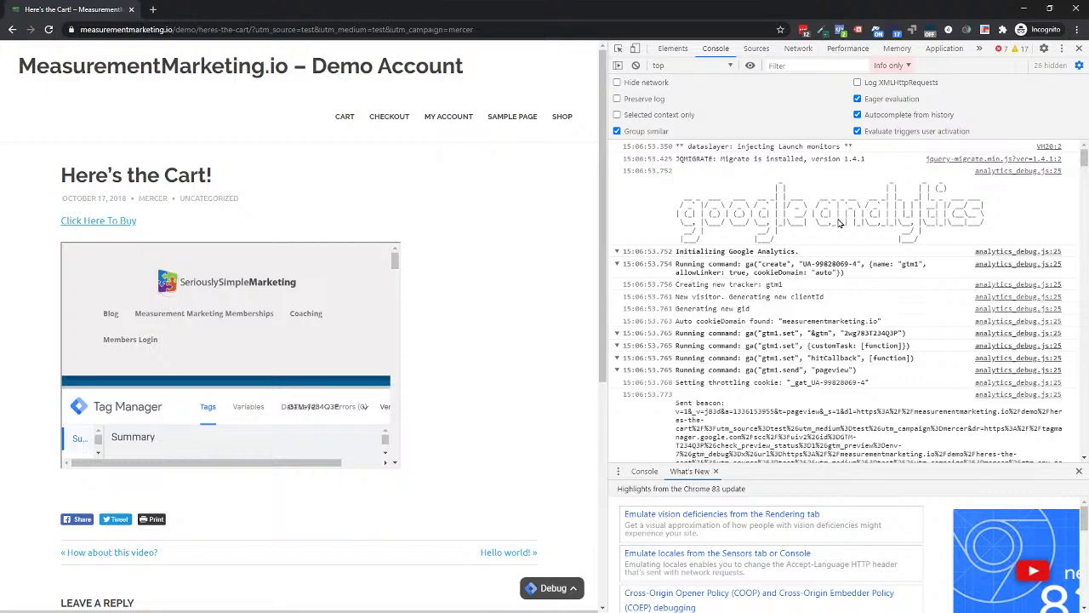
# - Examine the client ID and location of the cart page's pageview hit and the iframe's Outside Referral event in the console log
pyautogui.scroll(-4, 838, 223)
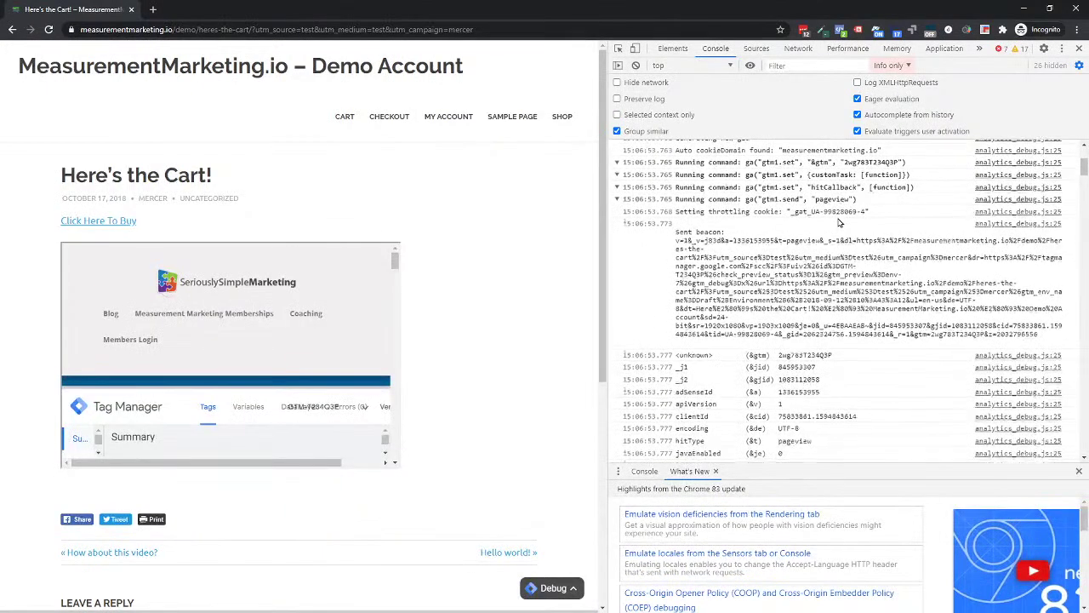
pyautogui.scroll(-1, 838, 223)
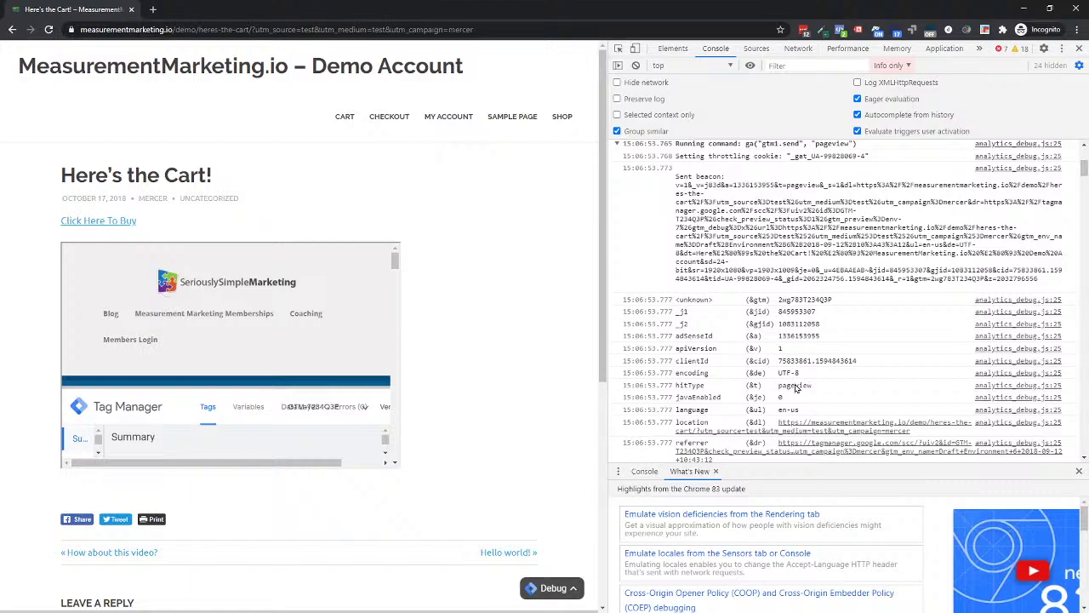
pyautogui.scroll(-1, 796, 388)
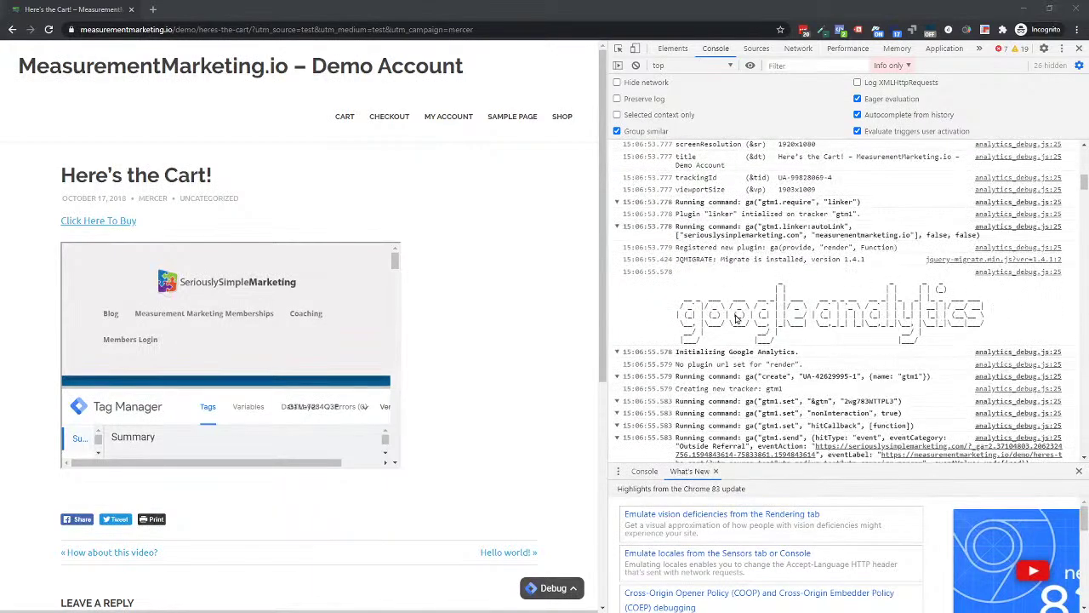
pyautogui.scroll(-5, 823, 265)
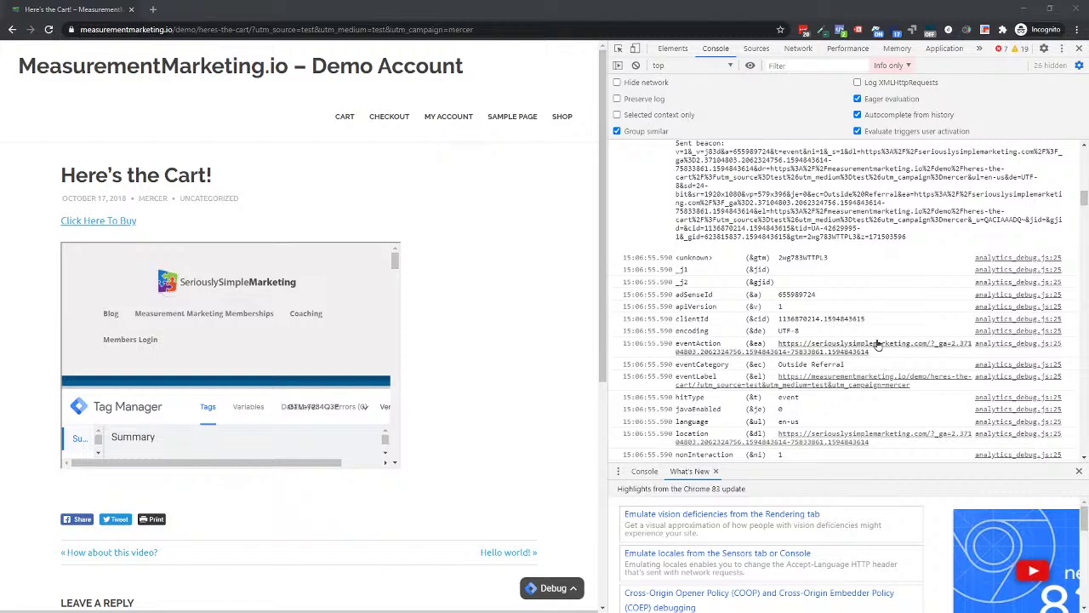
pyautogui.scroll(-2, 851, 357)
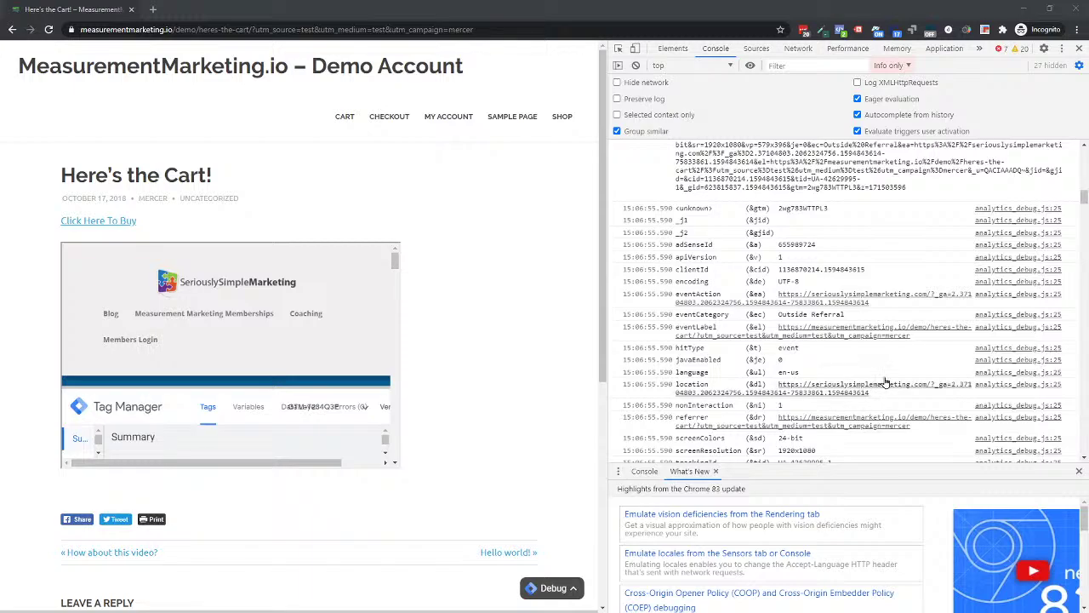
pyautogui.scroll(-4, 894, 341)
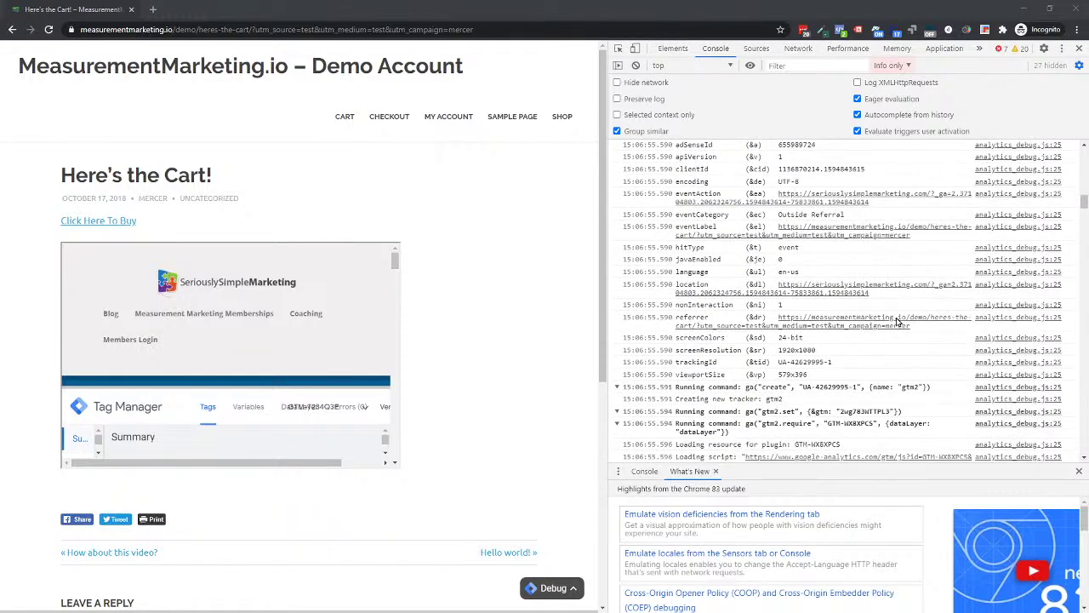
pyautogui.scroll(1, 876, 289)
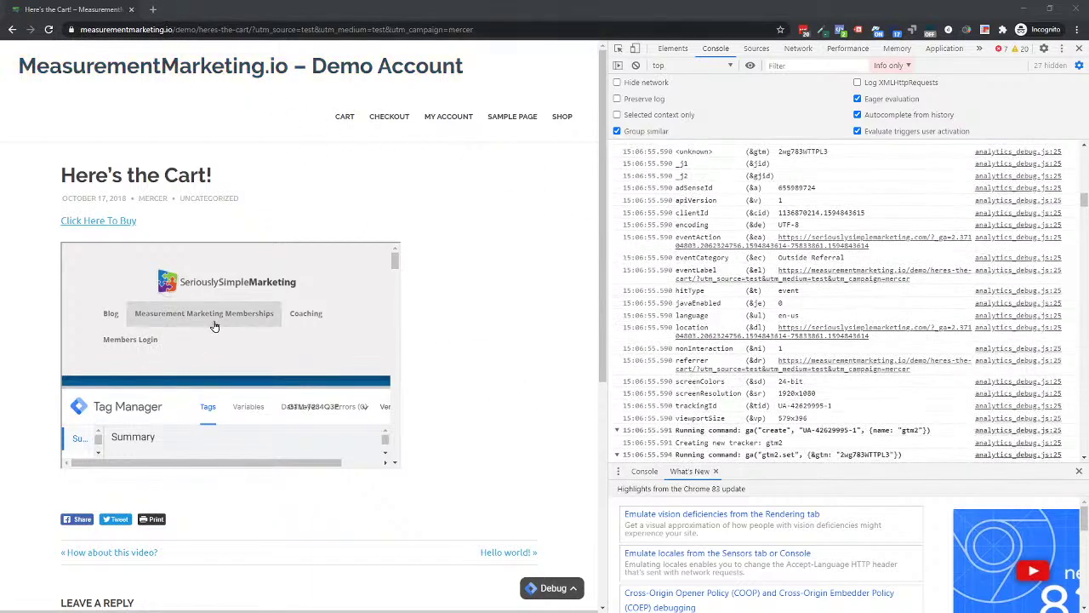
pyautogui.scroll(-5, 881, 346)
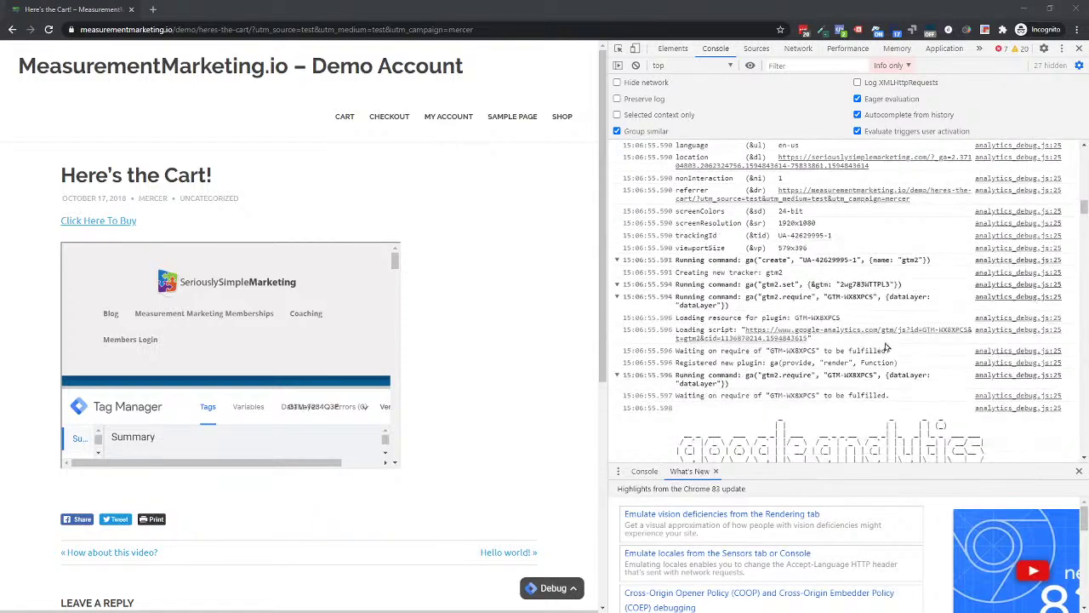
pyautogui.scroll(5, 903, 351)
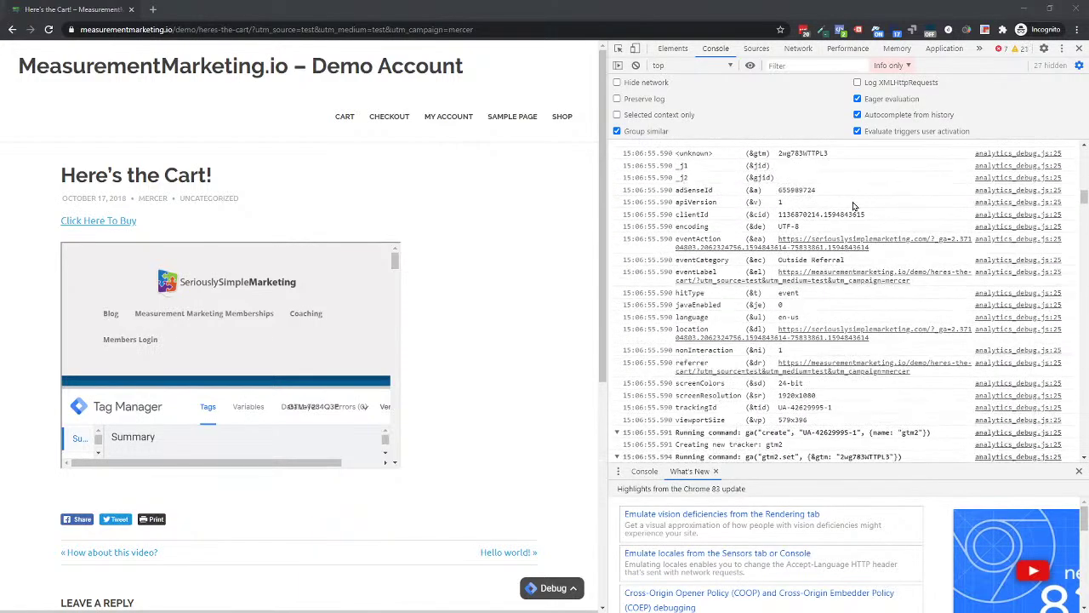
# - Compare the client IDs of the iframe's pageview hits with those of the cart page's hits across the console log
pyautogui.scroll(-10, 877, 225)
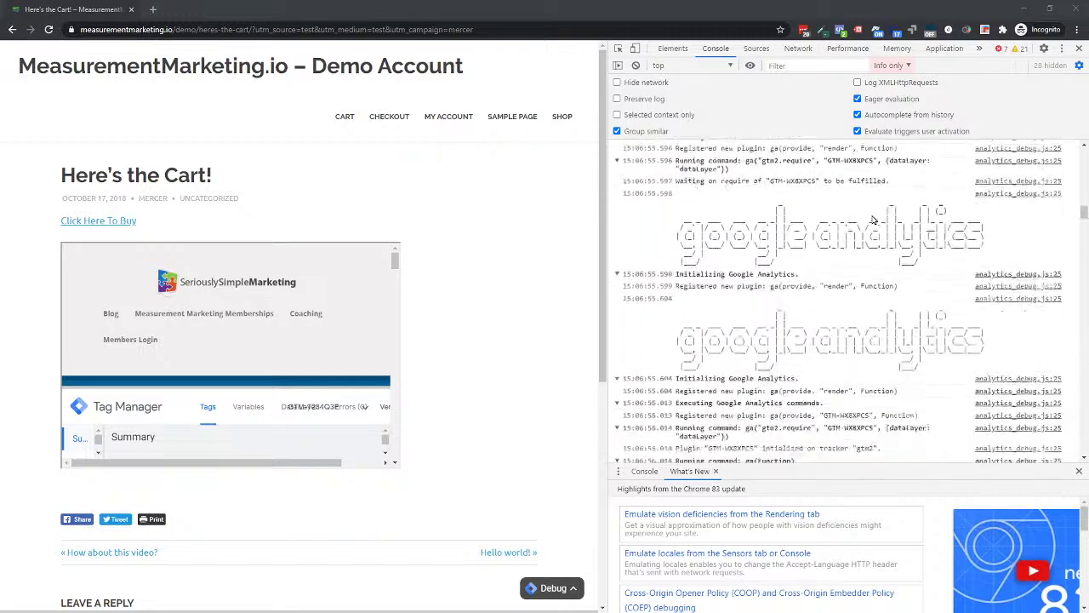
pyautogui.scroll(-3, 897, 258)
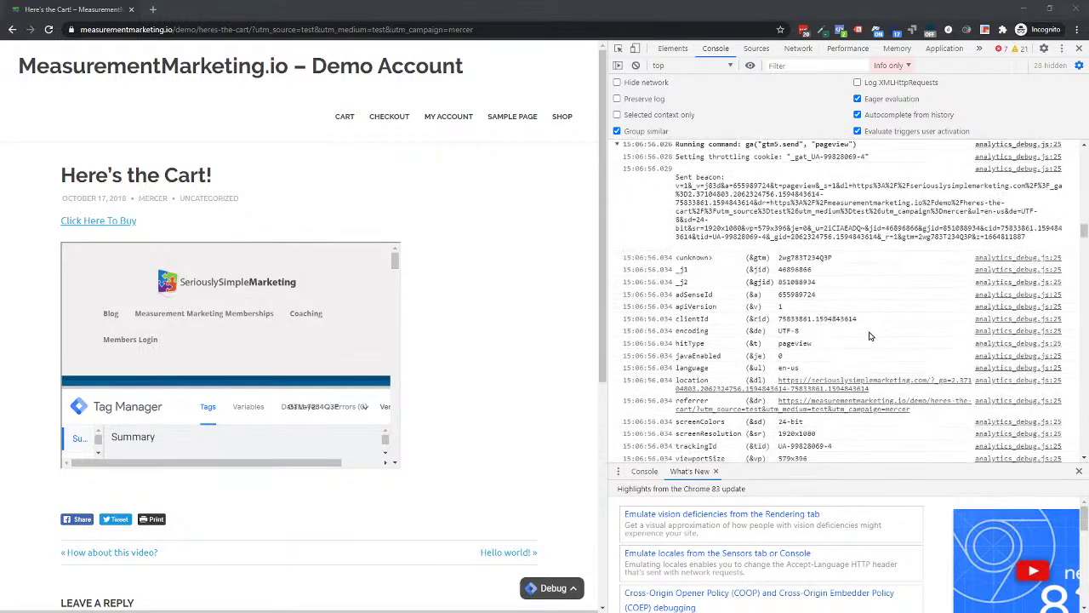
pyautogui.scroll(-2, 885, 356)
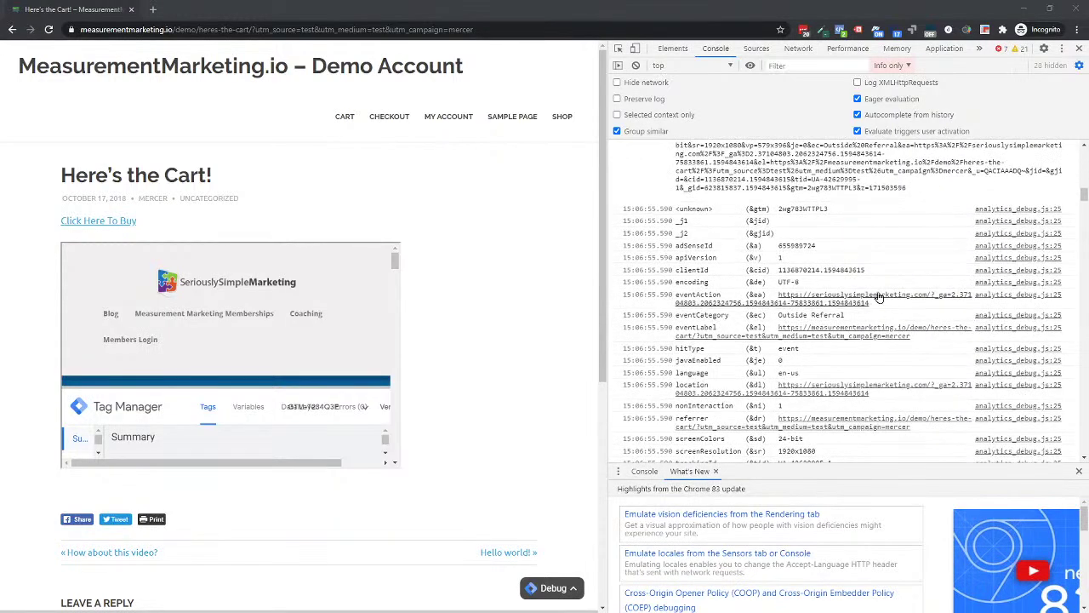
pyautogui.scroll(-1, 876, 297)
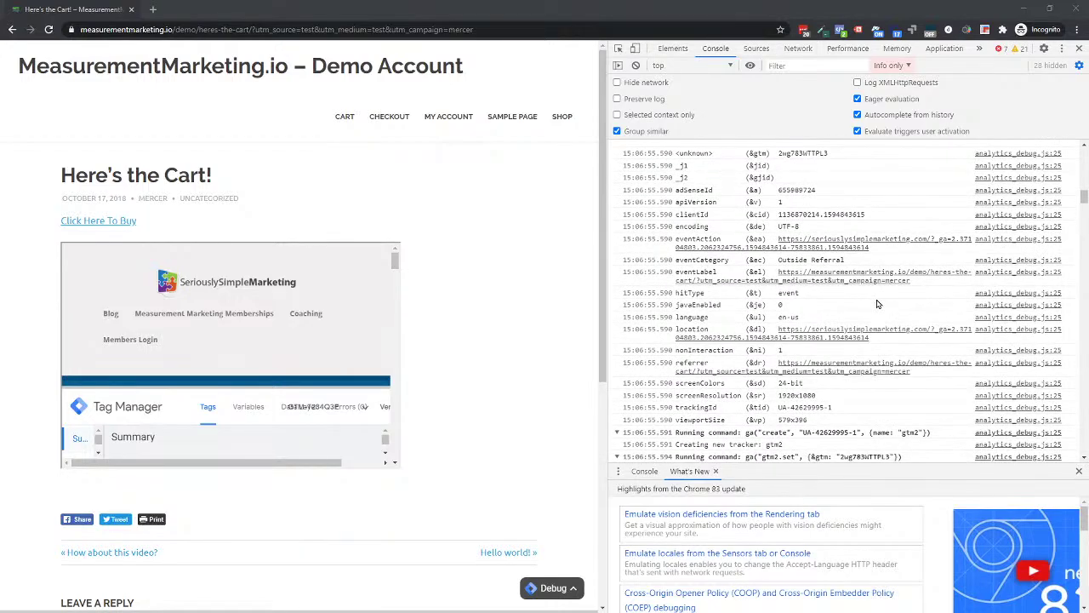
pyautogui.scroll(5, 879, 304)
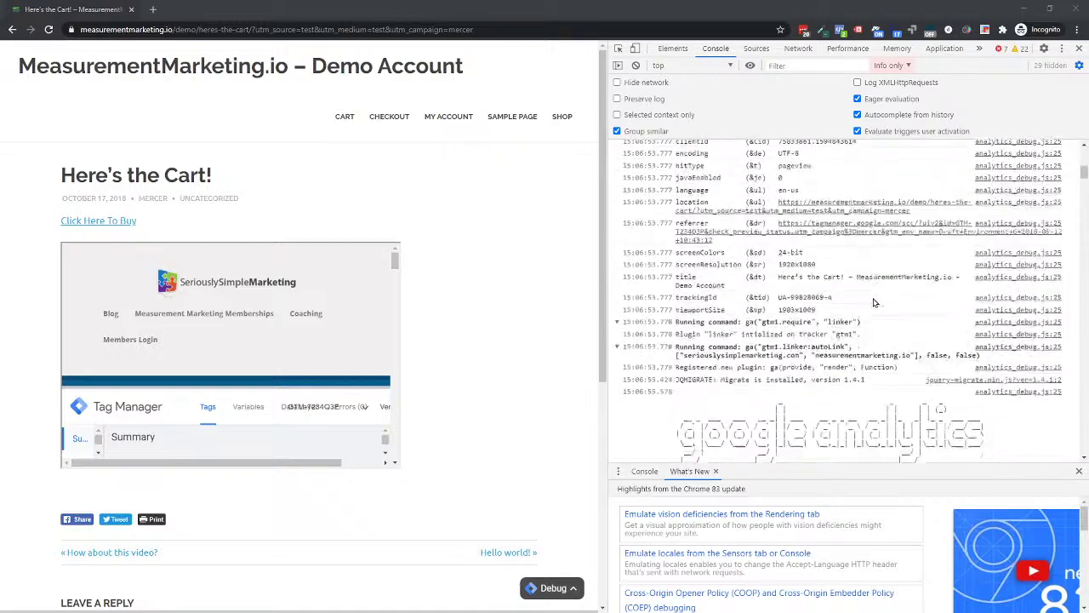
pyautogui.scroll(-10, 873, 301)
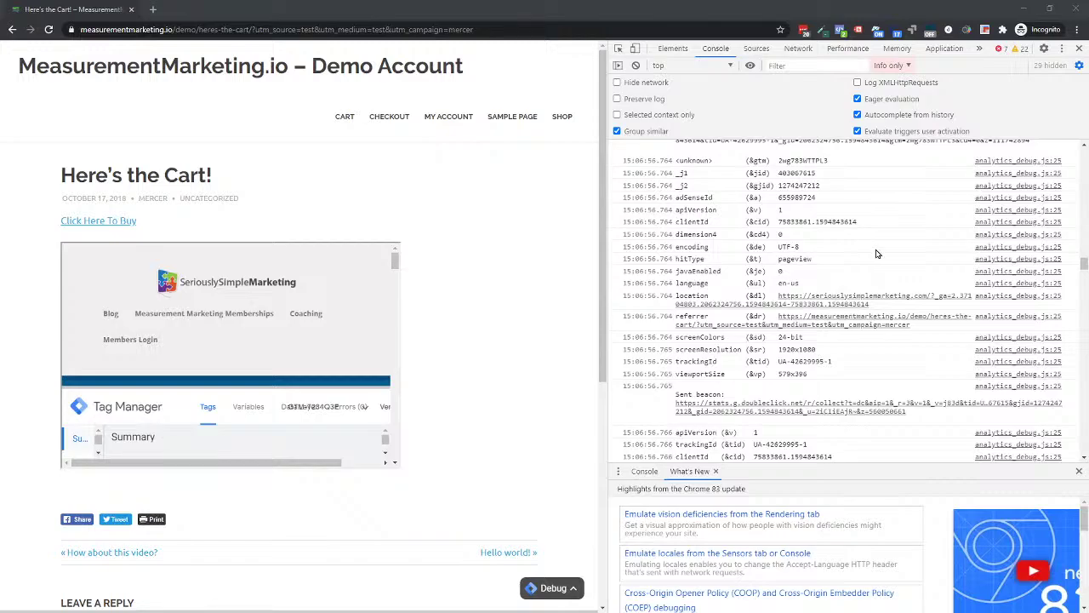
pyautogui.scroll(-8, 877, 254)
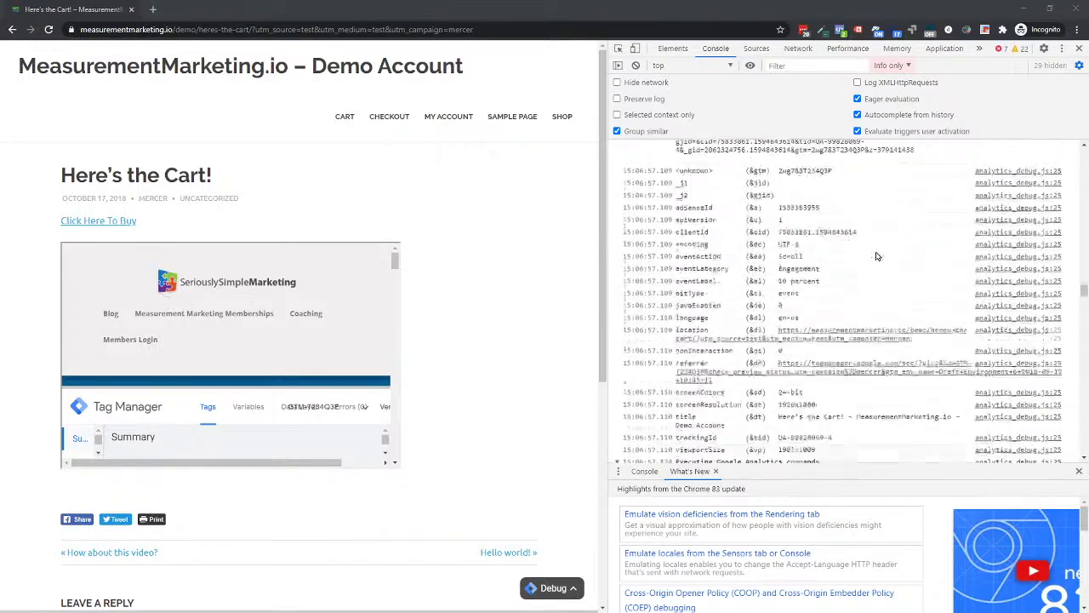
pyautogui.scroll(-2, 877, 256)
pyautogui.scroll(3, 867, 290)
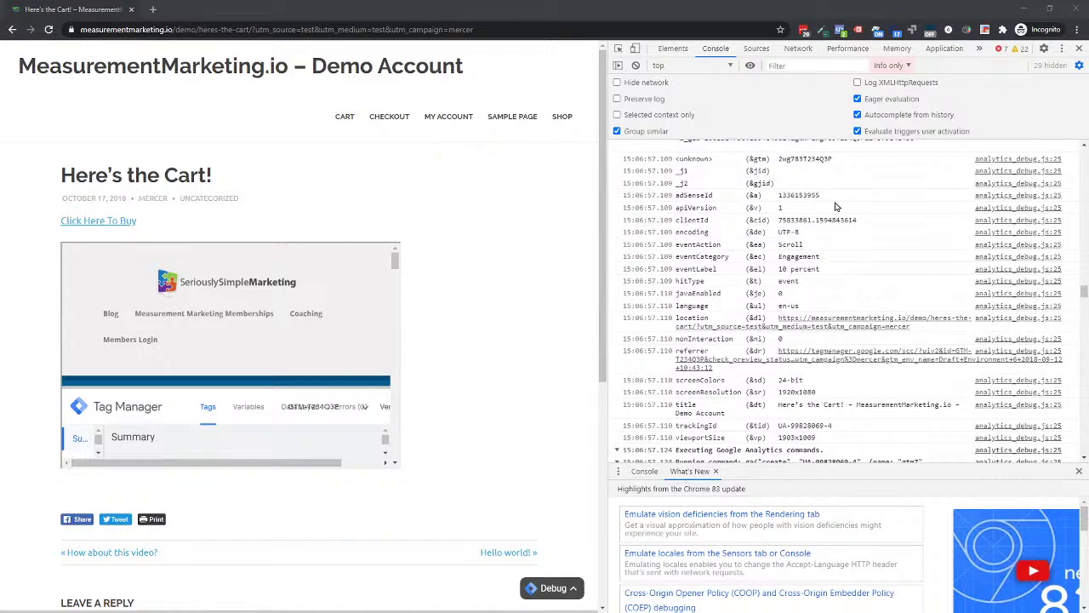
pyautogui.scroll(15, 843, 258)
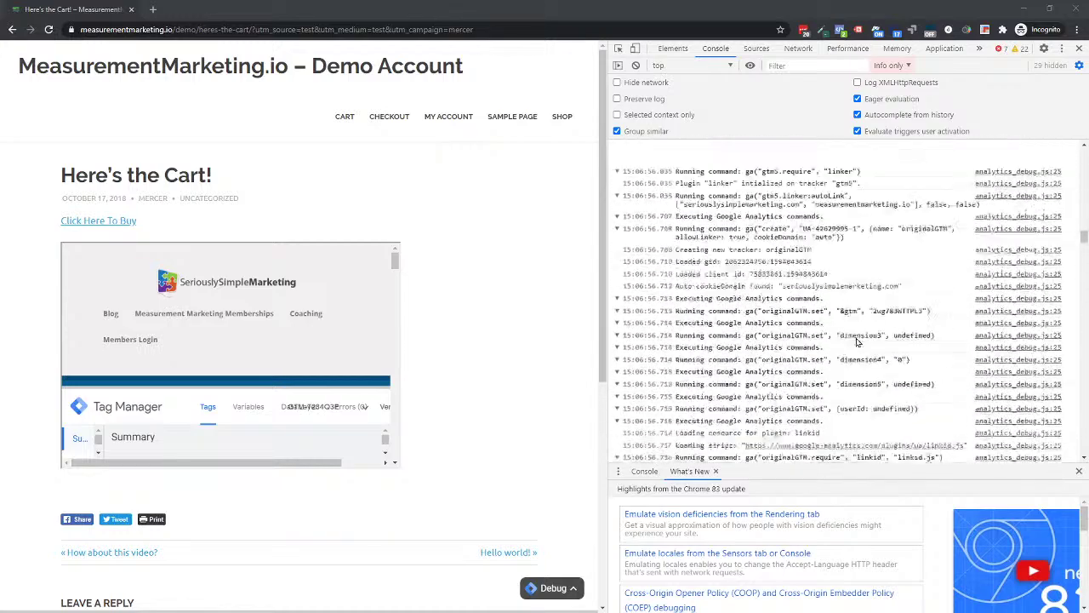
# - Check the location and tracking ID of the cart page's initial pageview hit in the console log
pyautogui.scroll(-4, 857, 343)
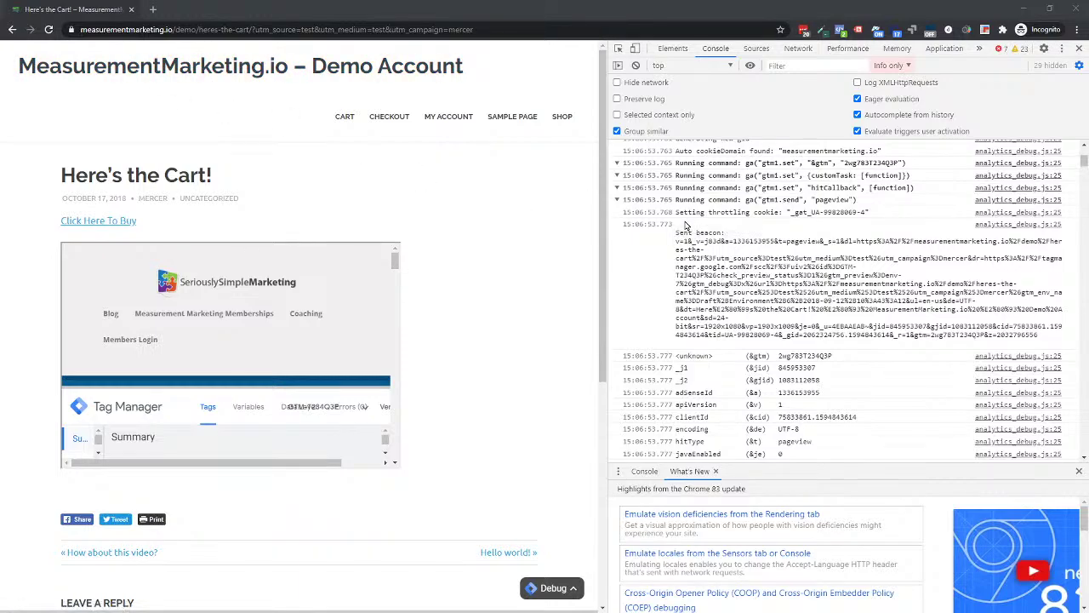
pyautogui.scroll(-3, 800, 256)
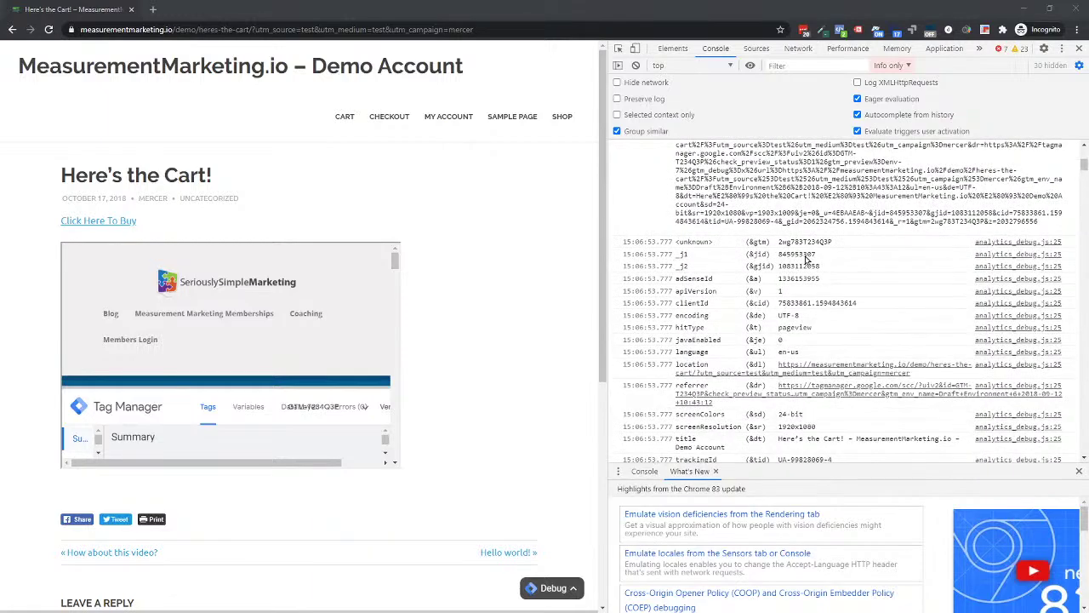
pyautogui.scroll(-3, 807, 259)
pyautogui.scroll(1, 852, 262)
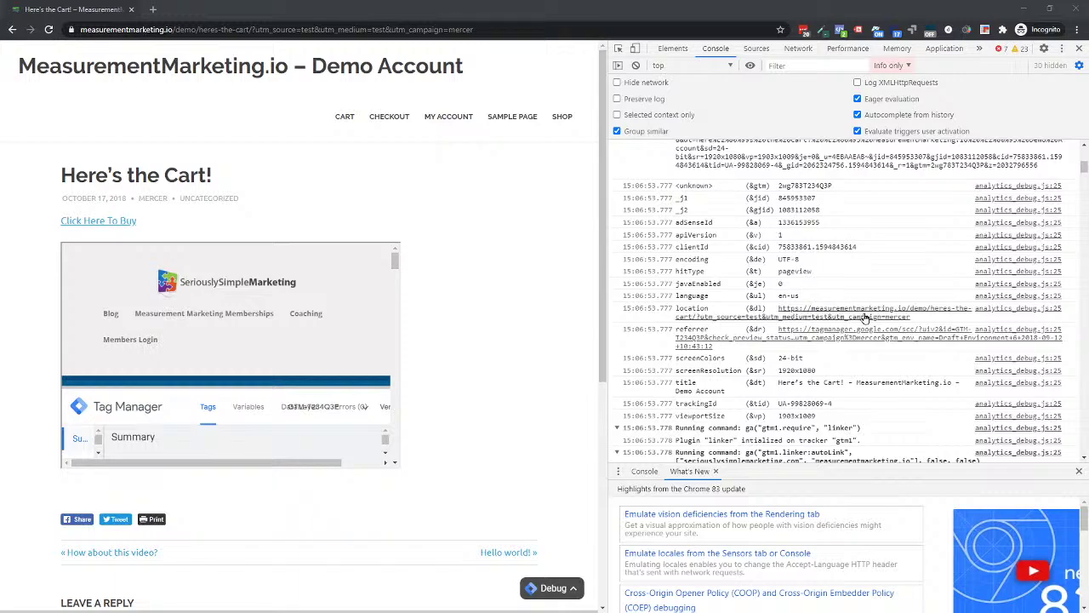
pyautogui.moveTo(832, 403); pyautogui.dragTo(781, 410)
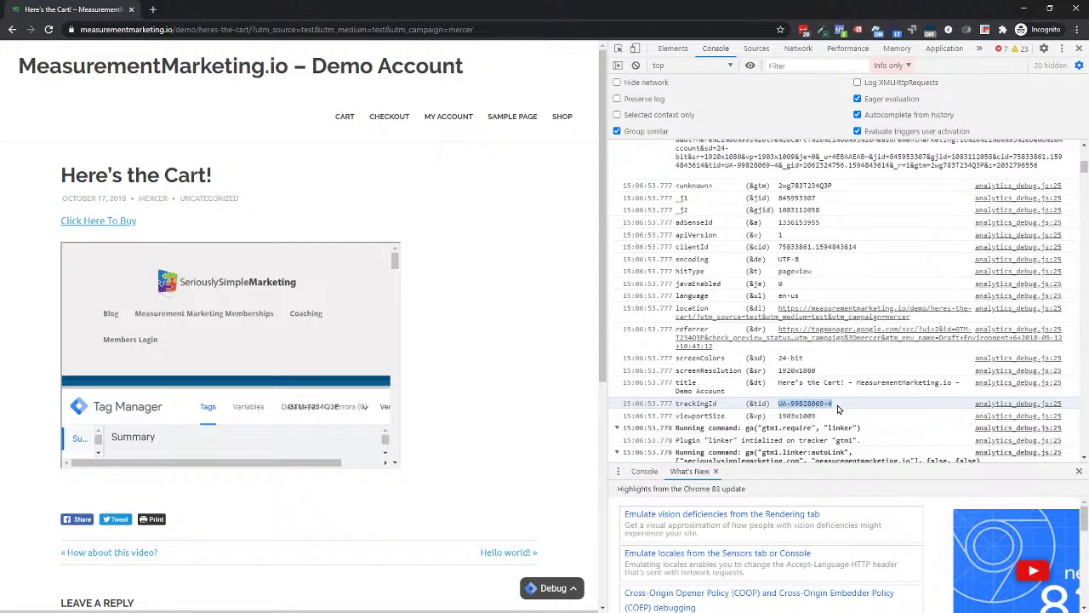
pyautogui.click(839, 409)
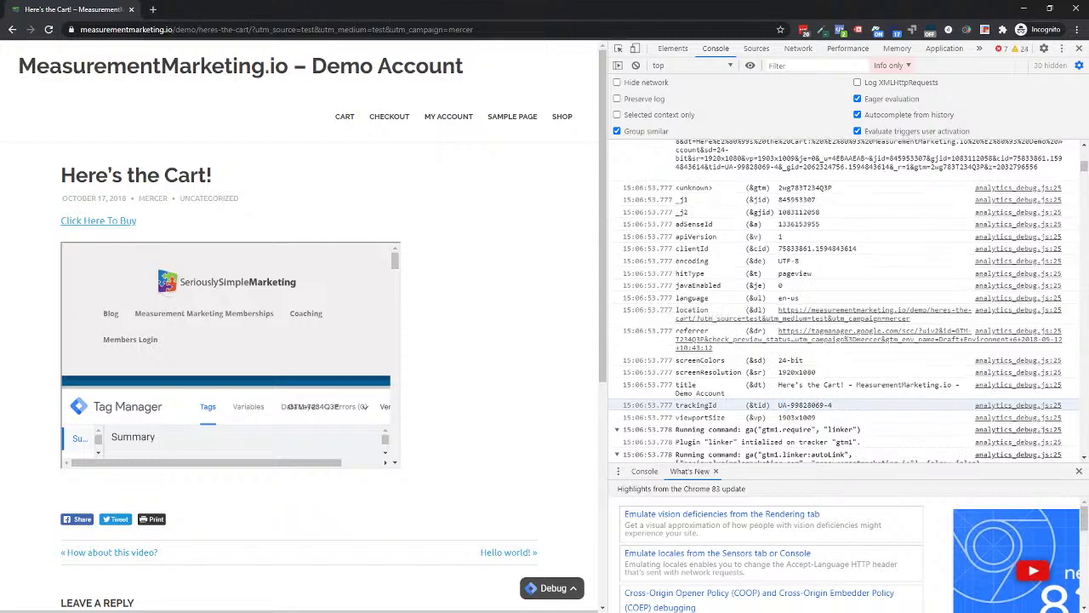
pyautogui.hotkey('alt', 'Tab')
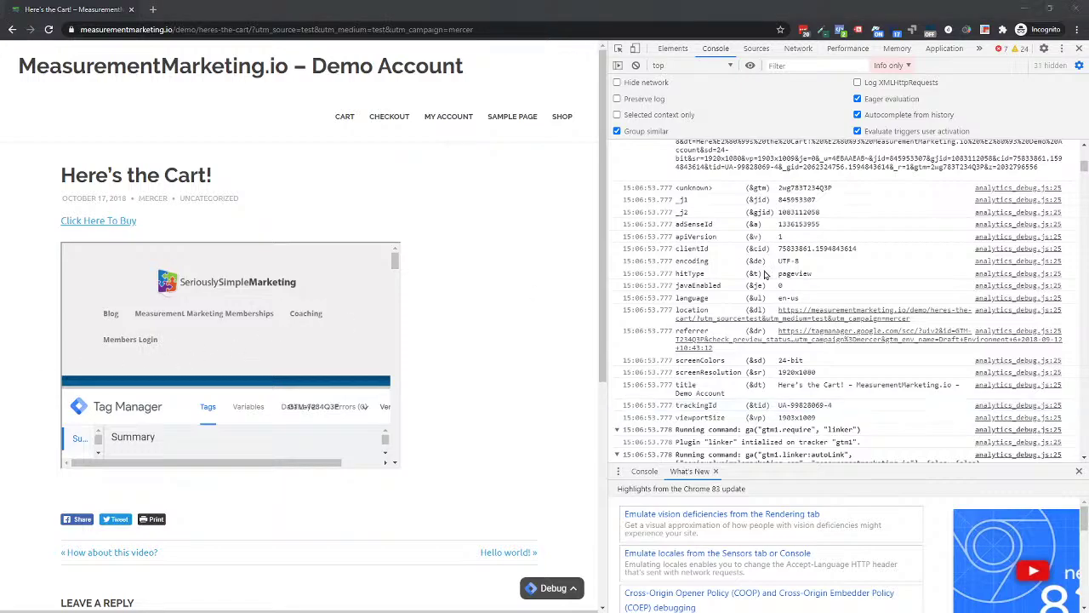
# - Inspect the hit type, tracking ID and client ID of the iframe's Outside Referral event in the console log
pyautogui.scroll(-4, 764, 274)
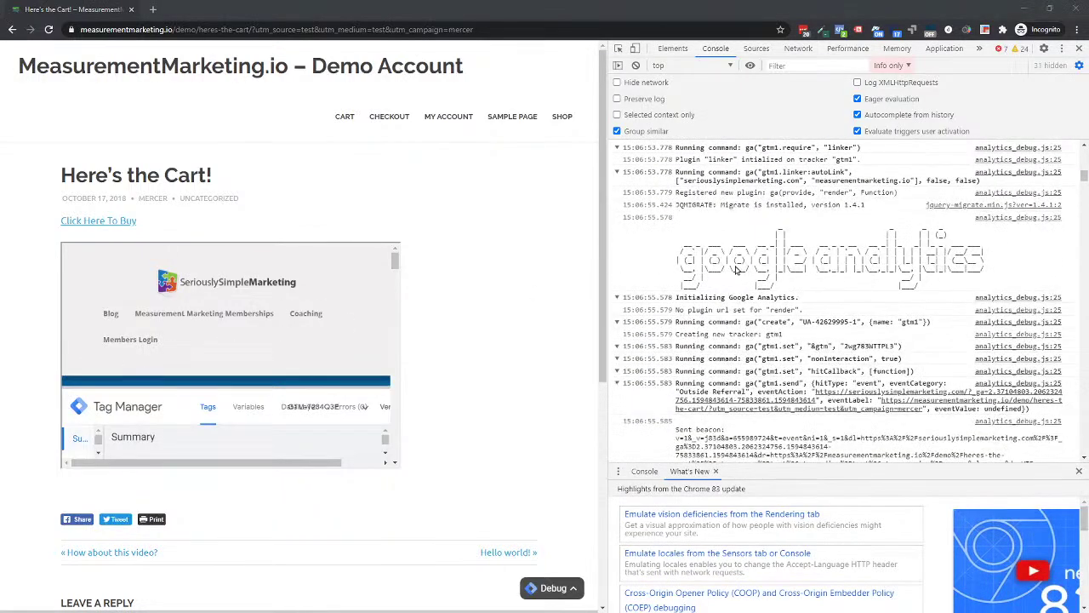
pyautogui.scroll(-5, 849, 271)
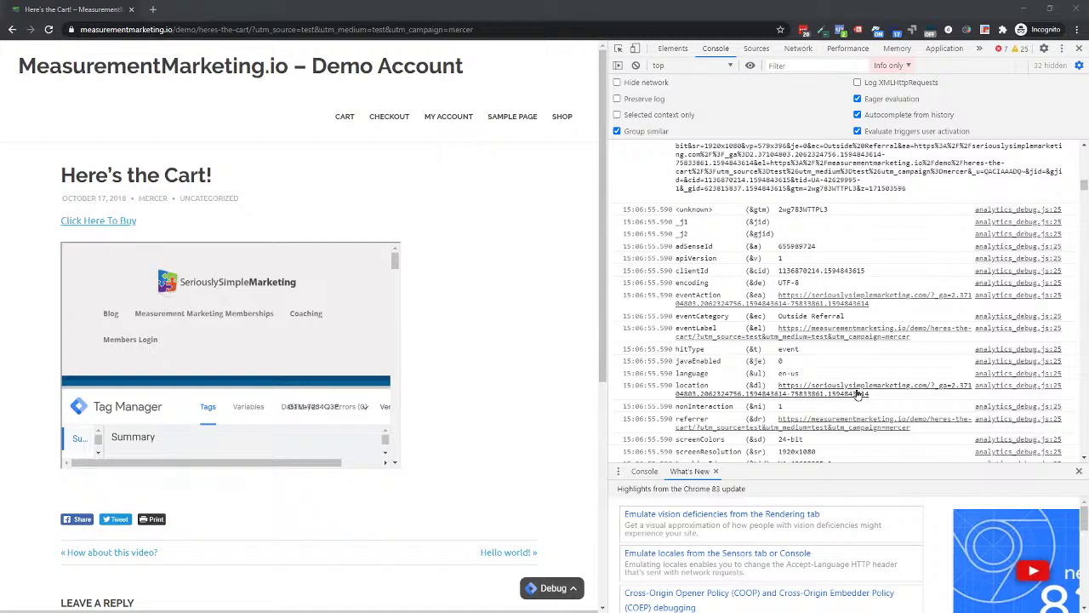
pyautogui.moveTo(776, 350); pyautogui.dragTo(808, 353)
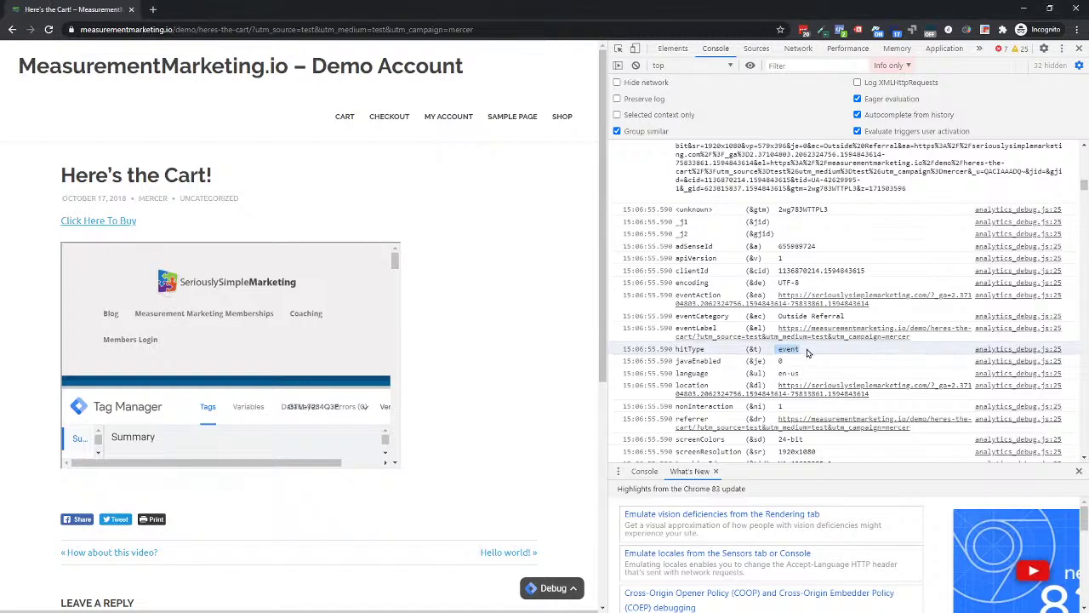
pyautogui.click(808, 352)
pyautogui.scroll(-1, 809, 353)
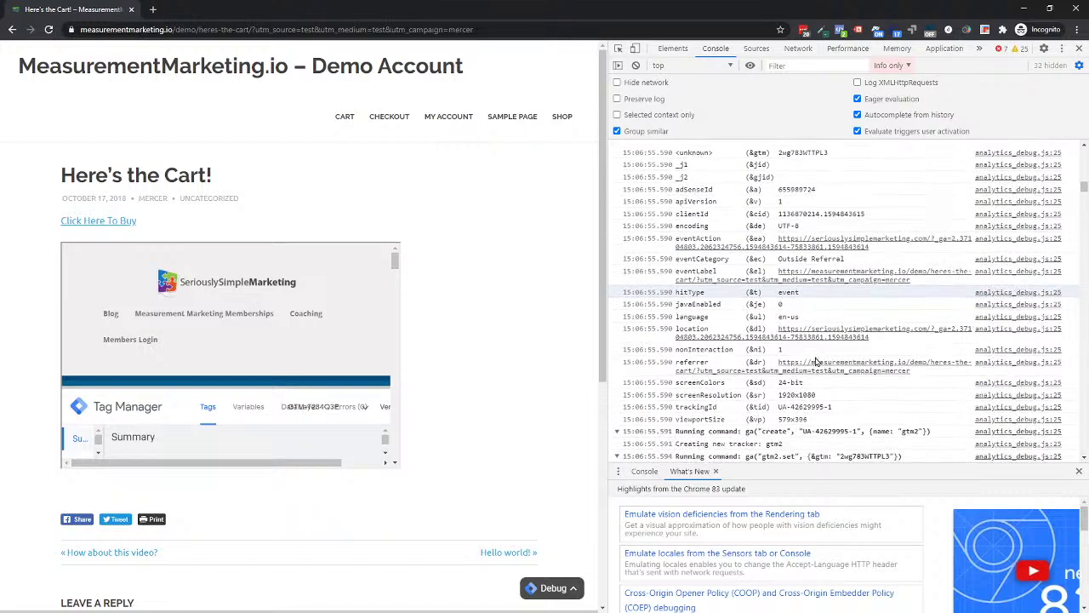
pyautogui.moveTo(834, 408); pyautogui.dragTo(778, 414)
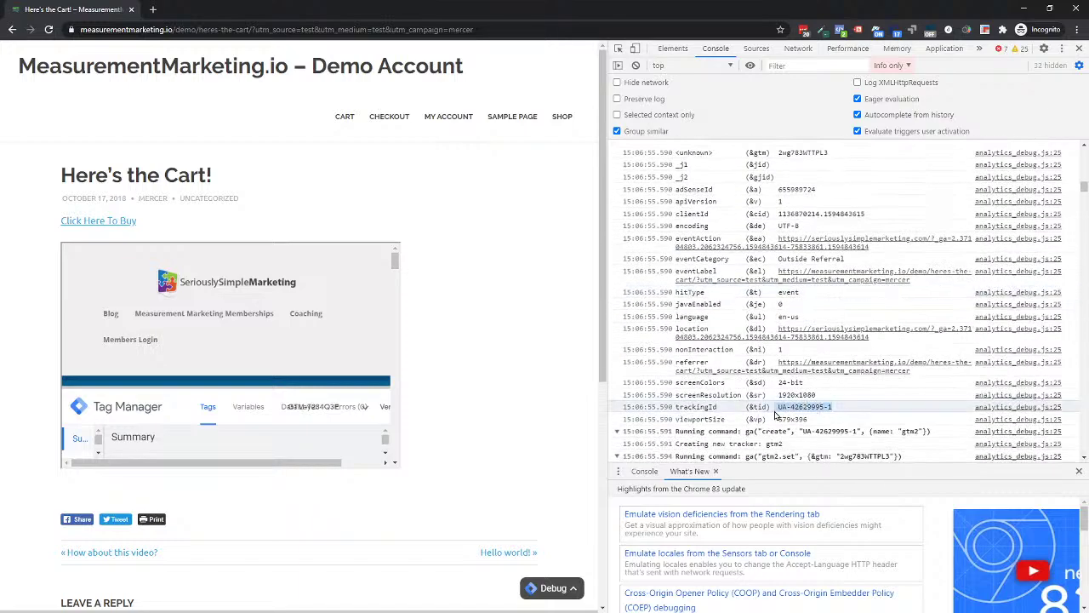
pyautogui.moveTo(868, 214); pyautogui.dragTo(820, 220)
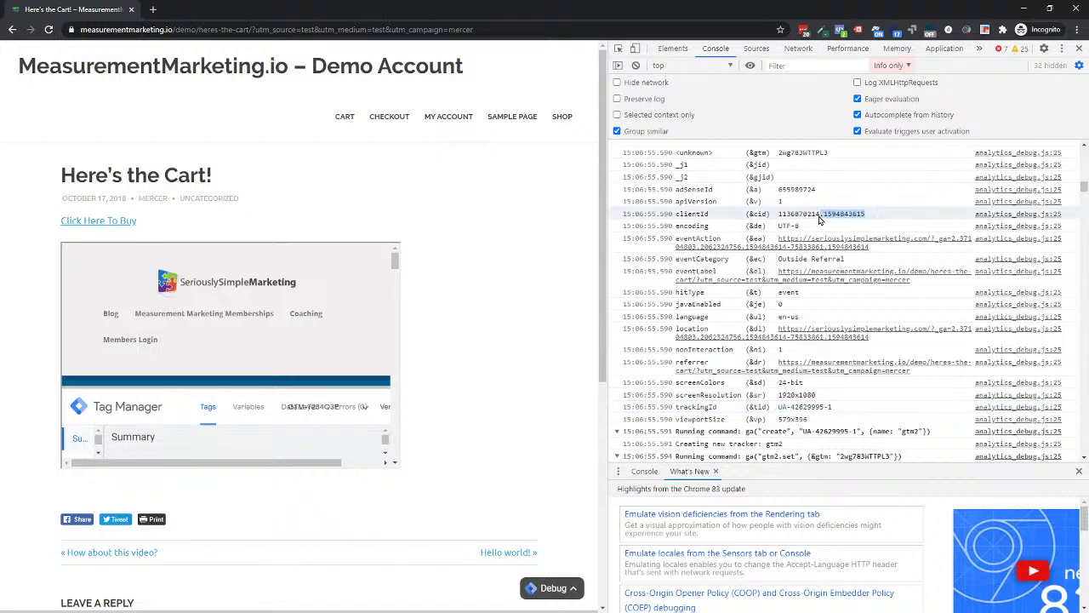
pyautogui.moveTo(843, 407); pyautogui.dragTo(779, 415)
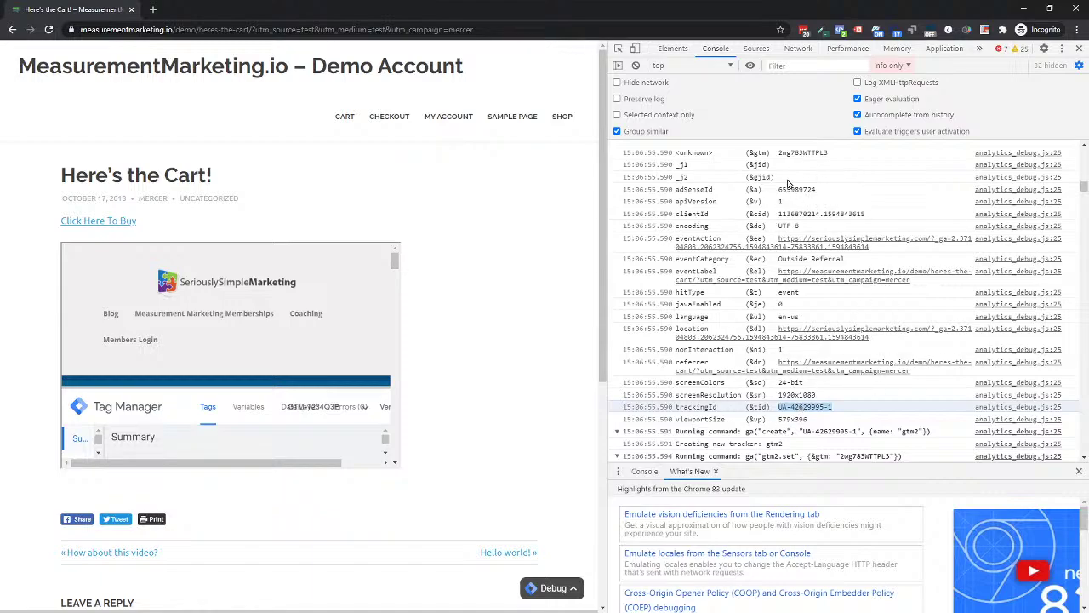
pyautogui.moveTo(865, 215); pyautogui.dragTo(823, 215)
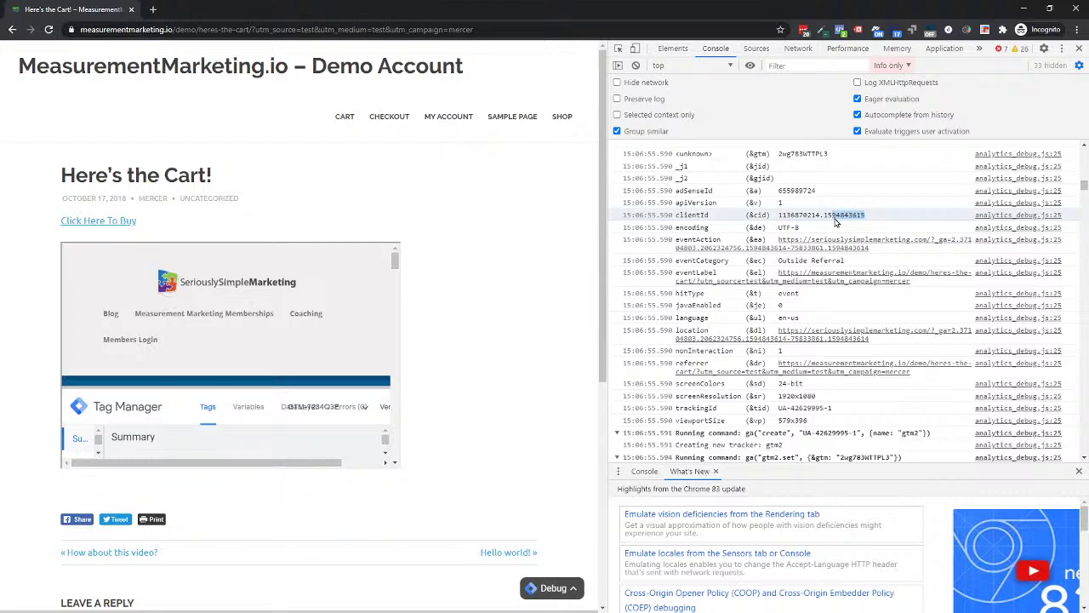
pyautogui.scroll(-1, 885, 239)
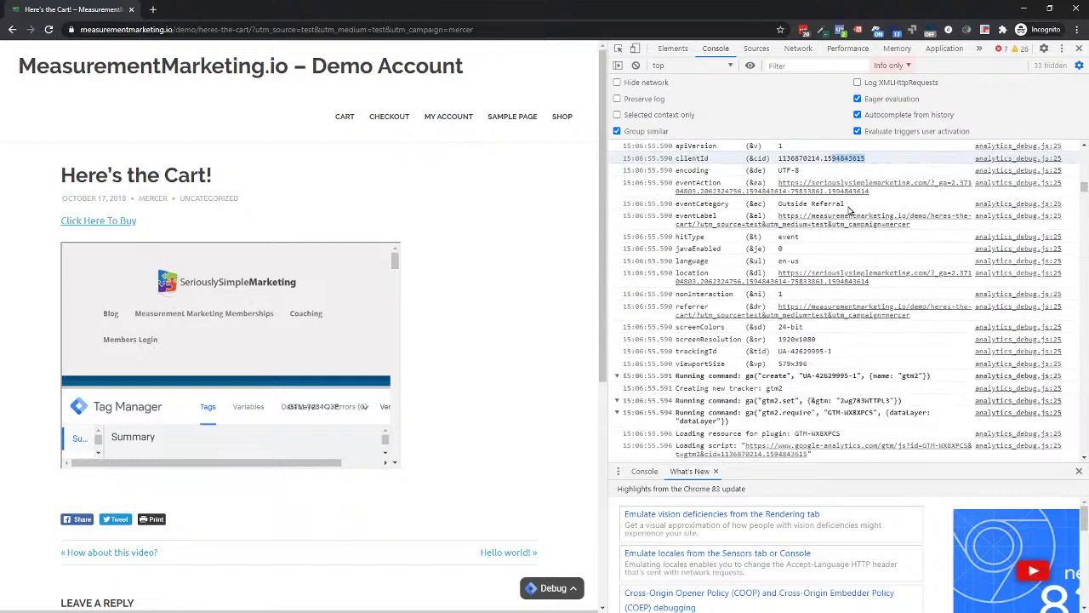
pyautogui.moveTo(852, 357); pyautogui.dragTo(779, 360)
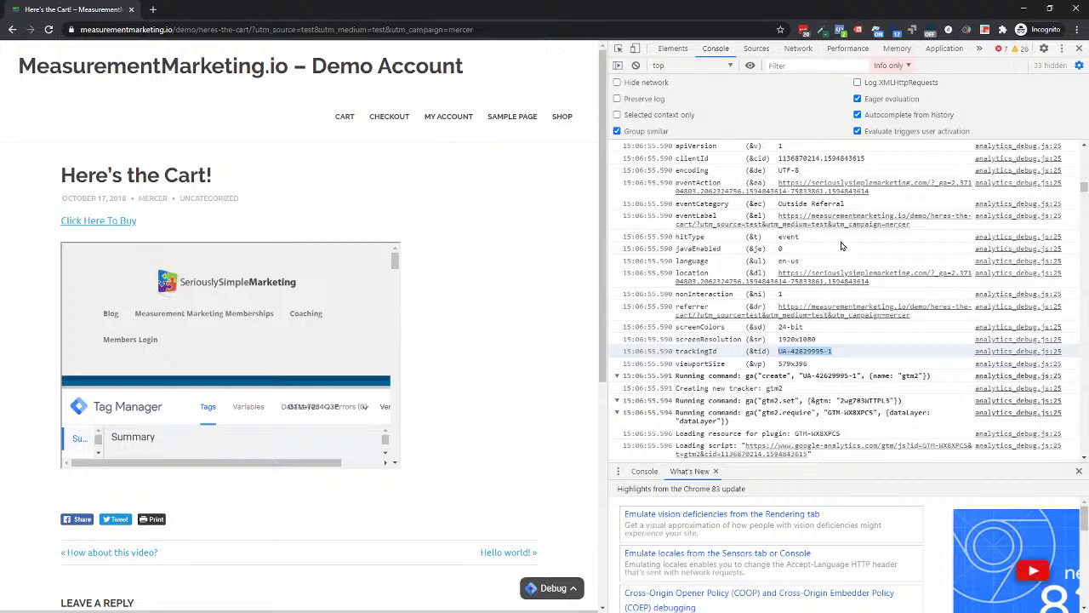
# - Inspect the hit type, location and tracking ID of the iframe's first pageview hit in the console log
pyautogui.scroll(-3, 843, 243)
pyautogui.scroll(-7, 838, 244)
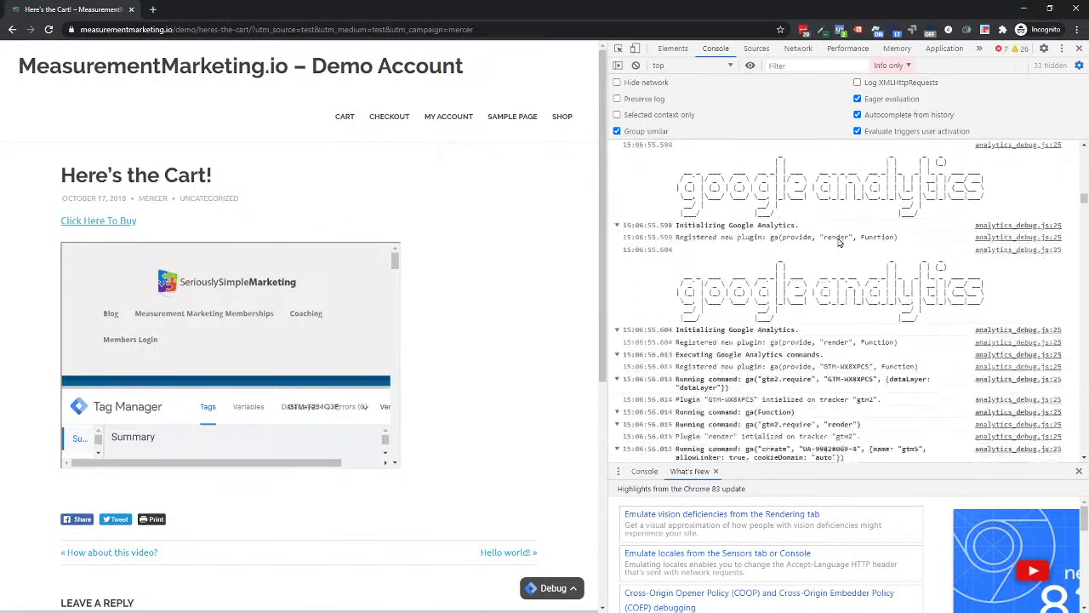
pyautogui.scroll(-5, 838, 244)
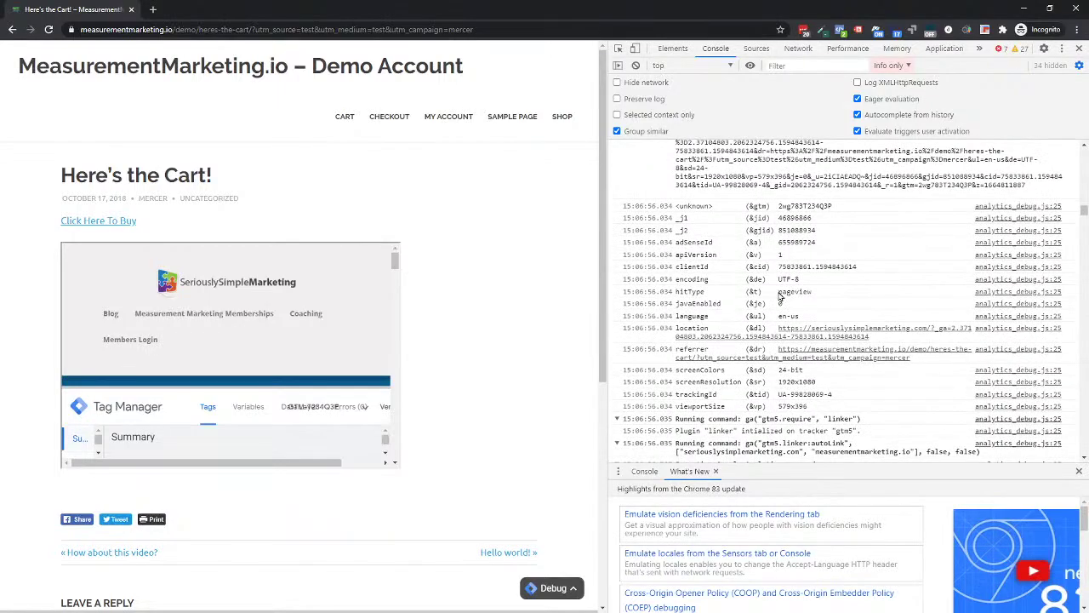
pyautogui.doubleClick(790, 292)
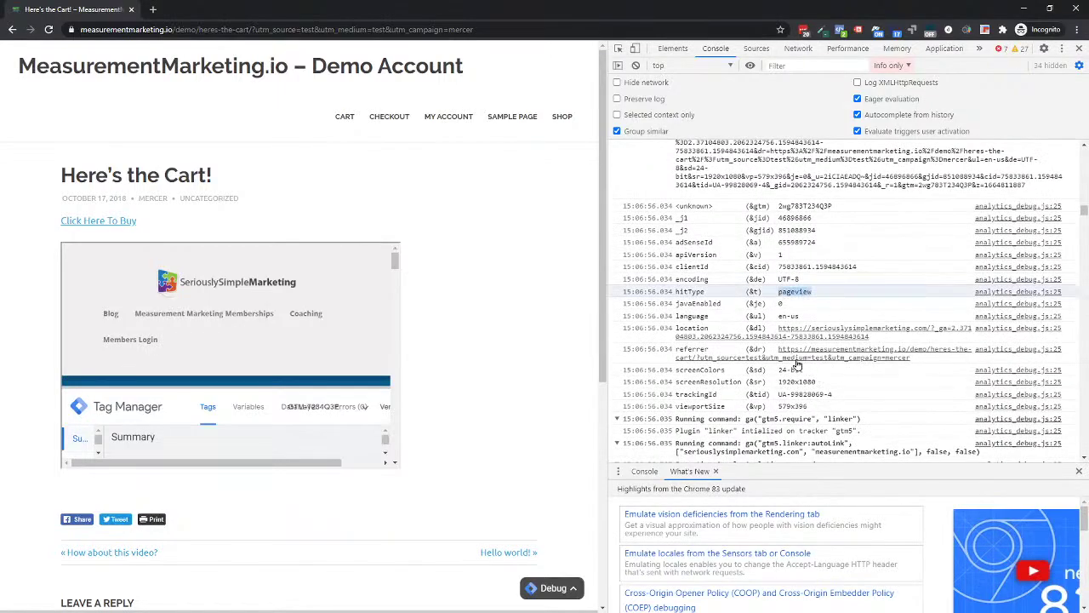
pyautogui.moveTo(777, 330); pyautogui.dragTo(870, 338)
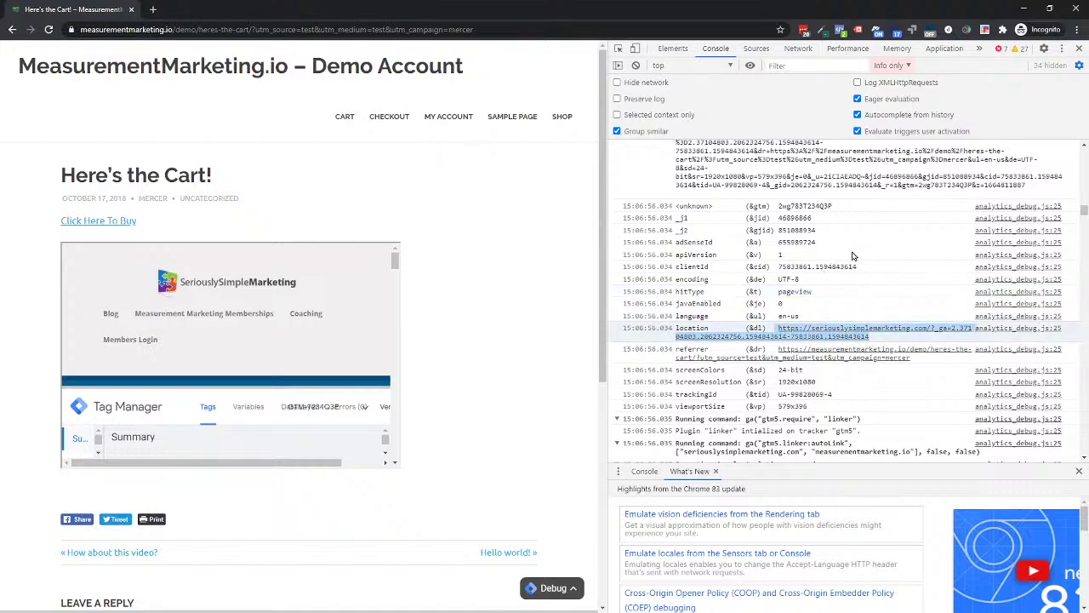
pyautogui.moveTo(834, 395); pyautogui.dragTo(778, 395)
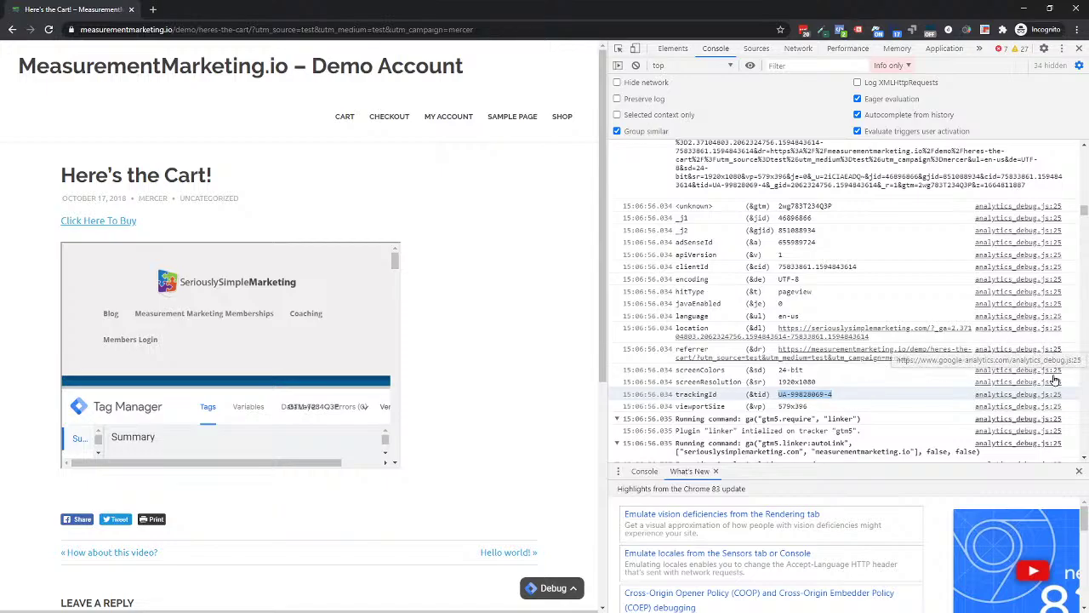
# - Go back to the cart page's initial pageview hit and check its hit type, client ID, location and tracking ID
pyautogui.moveTo(1084, 209); pyautogui.dragTo(1084, 154)
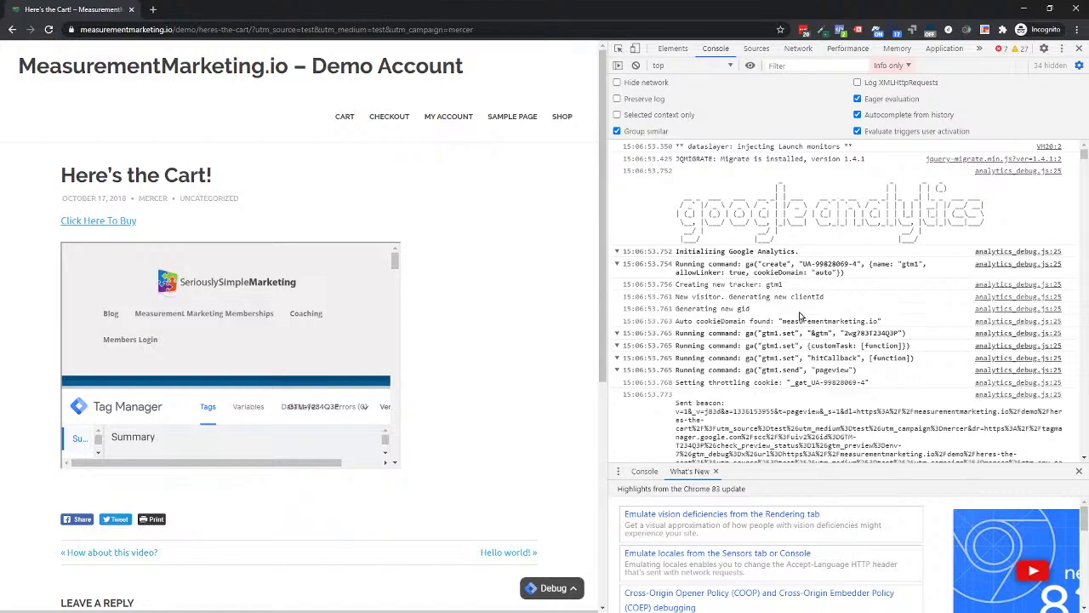
pyautogui.scroll(-5, 817, 271)
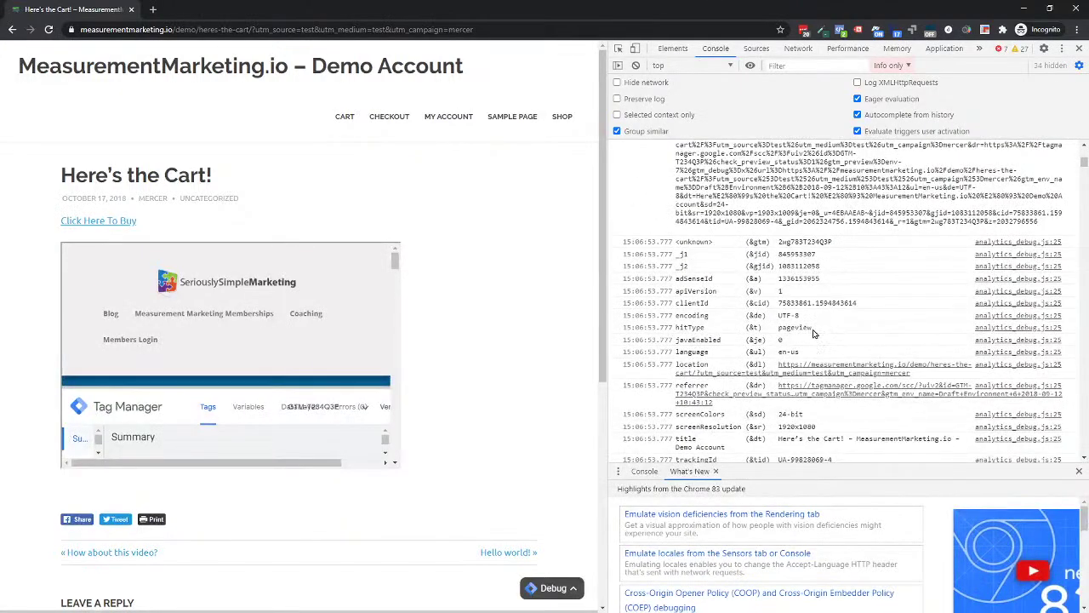
pyautogui.moveTo(813, 328); pyautogui.dragTo(776, 333)
pyautogui.moveTo(866, 309); pyautogui.dragTo(836, 310)
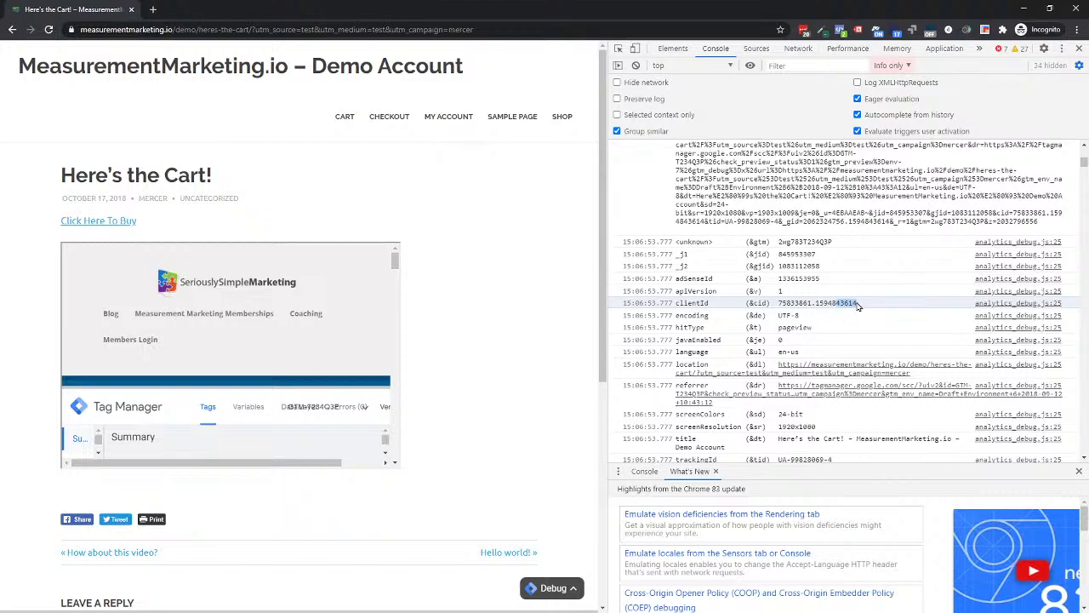
pyautogui.scroll(-2, 860, 307)
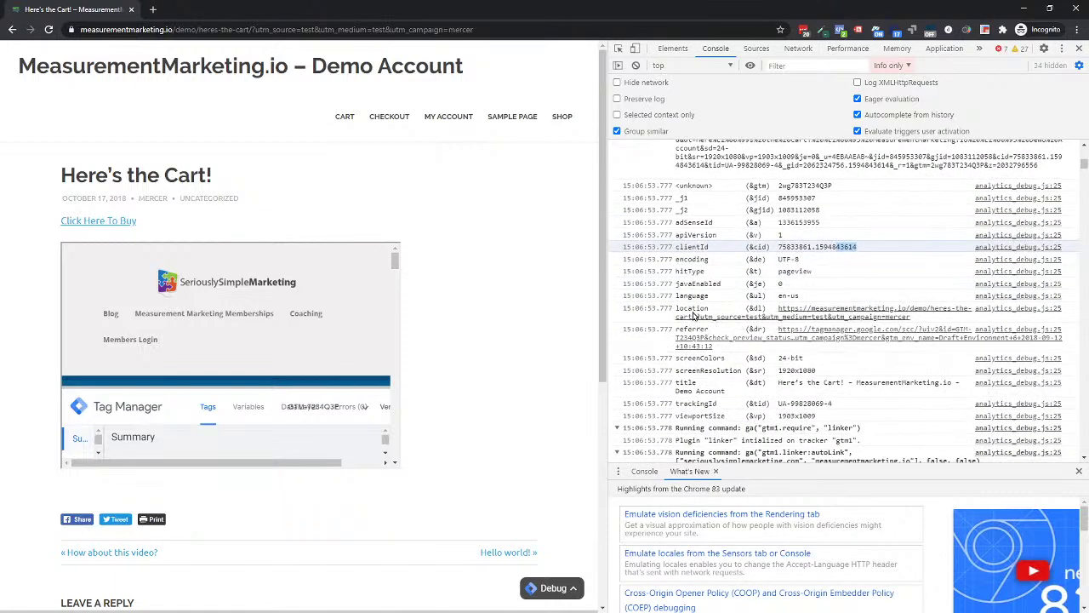
pyautogui.moveTo(775, 311); pyautogui.dragTo(901, 300)
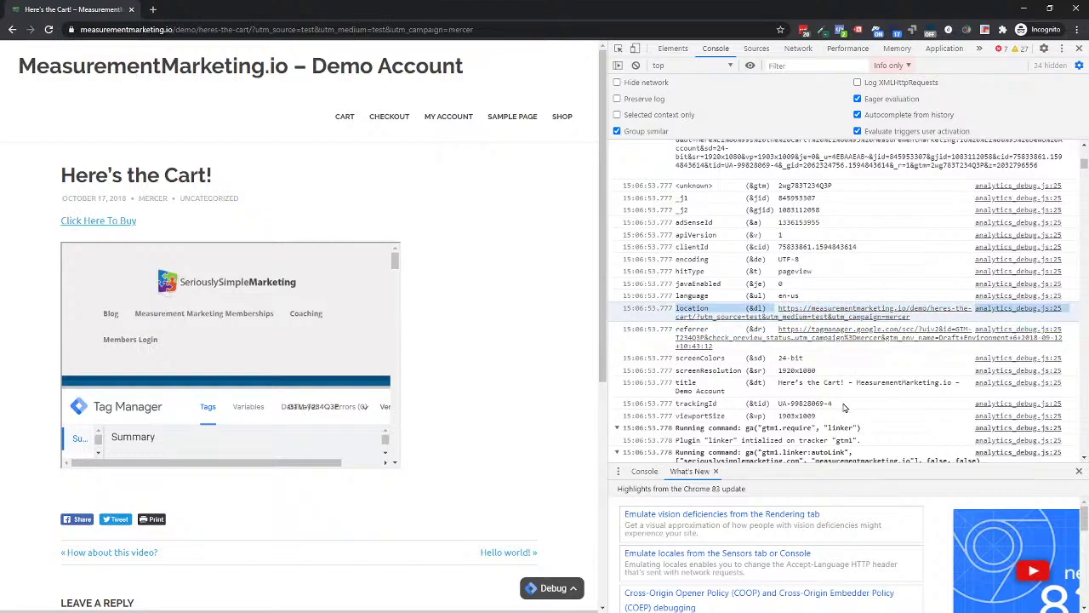
pyautogui.moveTo(845, 408); pyautogui.dragTo(800, 411)
# - Check the client ID and tracking ID of the iframe's Outside Referral event
pyautogui.scroll(-12, 809, 347)
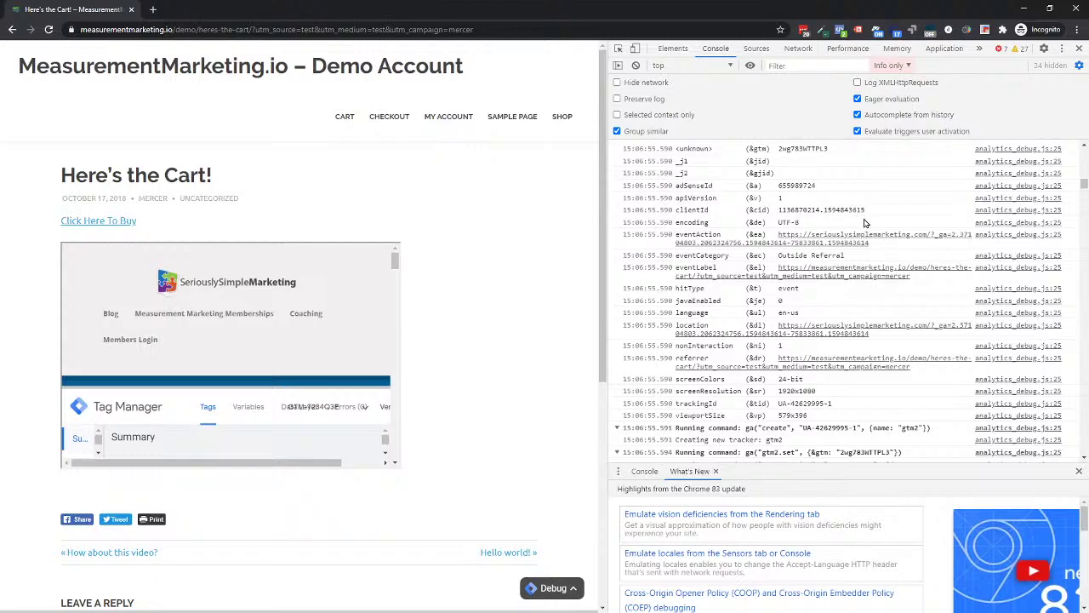
pyautogui.moveTo(880, 215); pyautogui.dragTo(834, 217)
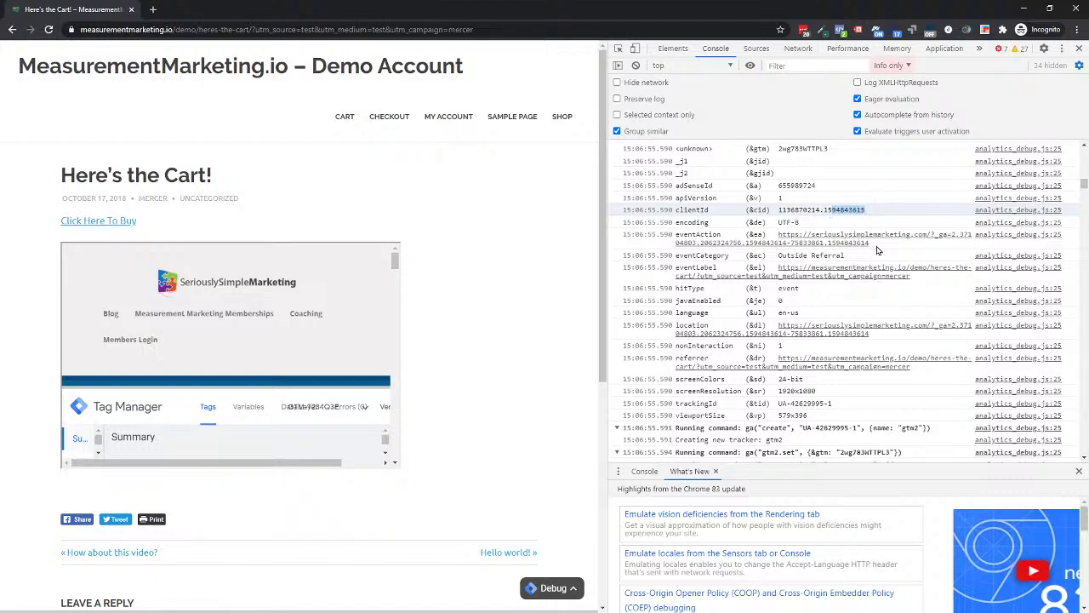
pyautogui.moveTo(800, 411); pyautogui.dragTo(778, 411)
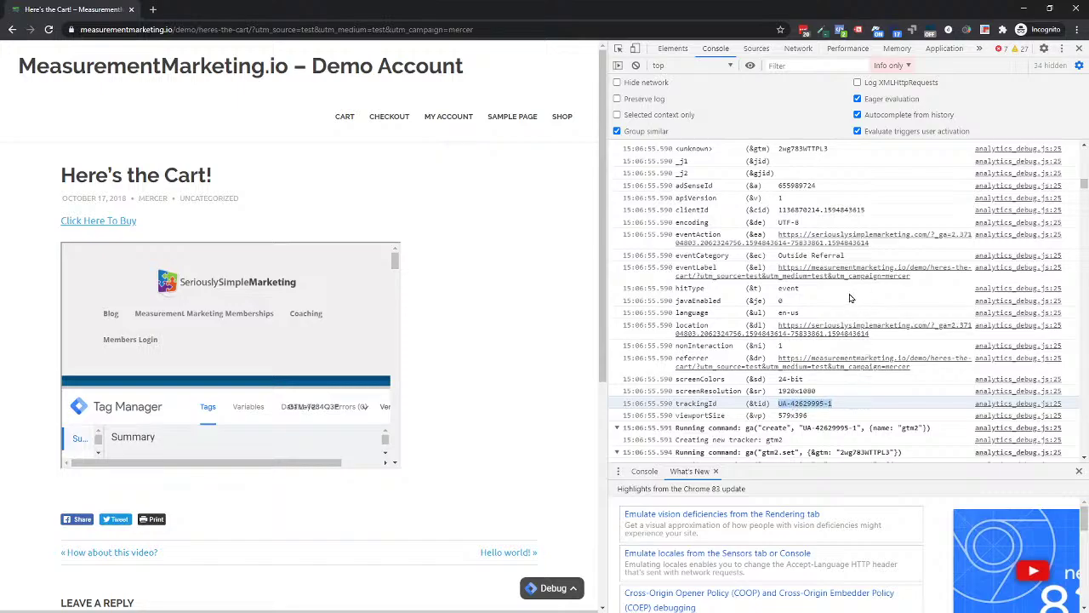
# - Compare the client ID of the iframe's first pageview hit with the one in its location's _ga parameter, and check its tracking ID
pyautogui.scroll(-3, 847, 297)
pyautogui.scroll(-8, 845, 295)
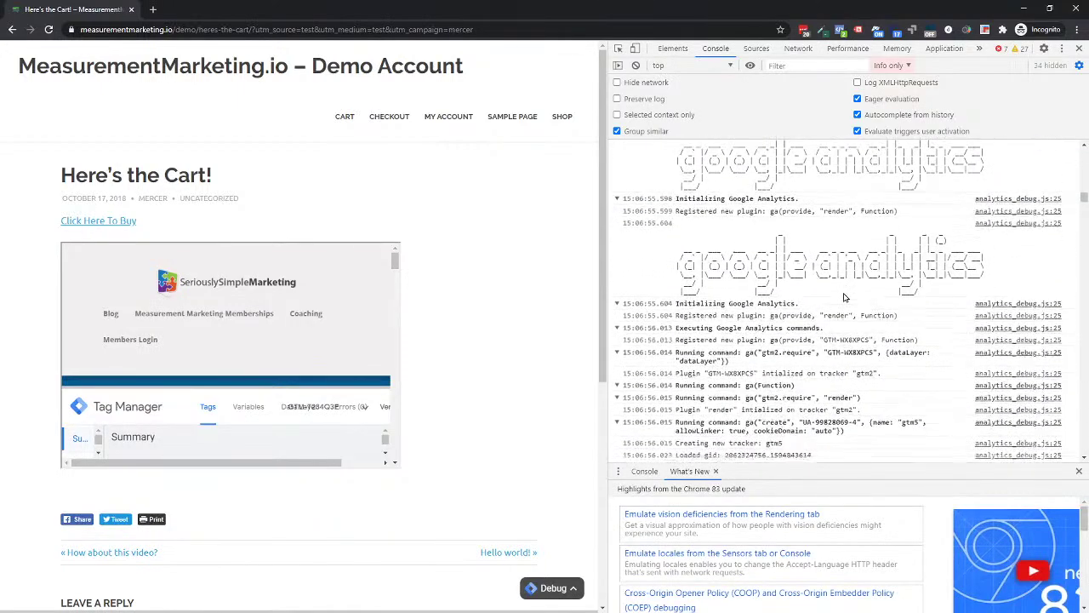
pyautogui.scroll(-4, 845, 295)
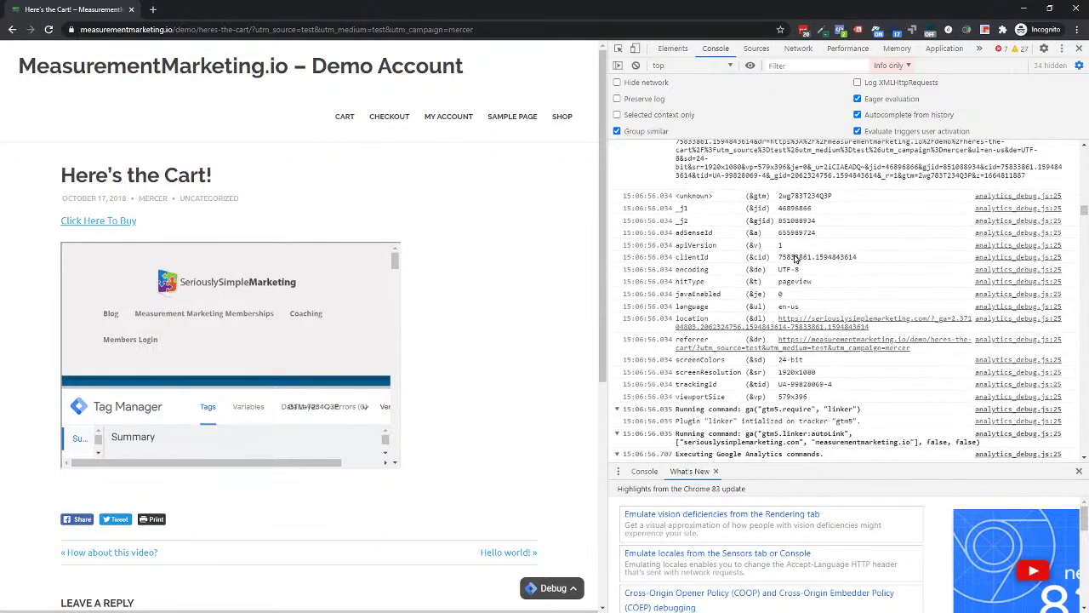
pyautogui.moveTo(795, 257); pyautogui.dragTo(863, 332)
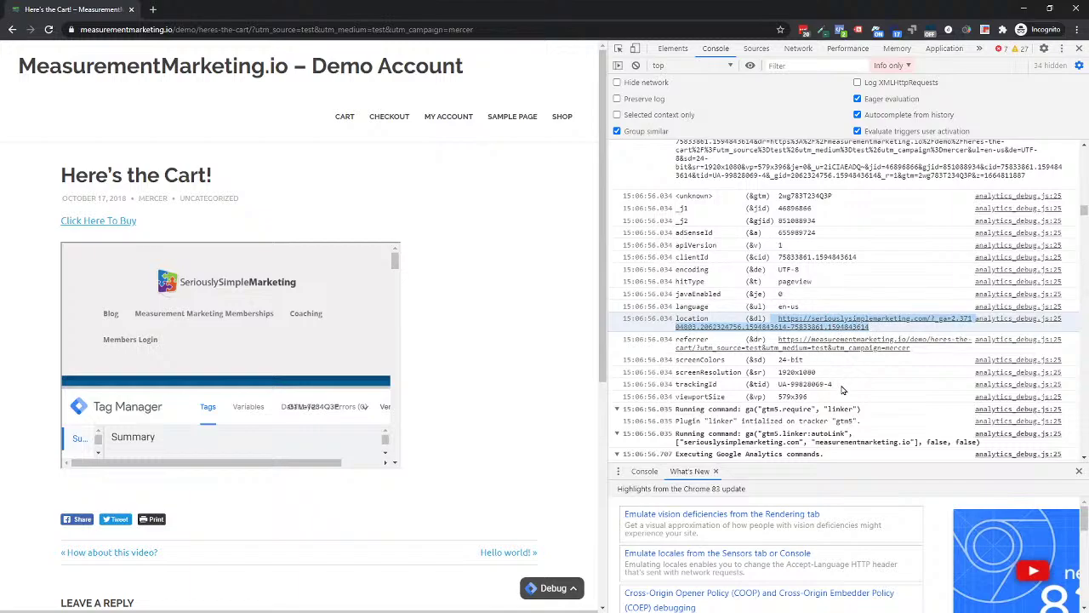
pyautogui.moveTo(832, 383); pyautogui.dragTo(778, 385)
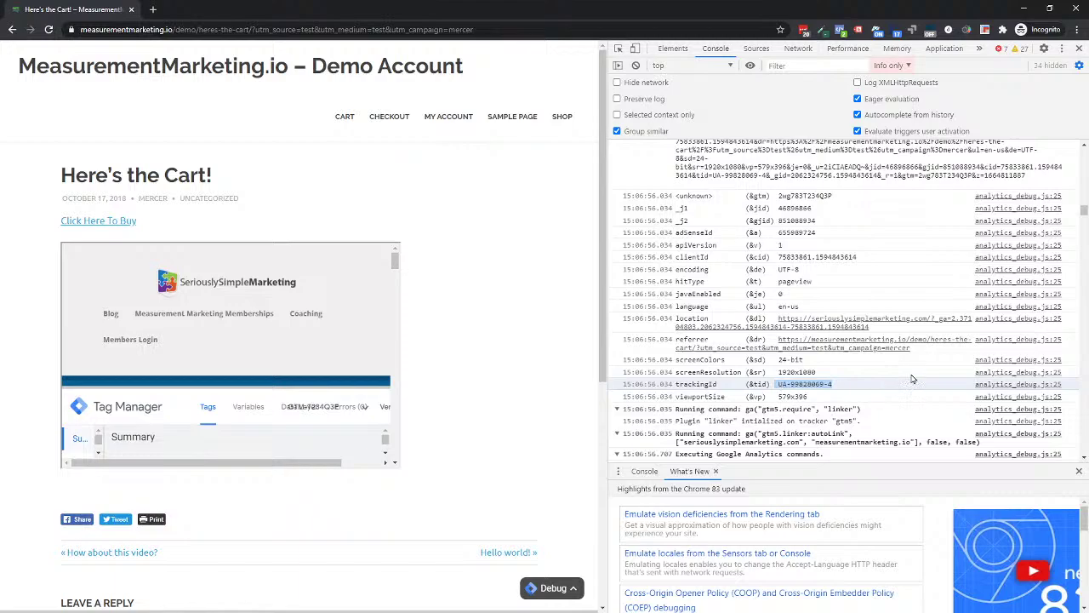
pyautogui.moveTo(877, 330); pyautogui.dragTo(788, 332)
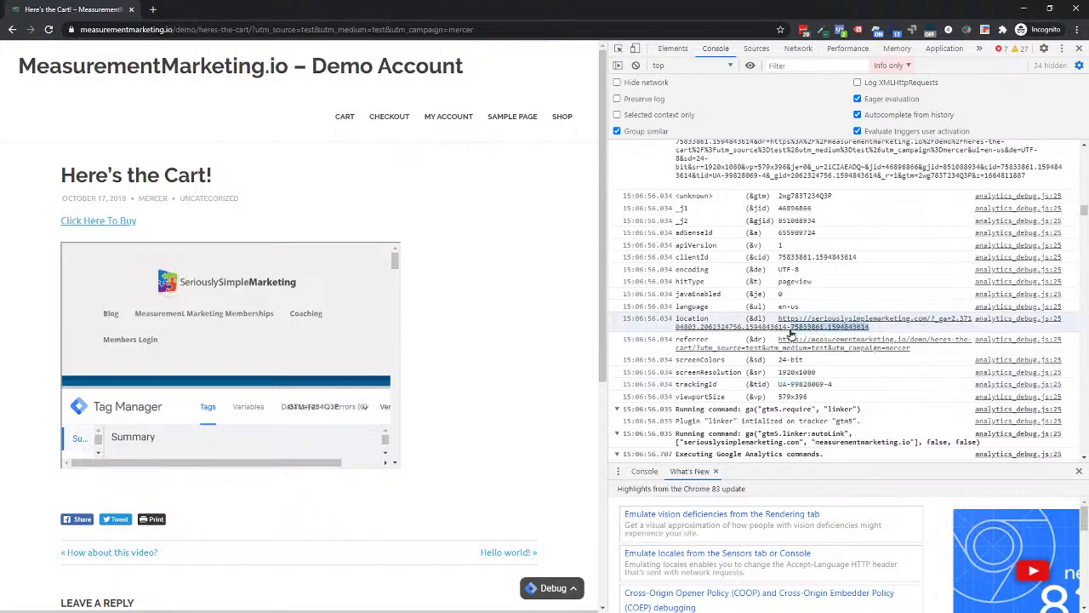
pyautogui.moveTo(875, 261); pyautogui.dragTo(836, 266)
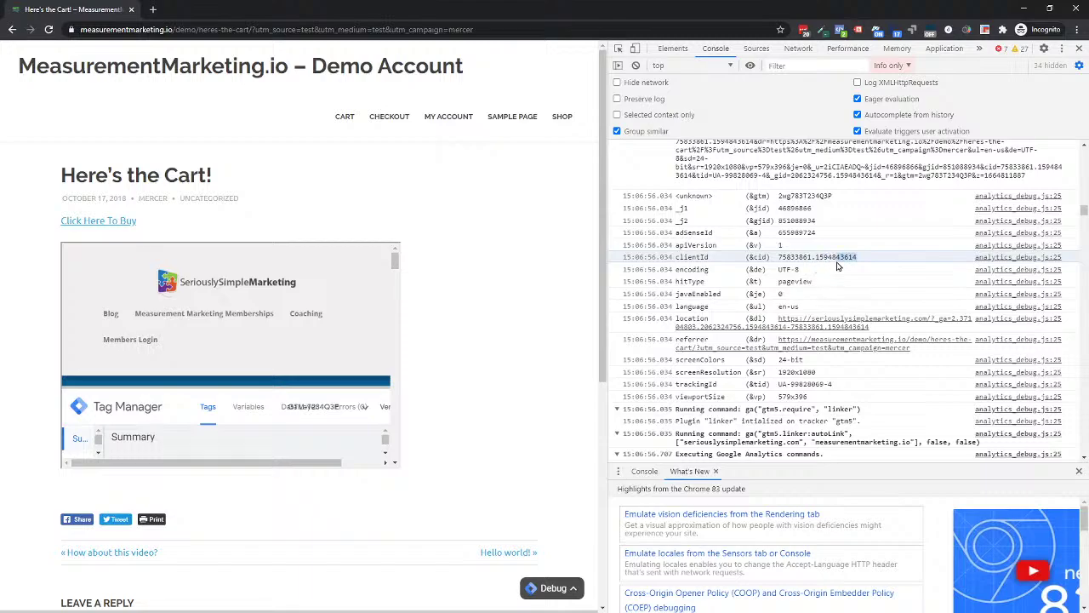
# - Check the client ID of the iframe's originalGTM pageview hit and review the log back to the Outside Referral event
pyautogui.scroll(-1, 819, 274)
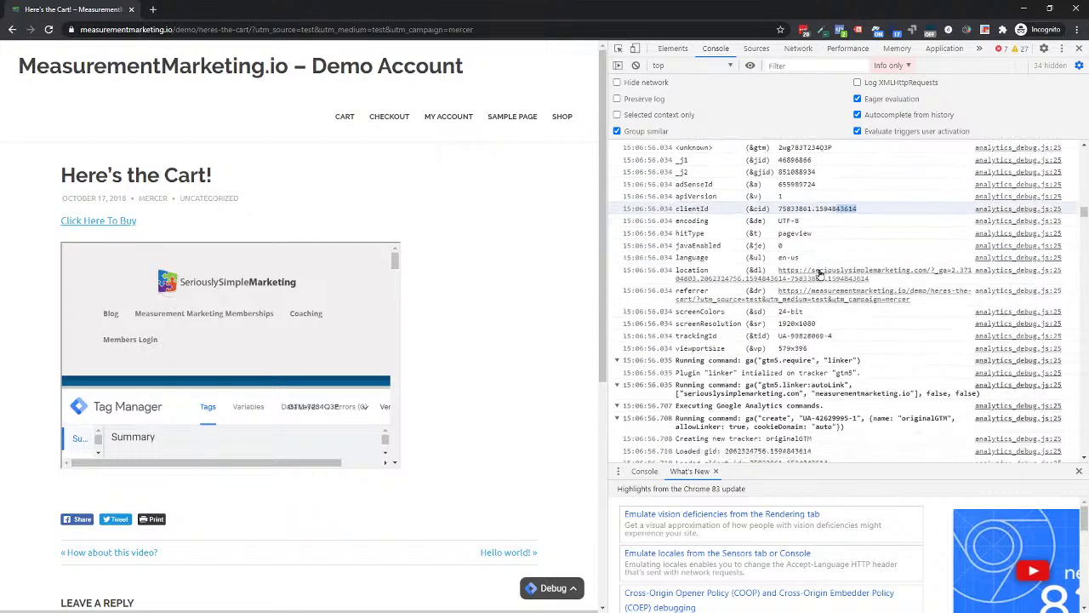
pyautogui.scroll(-20, 820, 275)
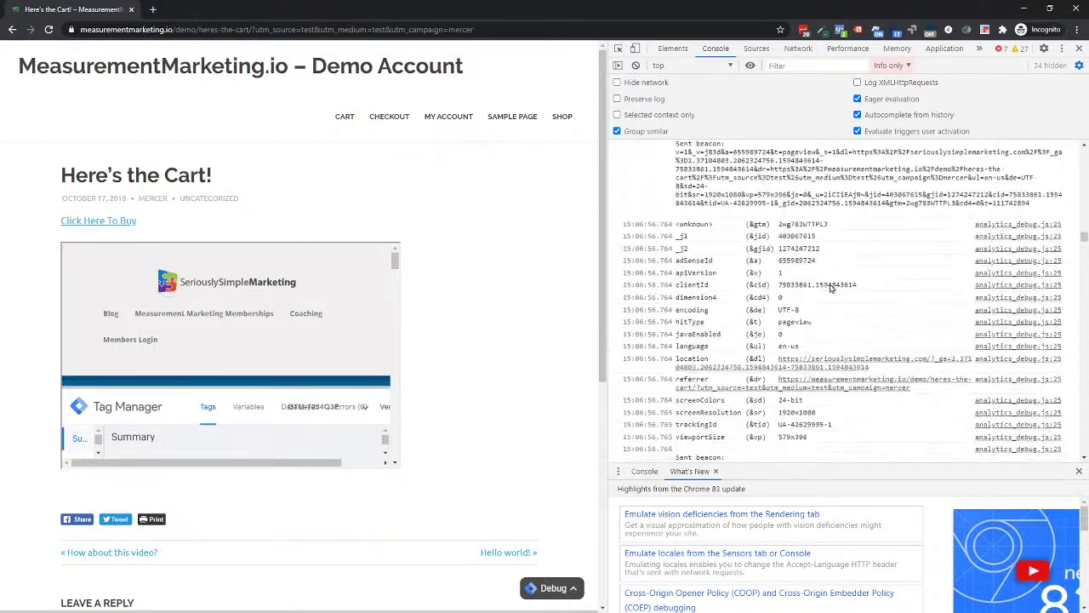
pyautogui.doubleClick(832, 288)
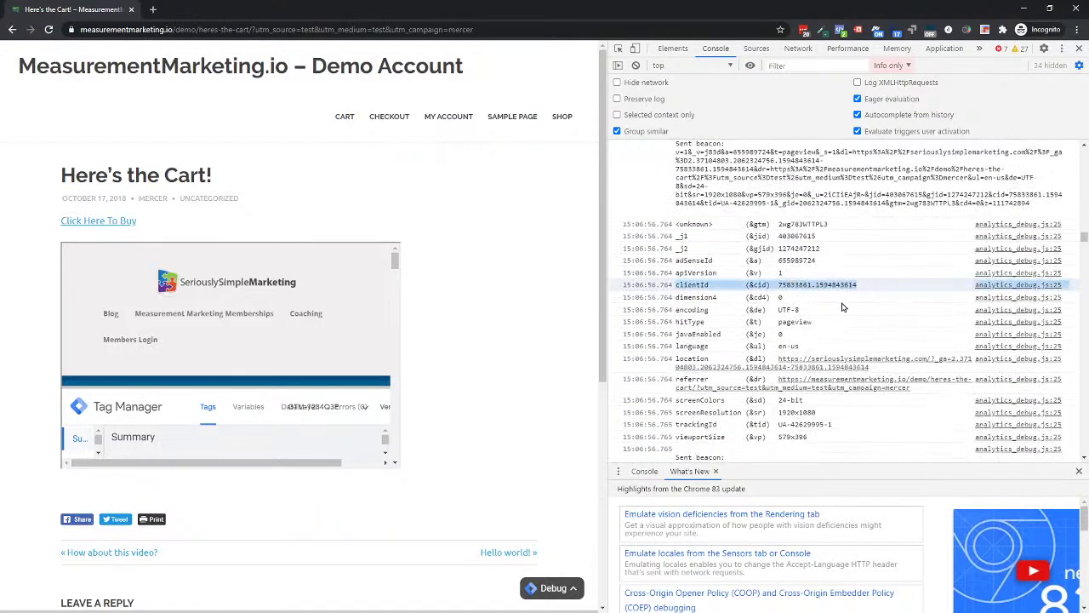
pyautogui.scroll(20, 843, 306)
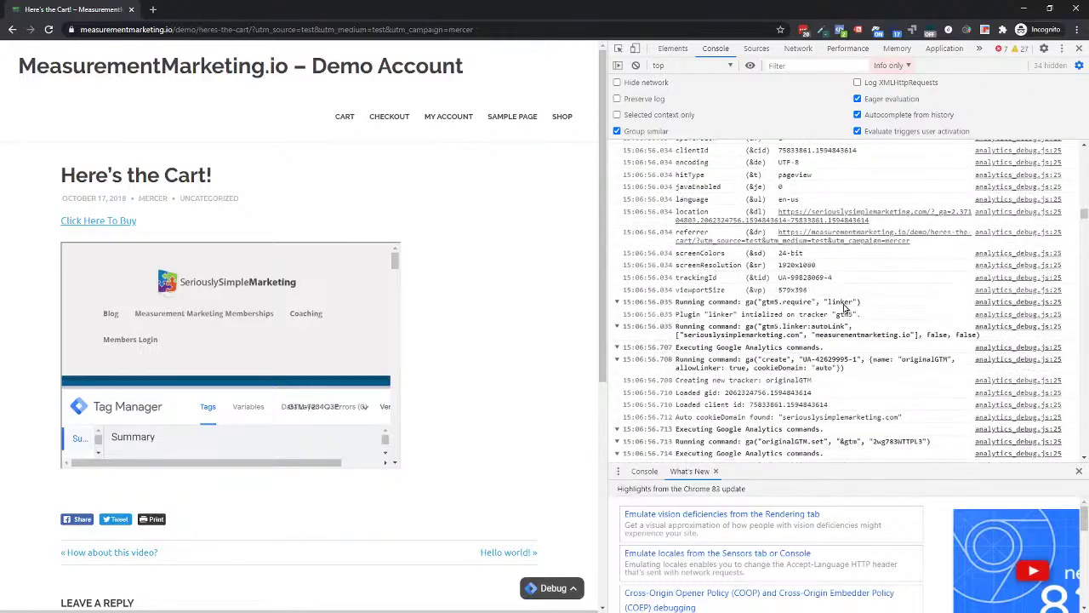
pyautogui.scroll(15, 845, 307)
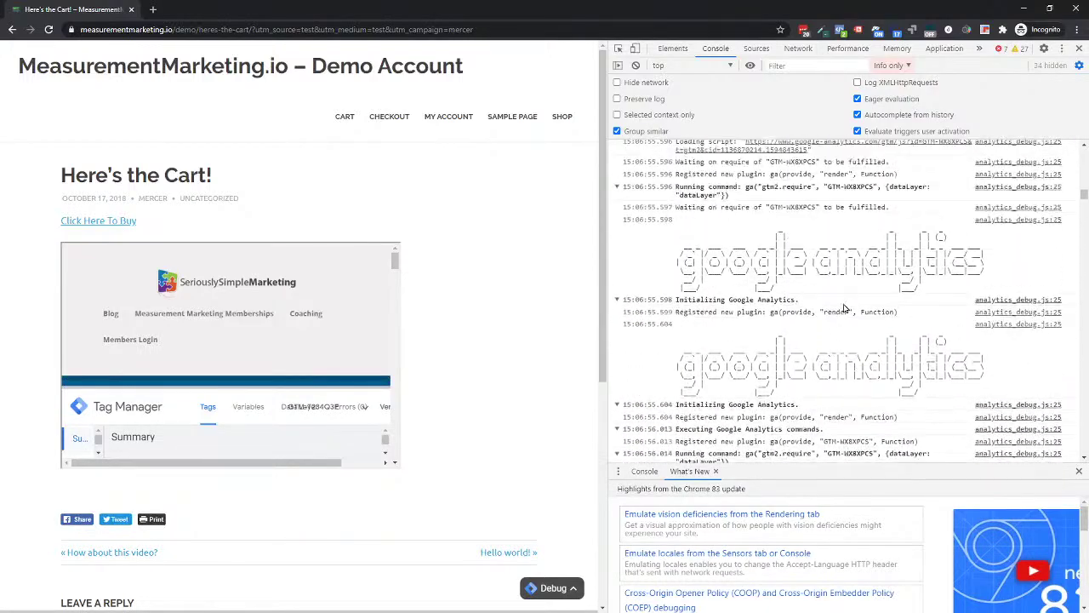
pyautogui.scroll(10, 845, 307)
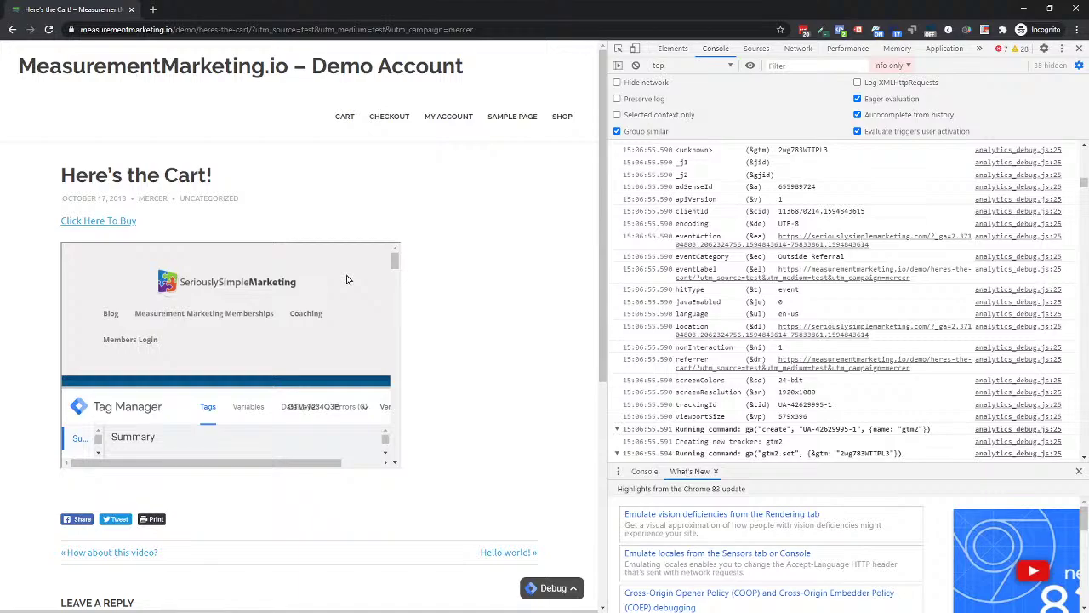
pyautogui.scroll(-5, 728, 279)
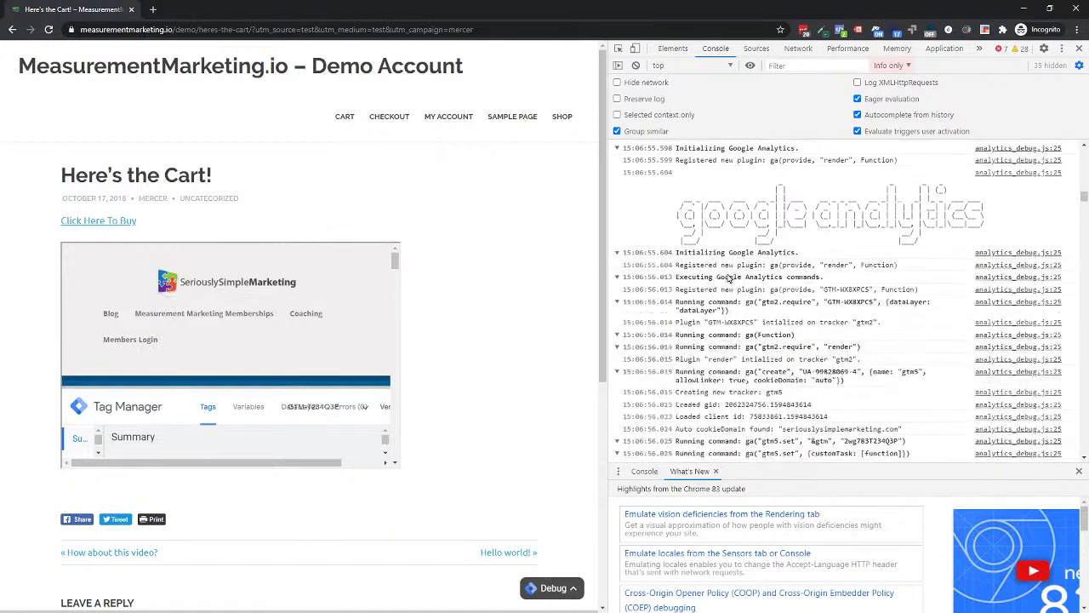
# - Review the UTM parameters and base address in the cart page's URL alongside the client ID of its pageview hit
pyautogui.moveTo(244, 30); pyautogui.dragTo(501, 23)
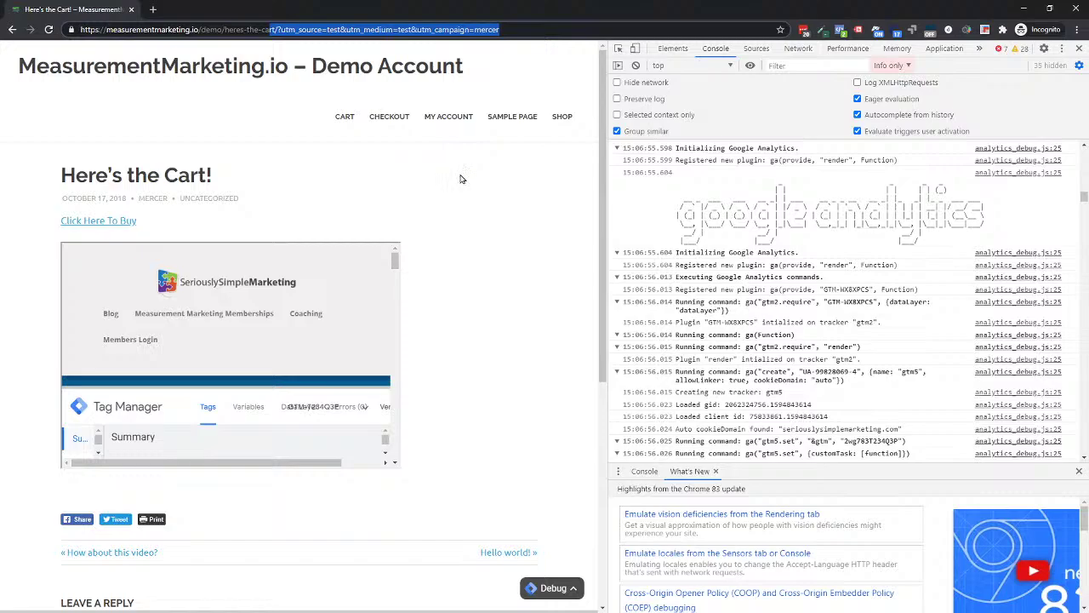
pyautogui.scroll(10, 774, 311)
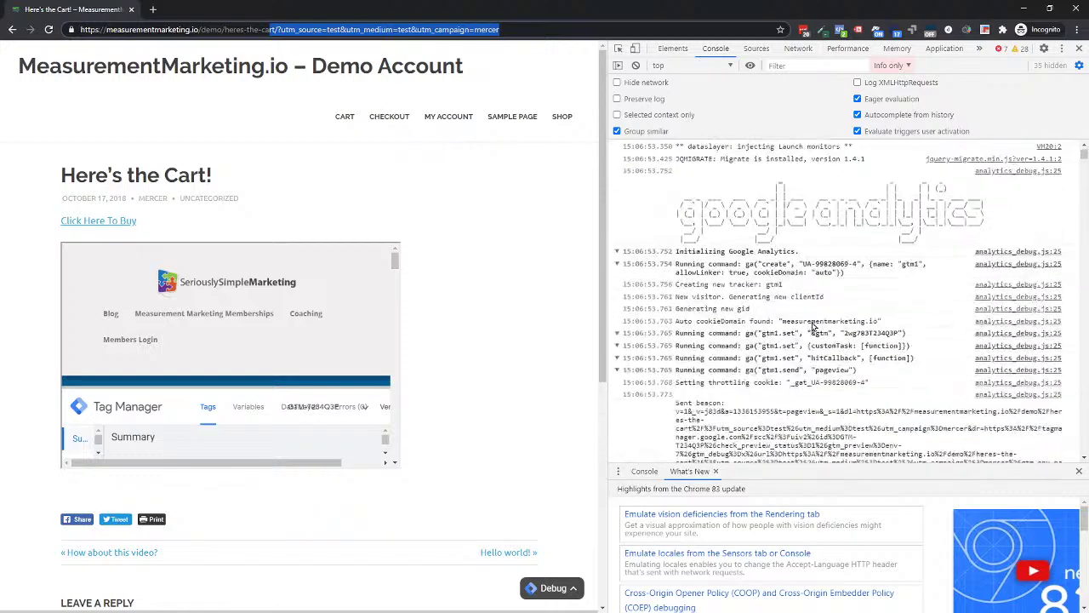
pyautogui.scroll(-5, 849, 287)
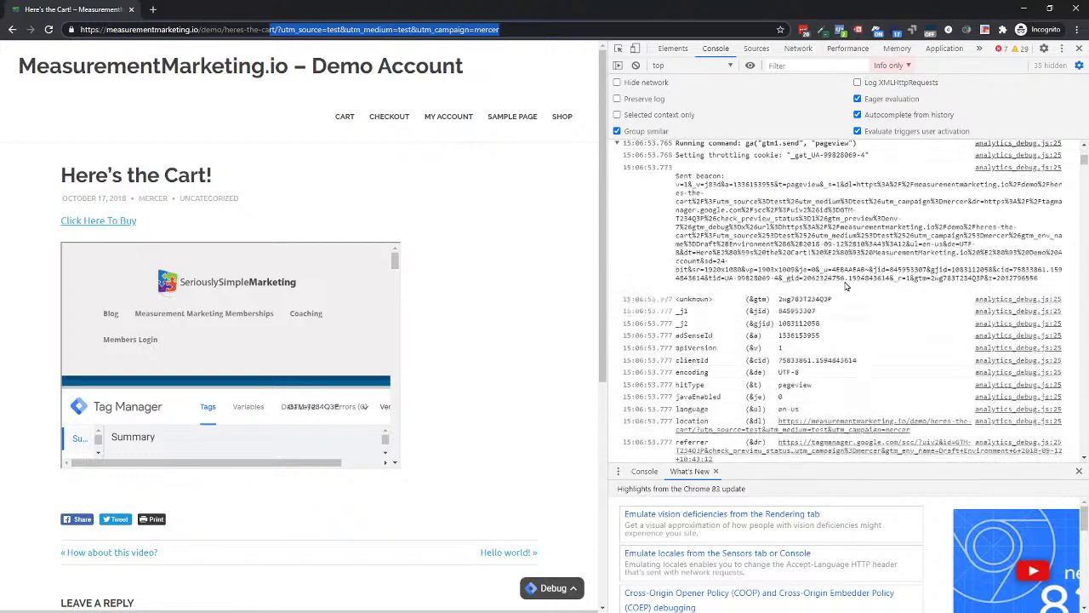
pyautogui.scroll(-2, 847, 287)
pyautogui.moveTo(879, 303); pyautogui.dragTo(832, 309)
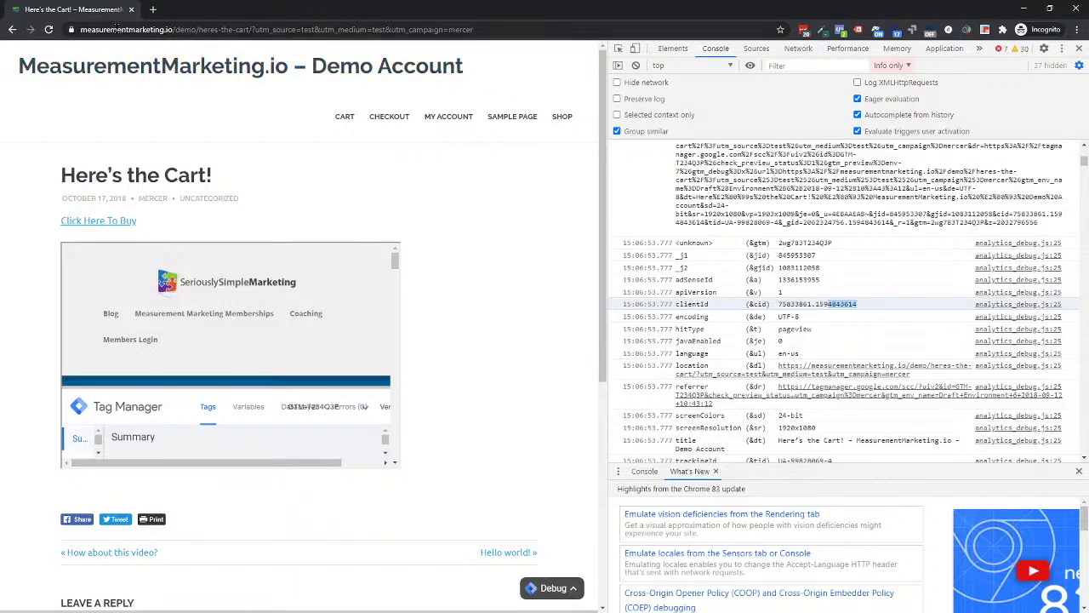
pyautogui.moveTo(81, 29); pyautogui.dragTo(289, 28)
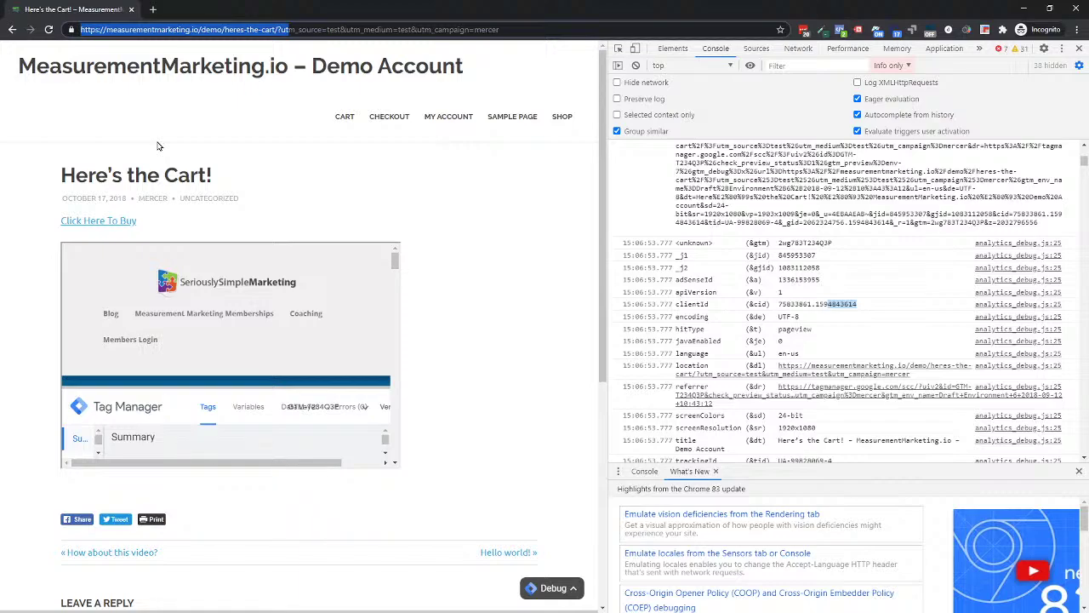
pyautogui.click(271, 170)
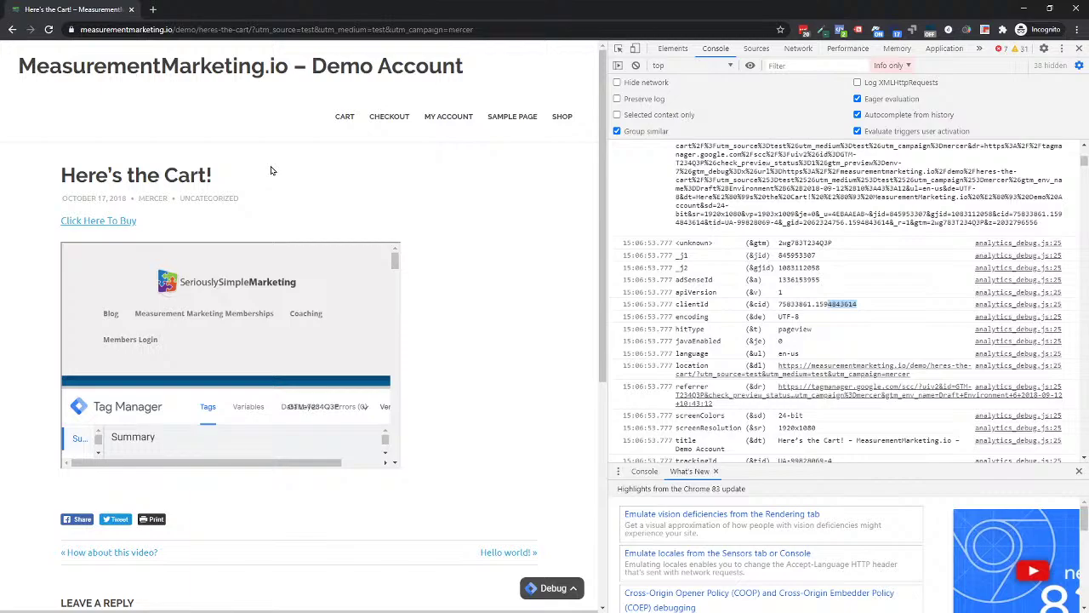
pyautogui.scroll(-1, 270, 170)
pyautogui.scroll(1, 271, 171)
# - Open seriouslysimplemarketing.com in a new browser tab, then return to the cart page
pyautogui.click(153, 10)
pyautogui.write('seriouslysimplemarketing.com')
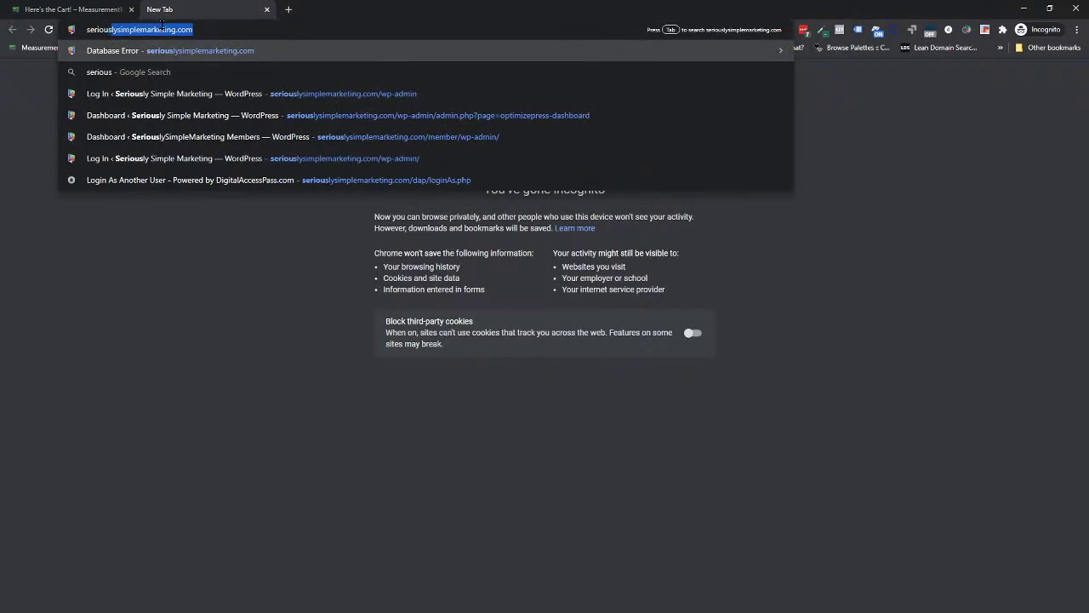
pyautogui.press('Return')
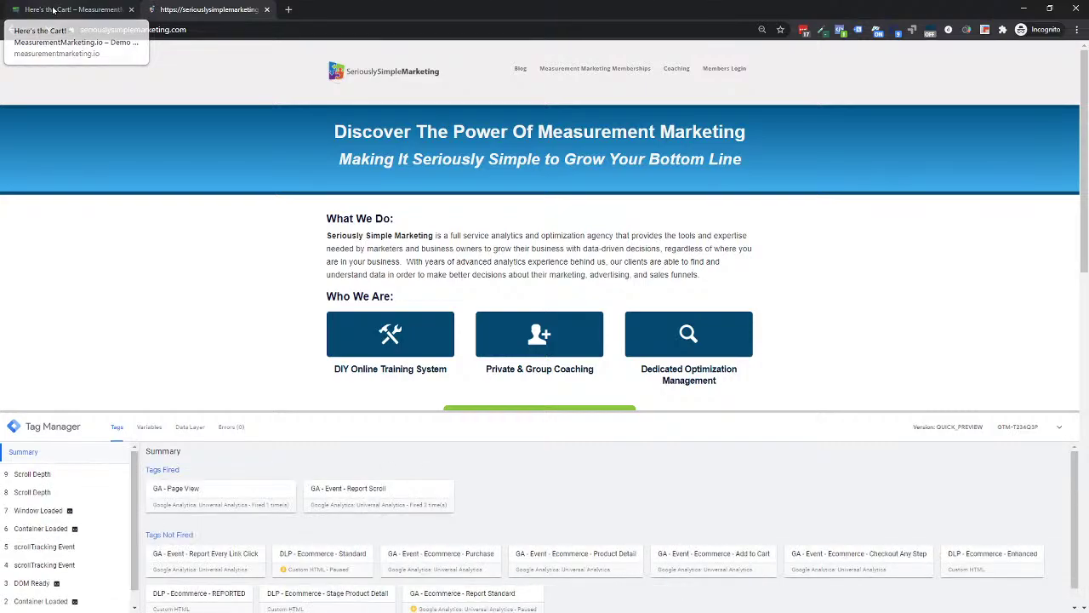
pyautogui.click(53, 9)
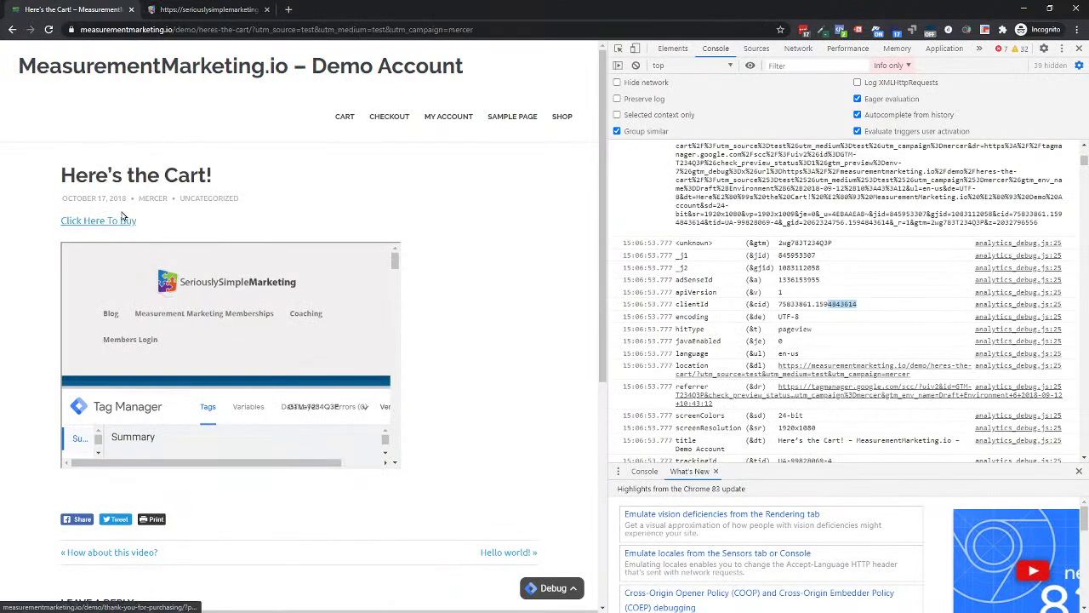
# - Inspect the full address of the standalone seriouslysimplemarketing.com page, then review the cart page's console log back to its beginning
pyautogui.click(255, 9)
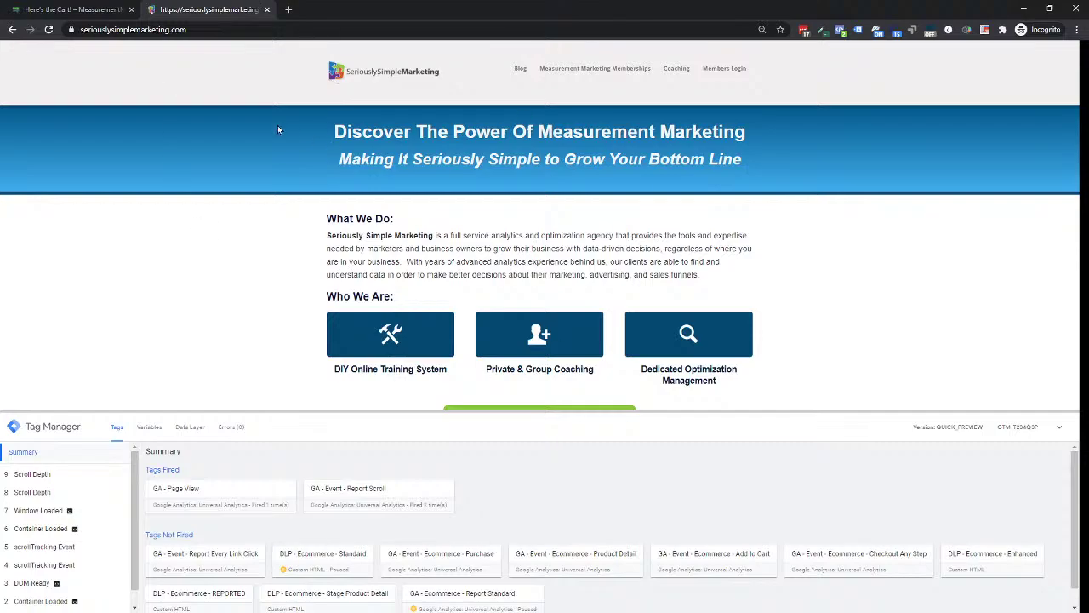
pyautogui.click(247, 29)
pyautogui.click(247, 29)
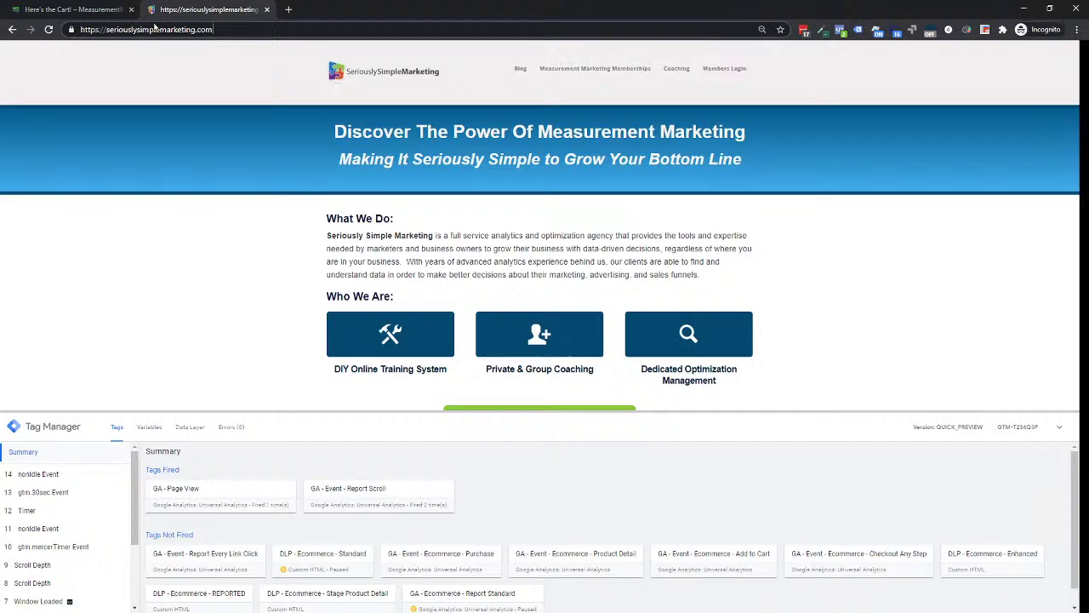
pyautogui.click(90, 13)
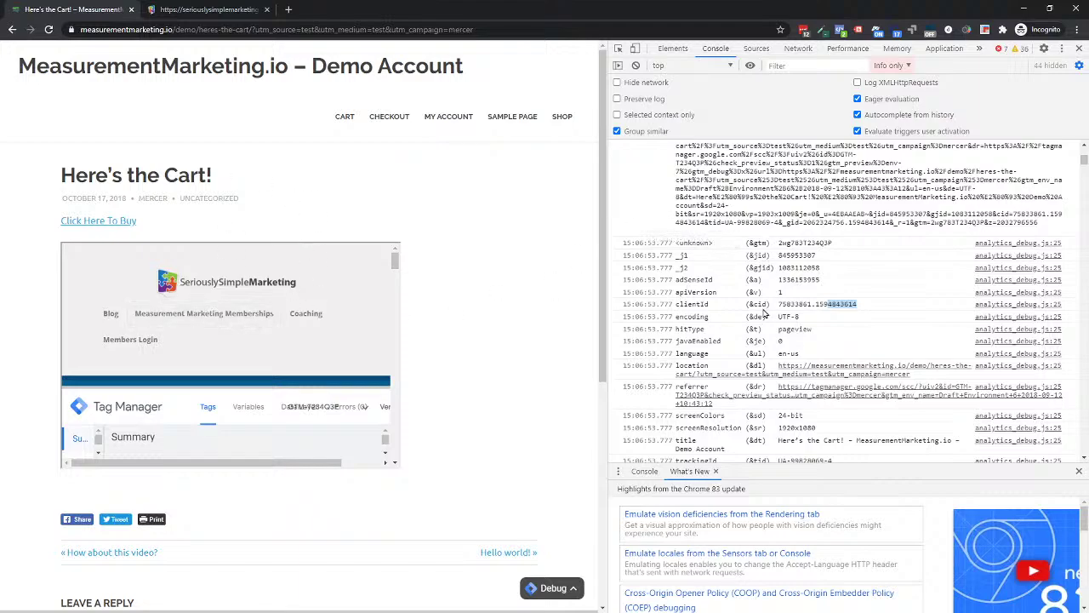
pyautogui.scroll(5, 763, 313)
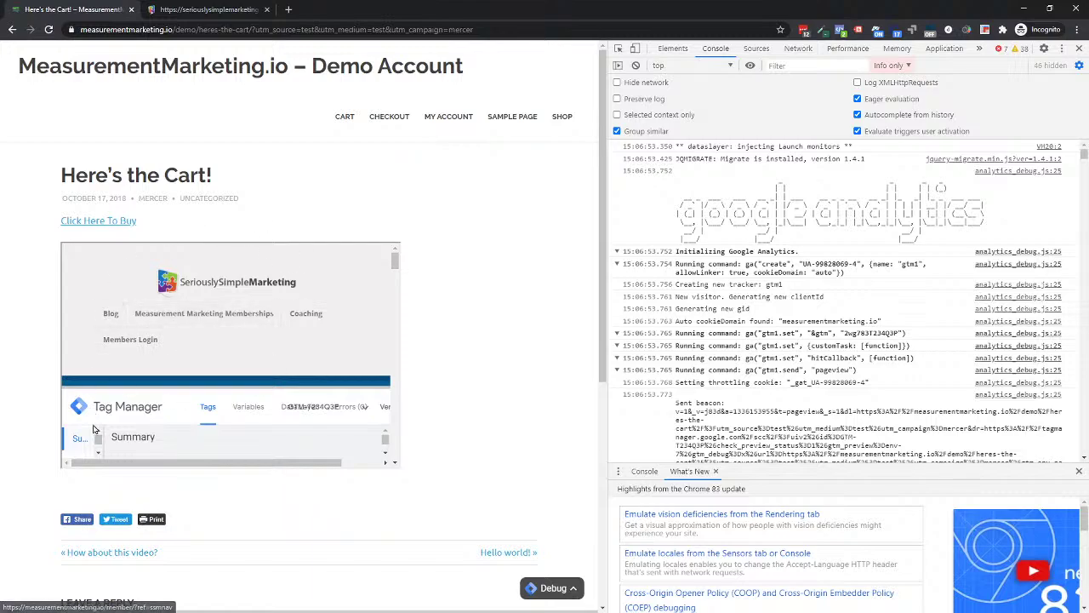
# - Open the developer console on the standalone seriouslysimplemarketing.com page and check the client ID of its latest event hit
pyautogui.click(173, 7)
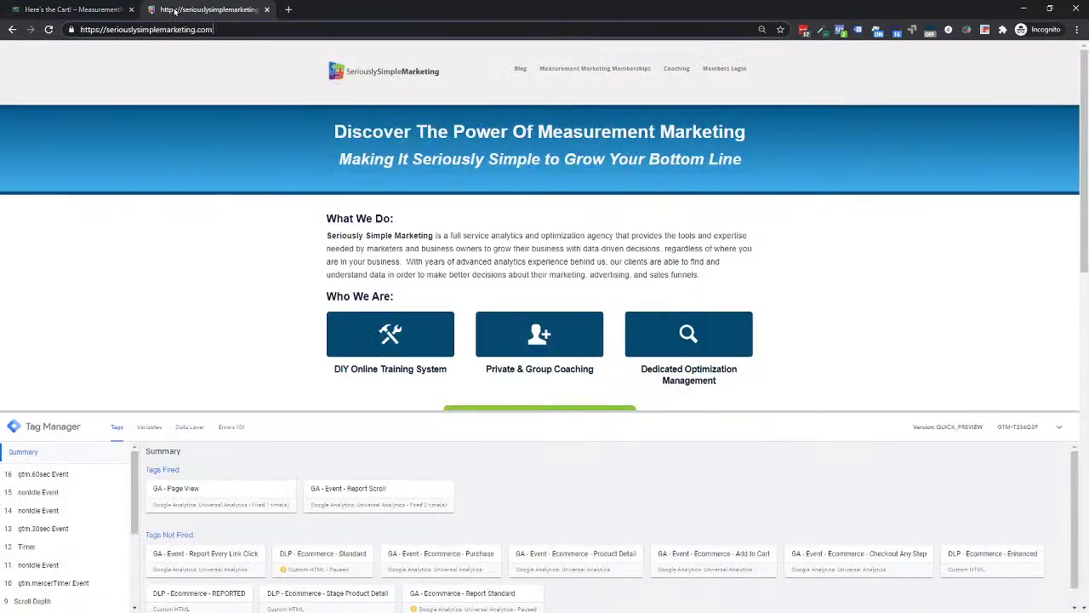
pyautogui.rightClick(245, 316)
pyautogui.click(274, 485)
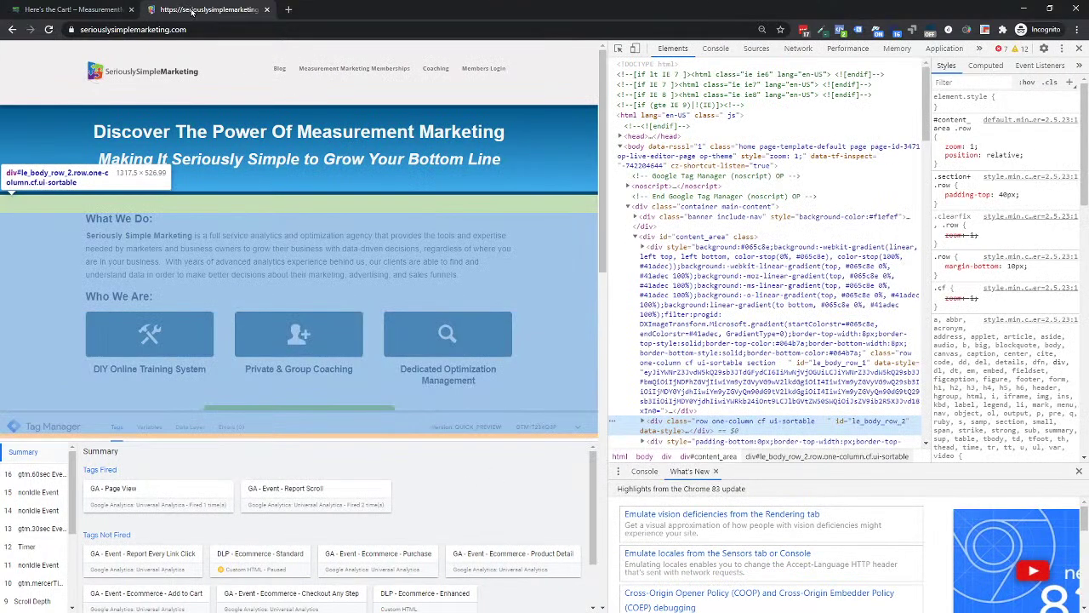
pyautogui.click(713, 49)
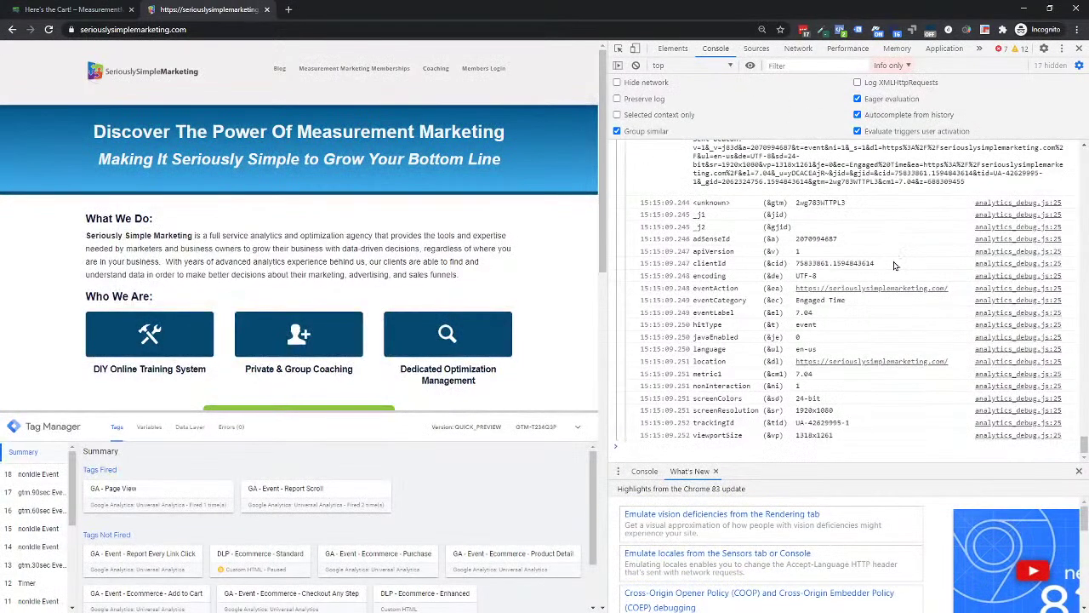
pyautogui.moveTo(874, 263); pyautogui.dragTo(849, 271)
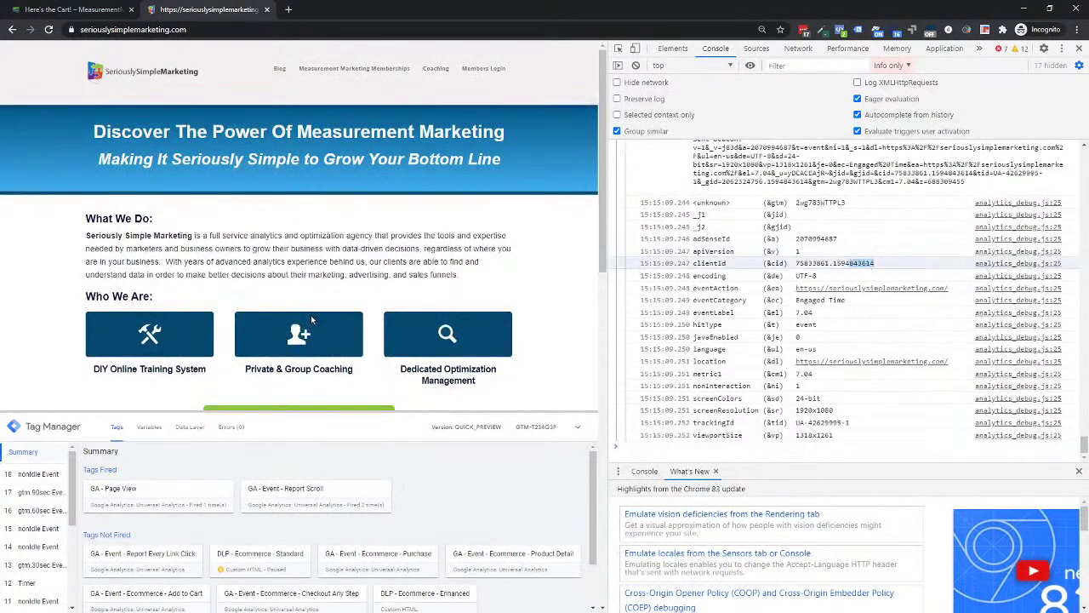
# - Compare the cart page and its embedded iframe with the standalone seriouslysimplemarketing.com page, including their web addresses
pyautogui.click(76, 9)
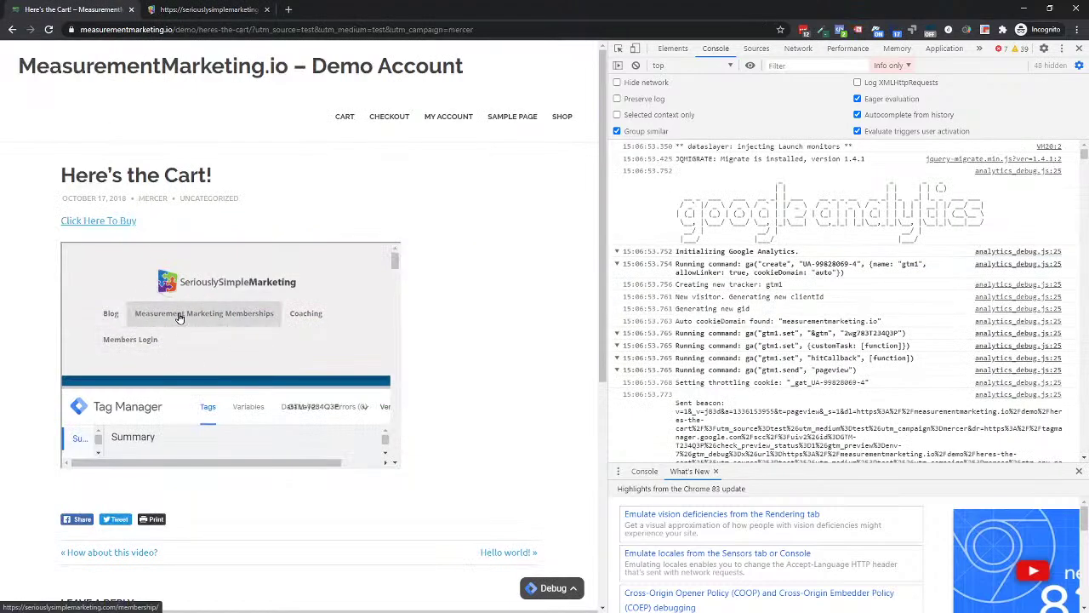
pyautogui.click(191, 9)
pyautogui.click(85, 9)
pyautogui.click(204, 9)
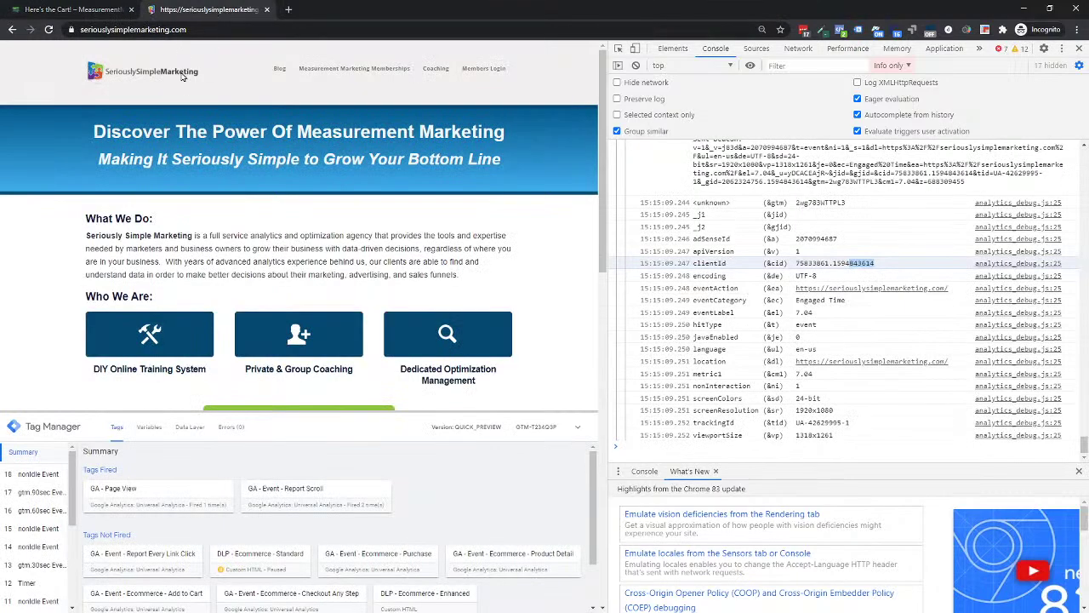
pyautogui.click(109, 10)
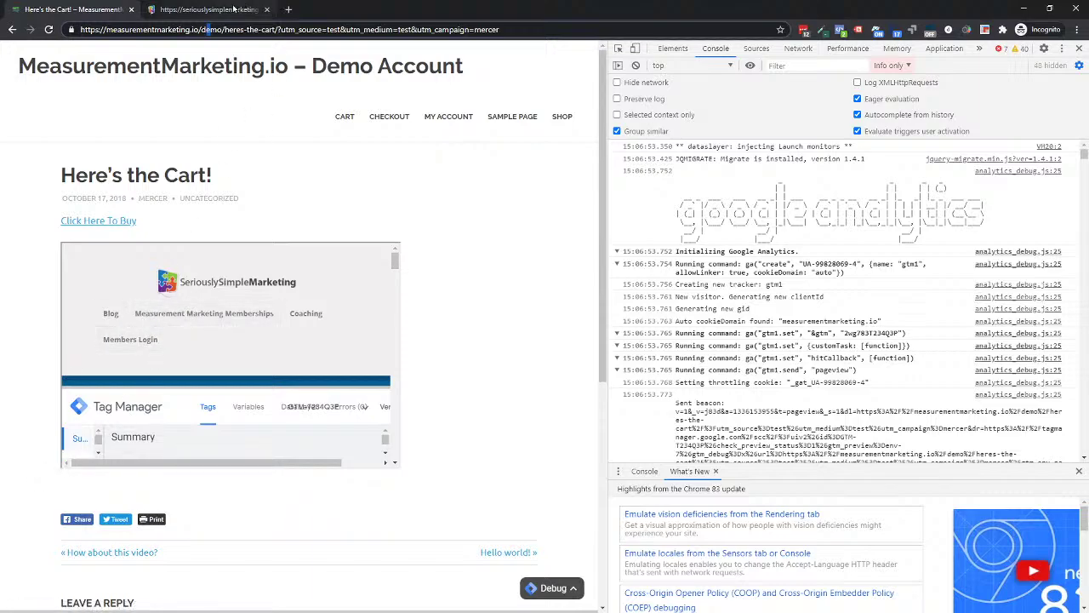
pyautogui.click(217, 11)
pyautogui.click(78, 10)
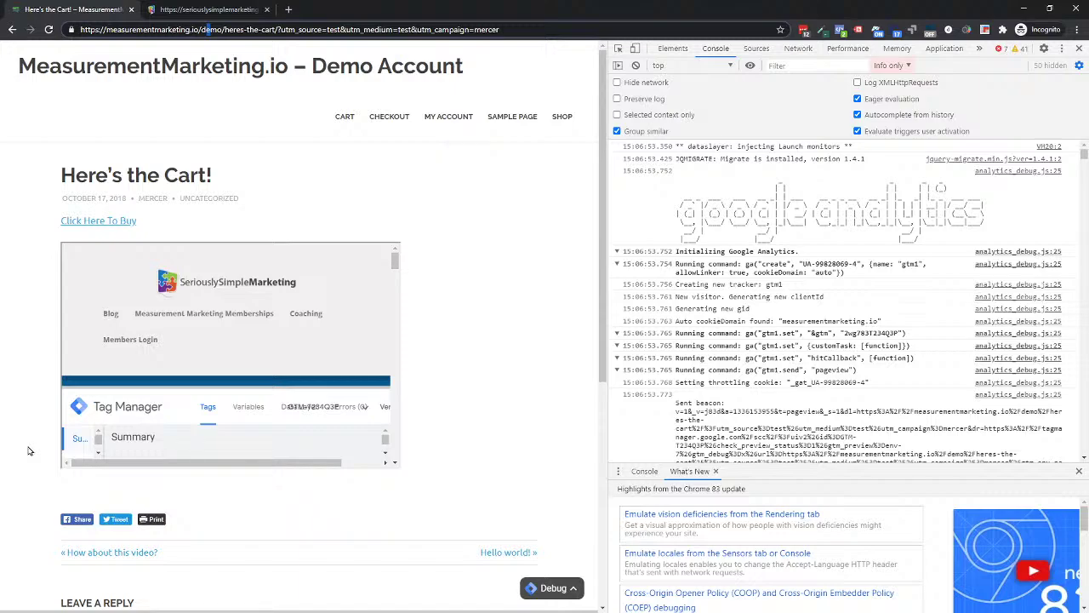
pyautogui.click(189, 8)
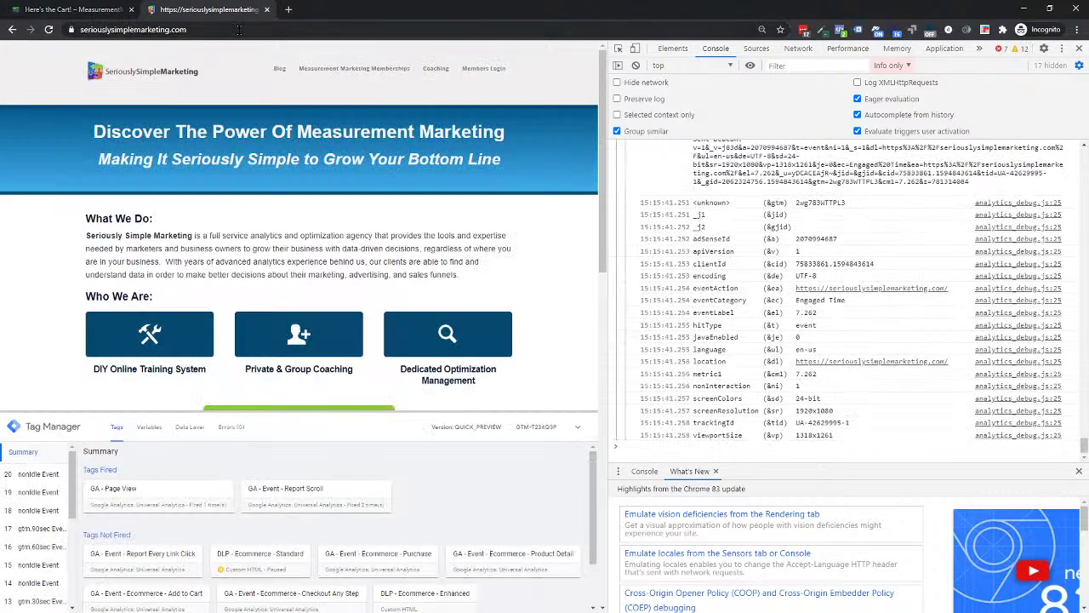
# - Open the demo site's home page from the cart page and compare its domain with the standalone seriouslysimplemarketing.com address
pyautogui.click(63, 10)
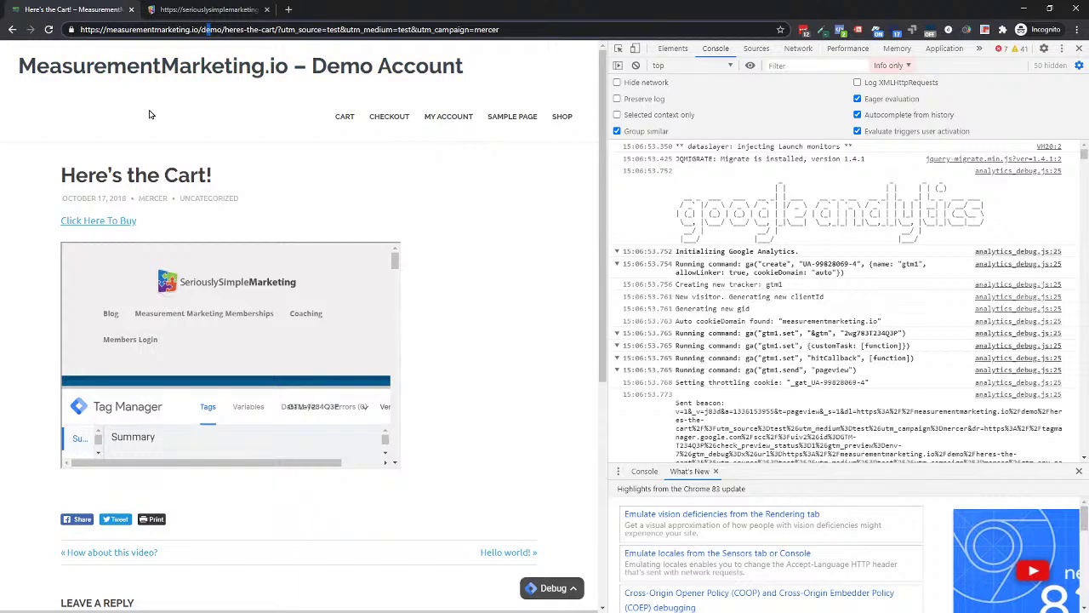
pyautogui.click(294, 72)
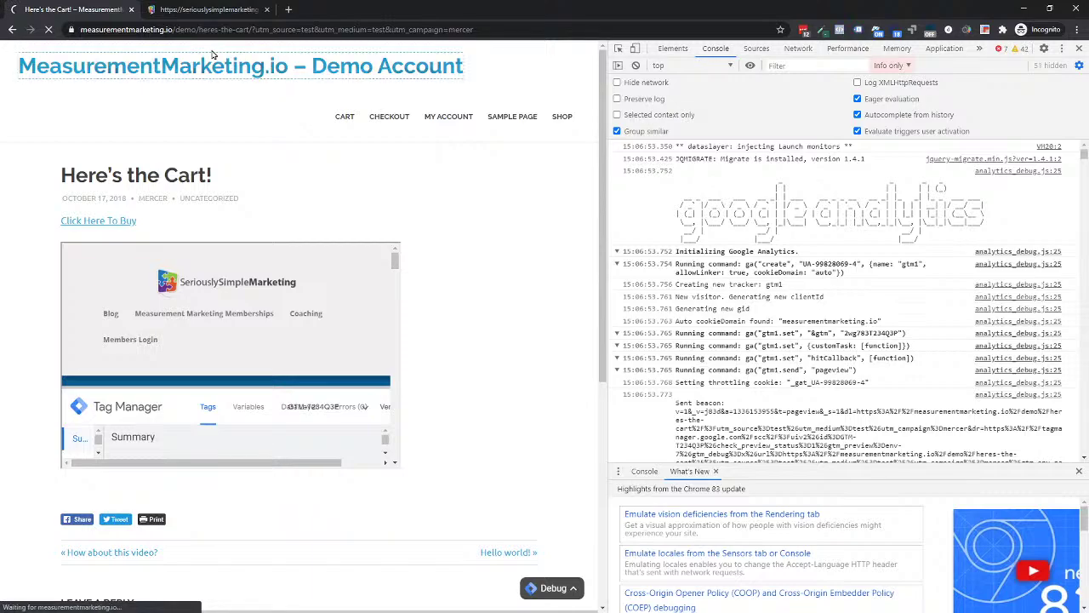
pyautogui.click(277, 28)
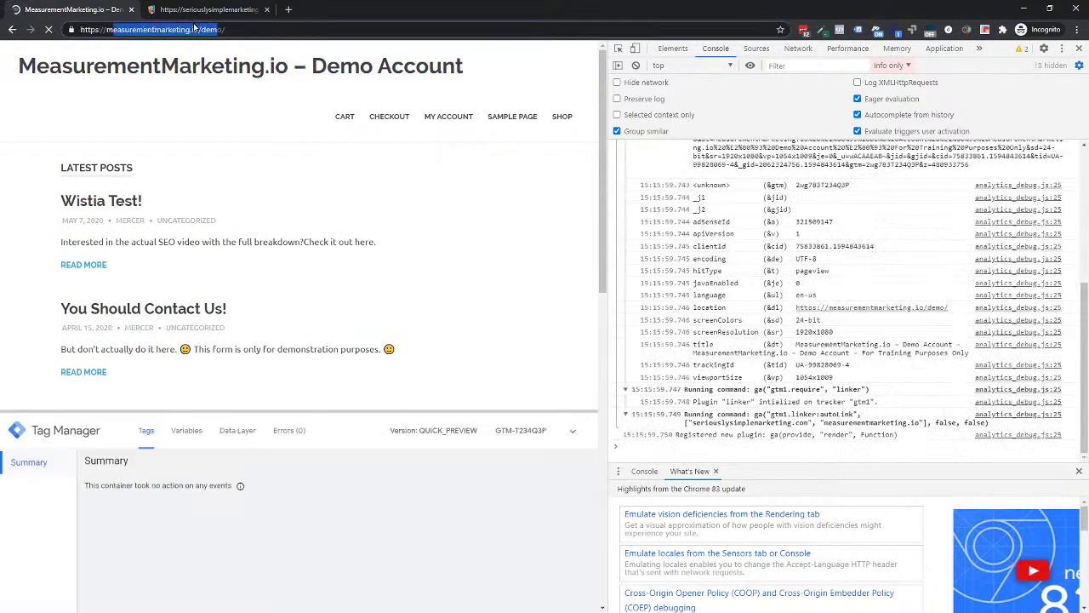
pyautogui.click(213, 9)
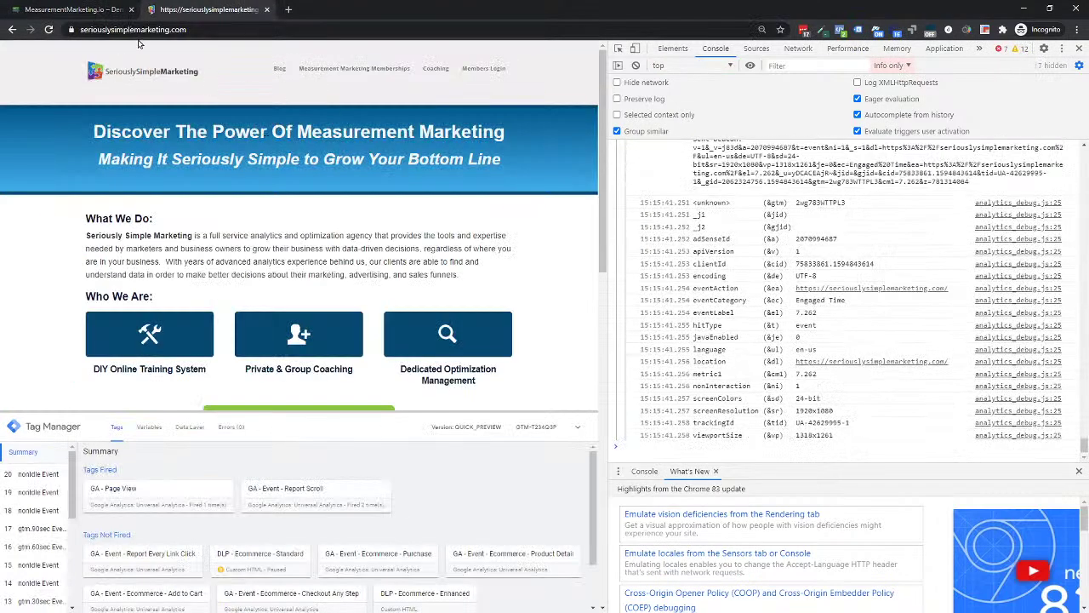
pyautogui.moveTo(102, 29); pyautogui.dragTo(236, 29)
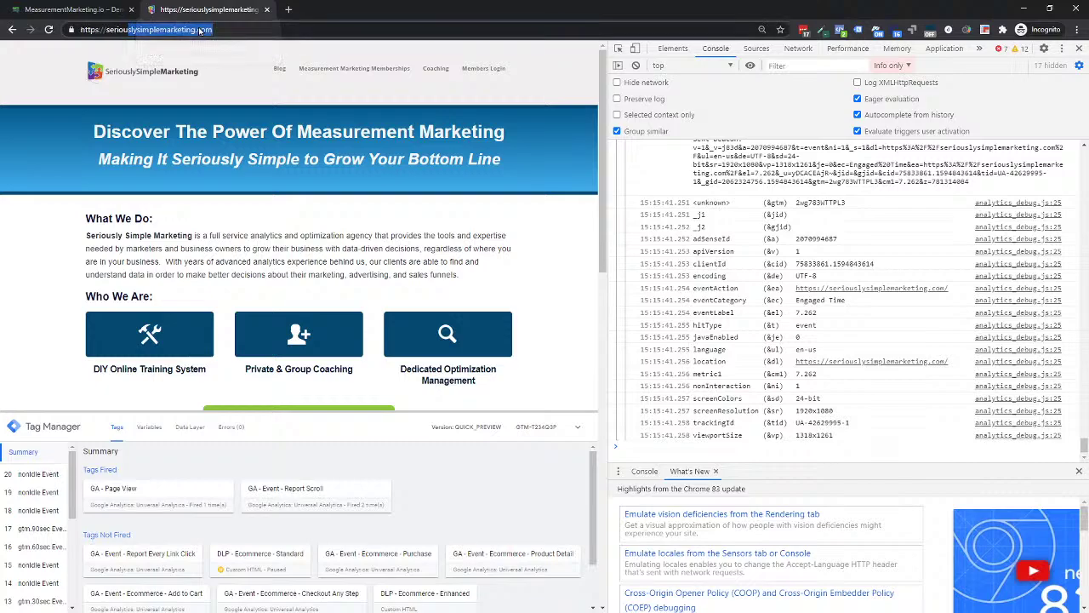
pyautogui.click(256, 28)
pyautogui.doubleClick(201, 29)
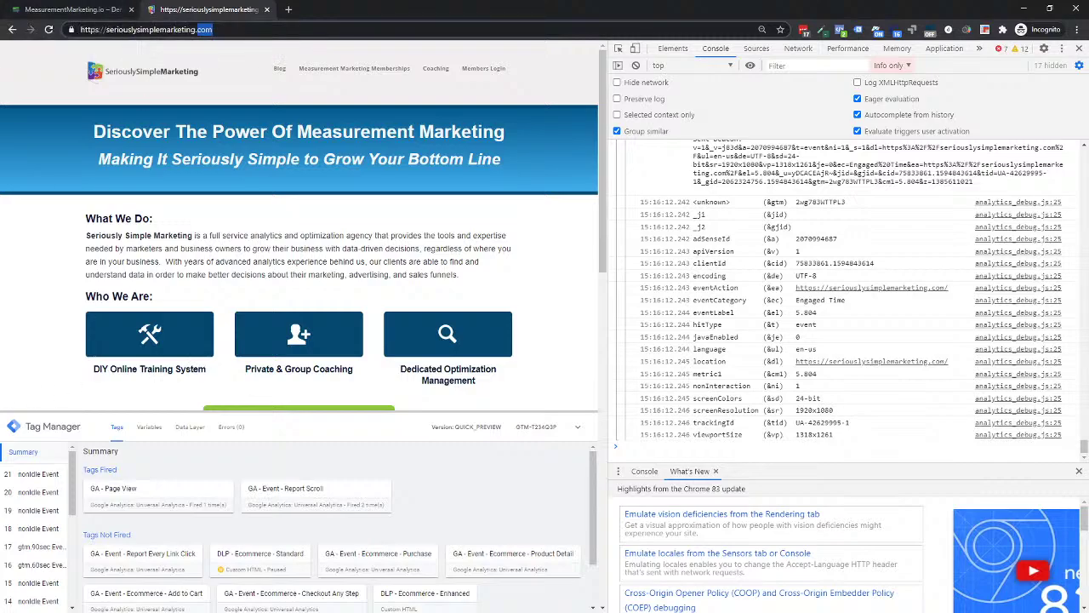
pyautogui.hotkey('alt', 'Tab')
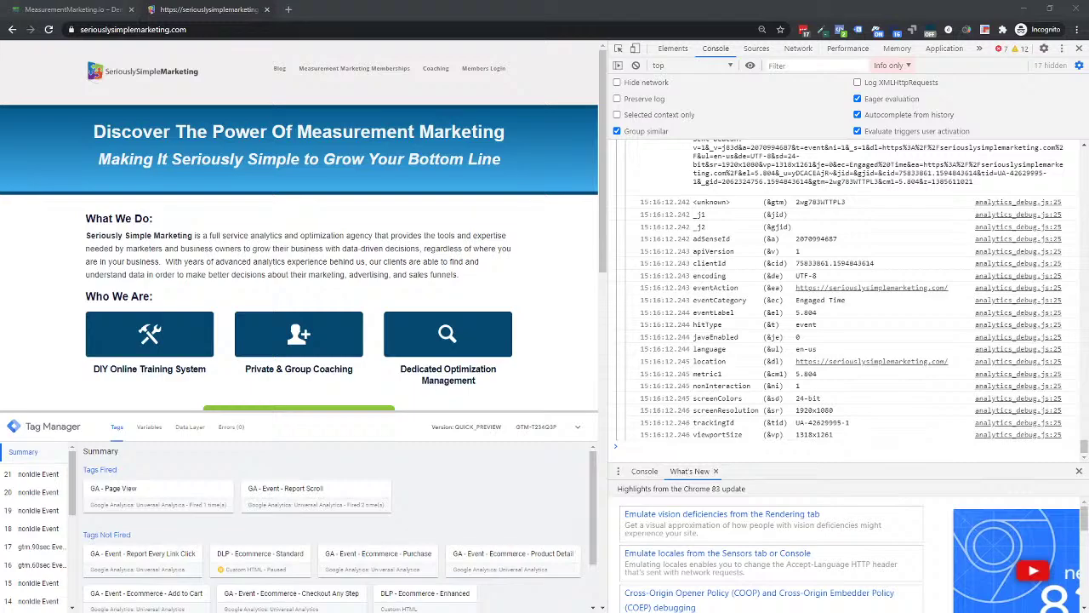